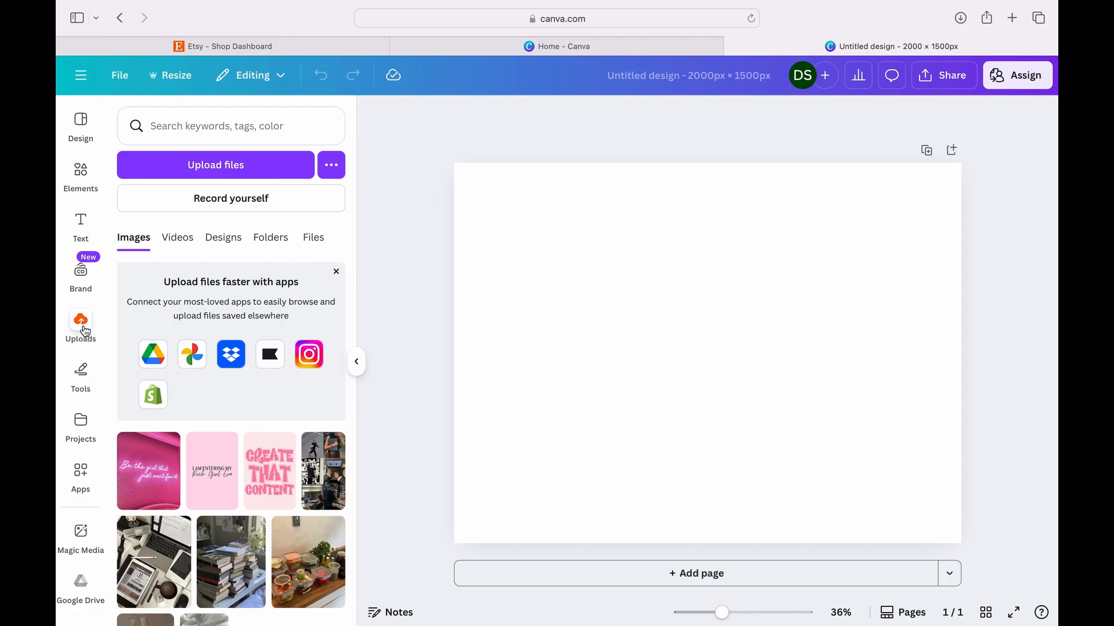
- Place the uploaded photo of the Happy Place book and annotation key on page 1 and set it as the background
left_click(232, 483)
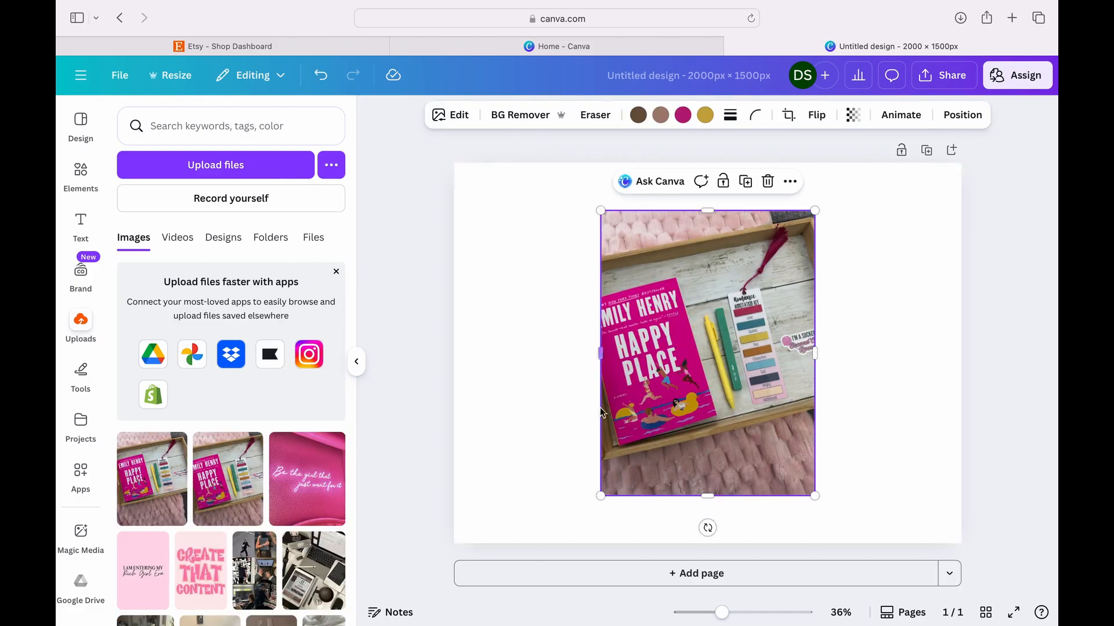
left_click(790, 181)
left_click(807, 552)
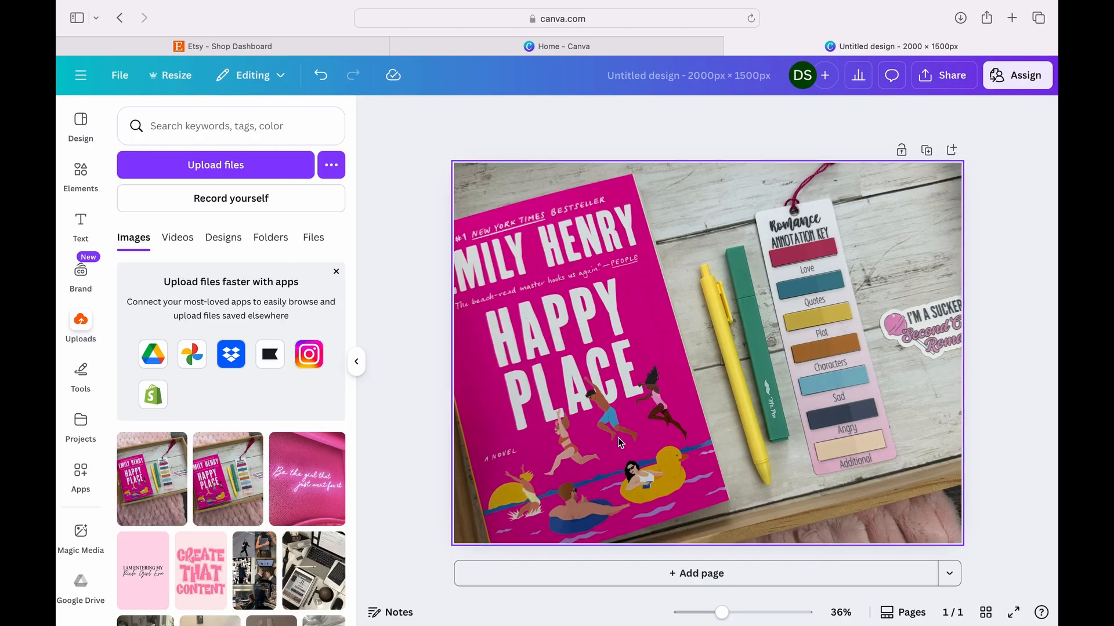
- Add page 2 and fill its background with the photo of one annotation key, cream pen and pink highlighter, rotated to landscape
left_click(680, 574)
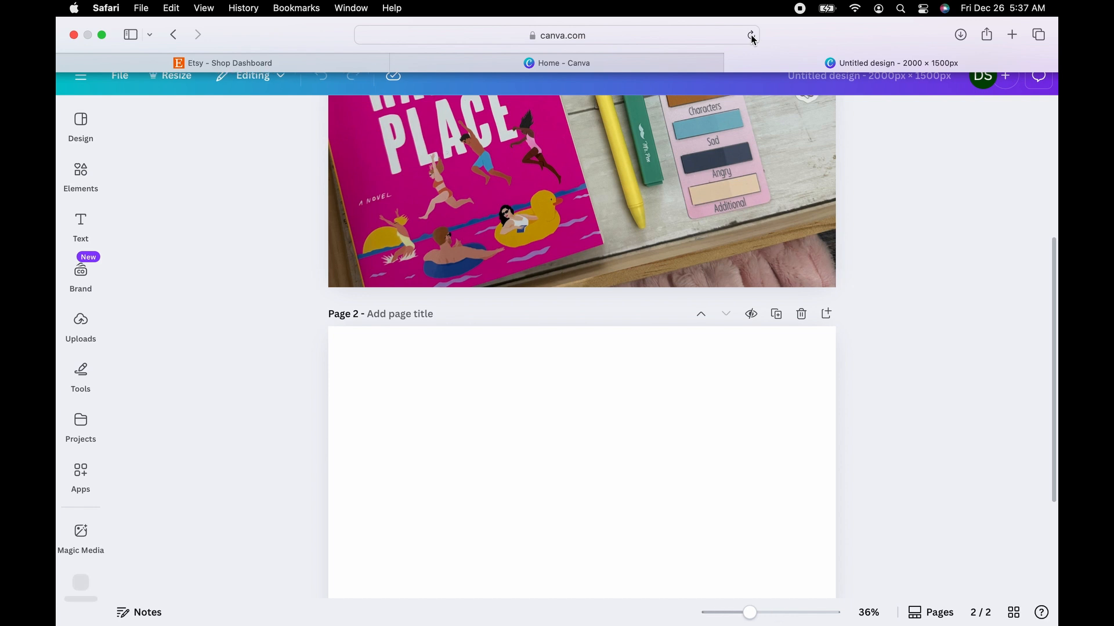
left_click(79, 319)
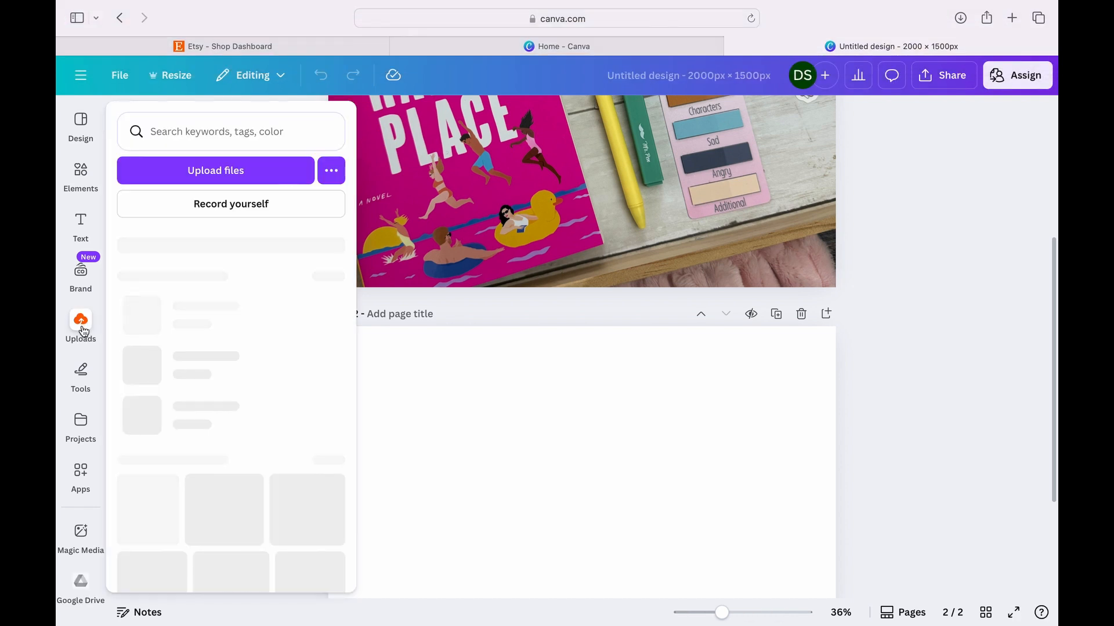
scroll(282, 476, "down", 3)
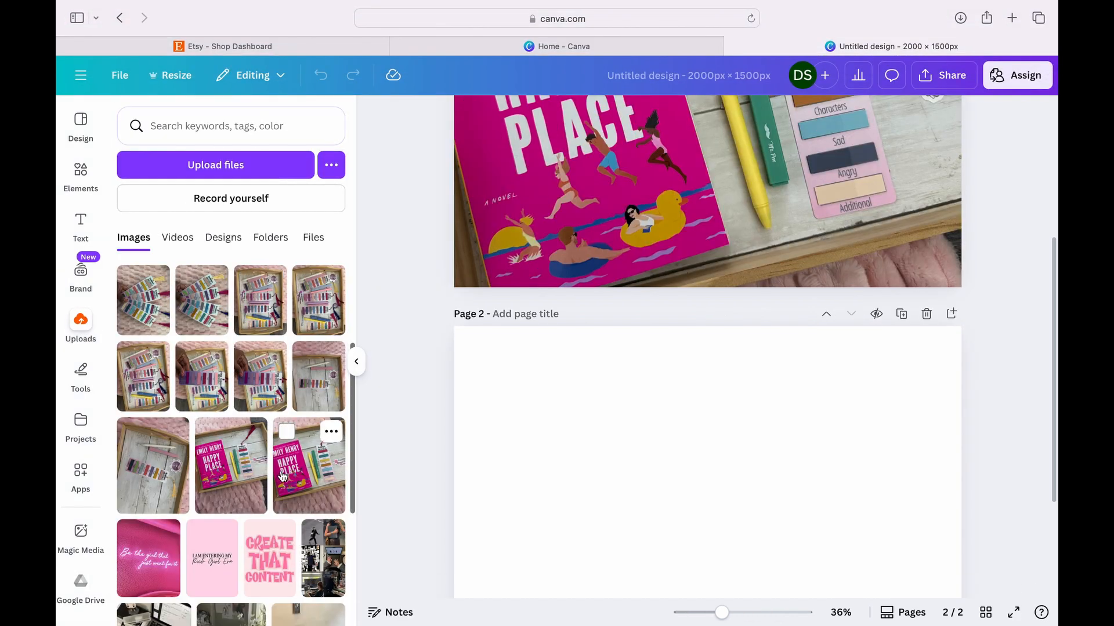
left_click(153, 497)
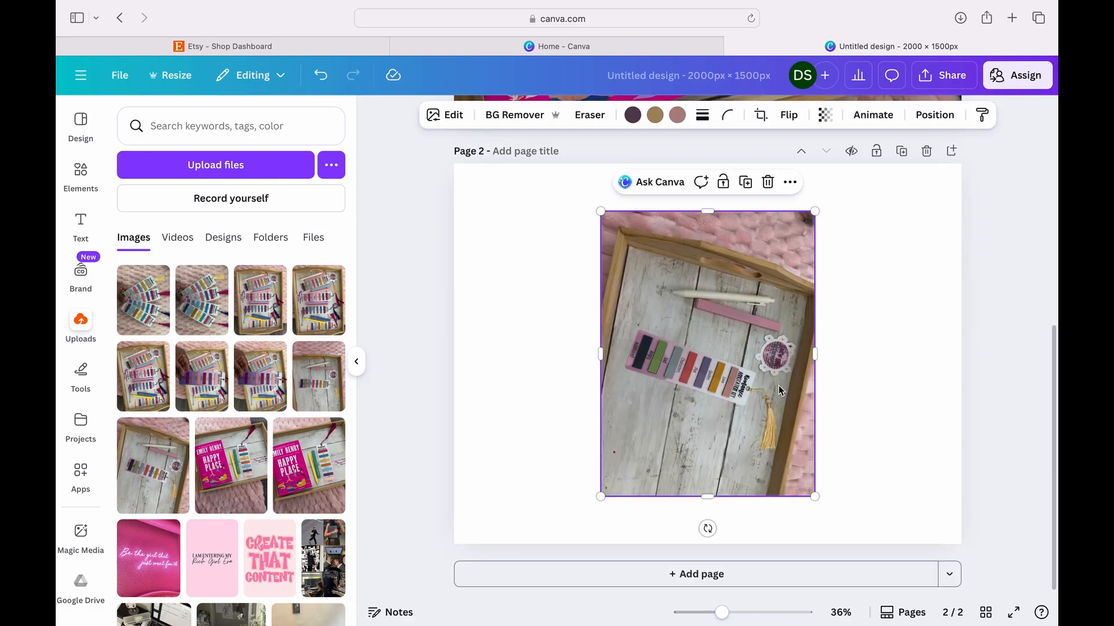
left_click_drag(707, 529, 925, 356)
left_click(790, 218)
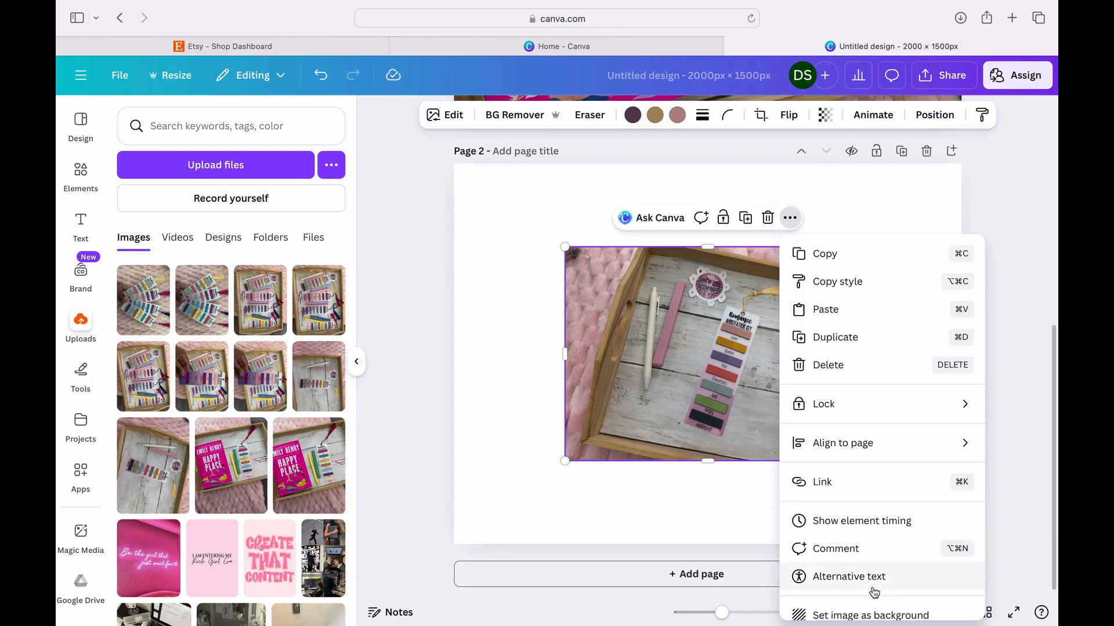
left_click(853, 615)
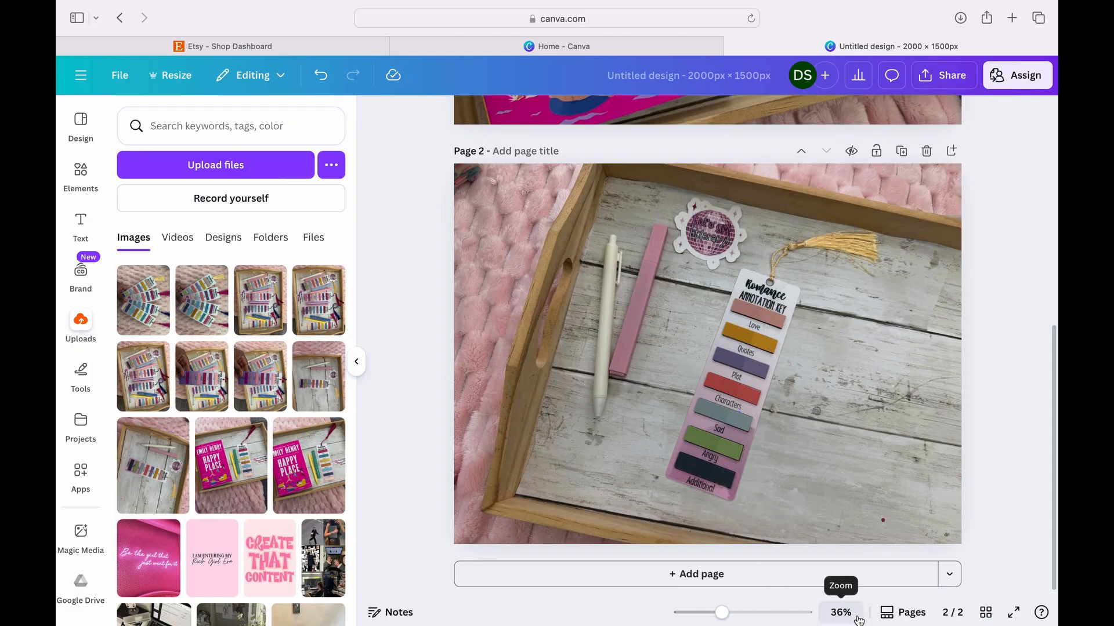
- Add page 3 and fill its background with the photo of four annotation keys in the wooden tray, rotated to landscape
left_click(750, 576)
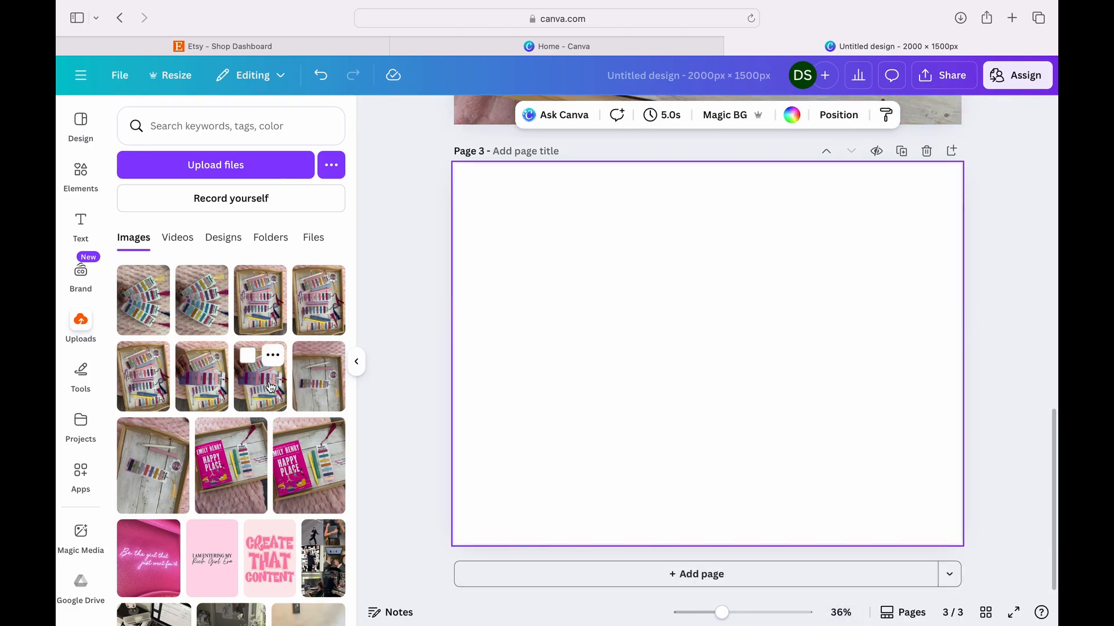
left_click(318, 300)
left_click_drag(707, 529, 842, 355)
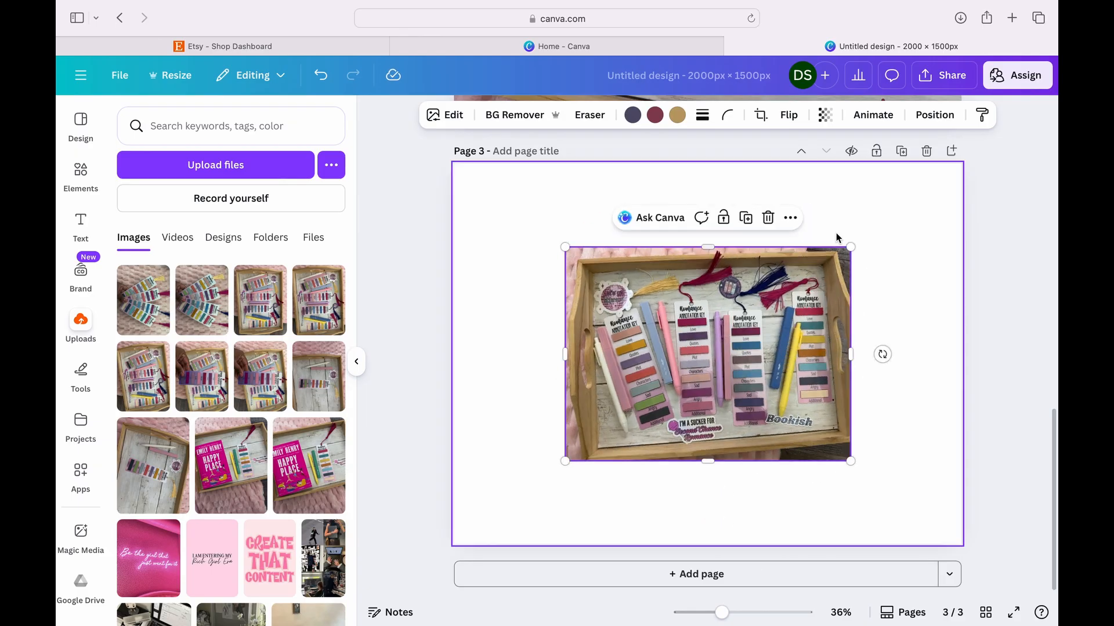
left_click(789, 218)
left_click(838, 615)
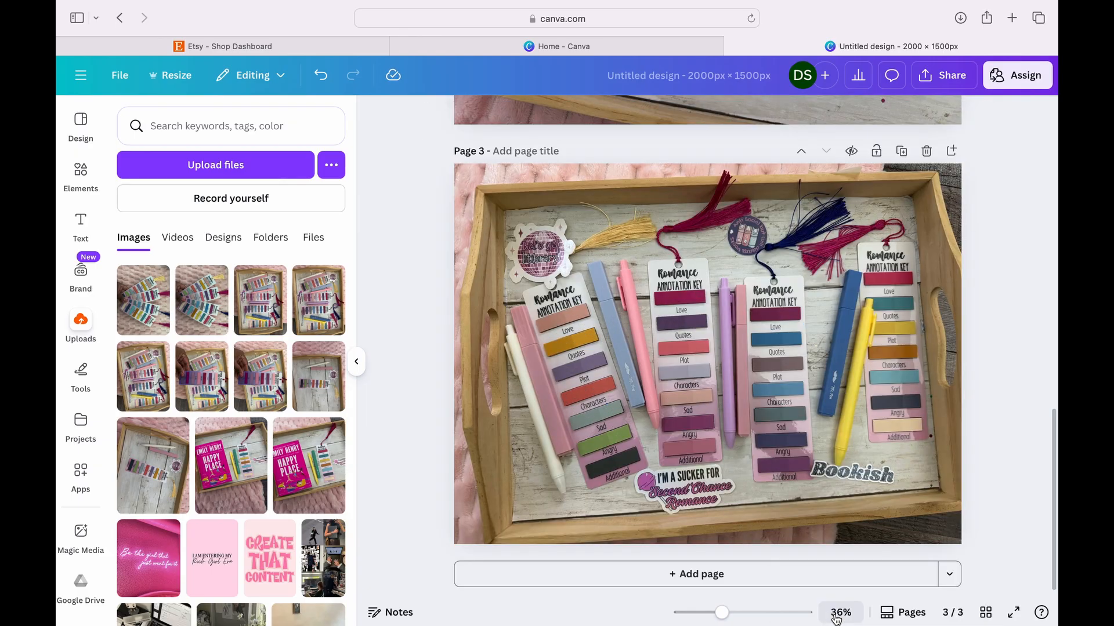
- Add page 4 and fill its background with the photo of a hand fanning out the annotation keys, rotated to landscape
left_click(760, 580)
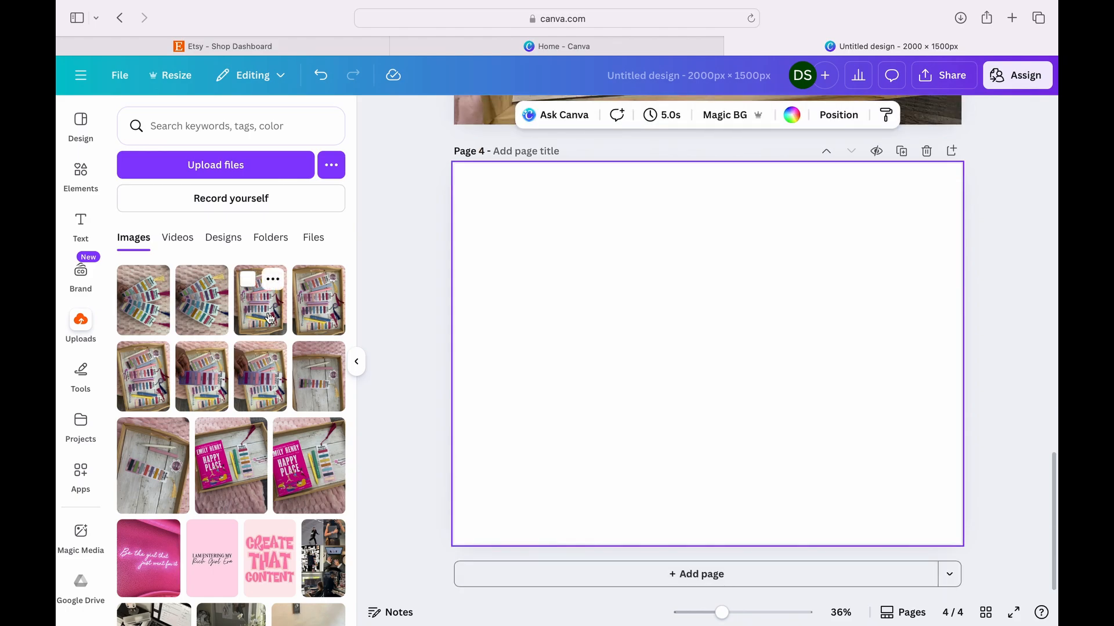
left_click(199, 328)
left_click_drag(706, 527, 882, 354)
left_click(790, 218)
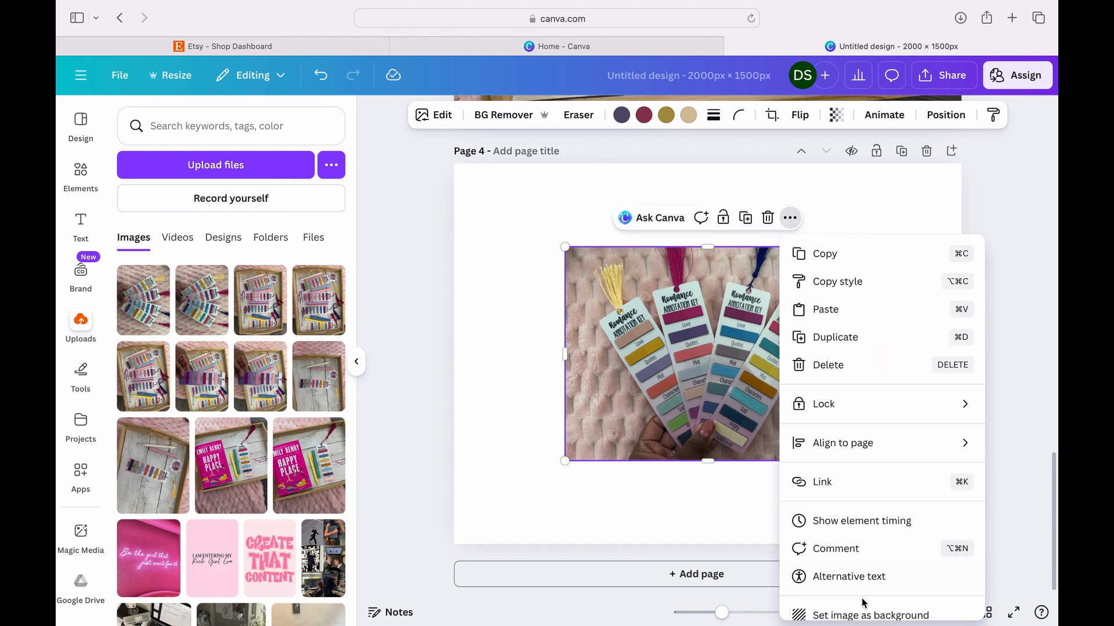
left_click(847, 609)
- Add page 5 and fill its background with the photo of the hand-held Dark Romance annotation key, rotated by -90°
left_click(804, 577)
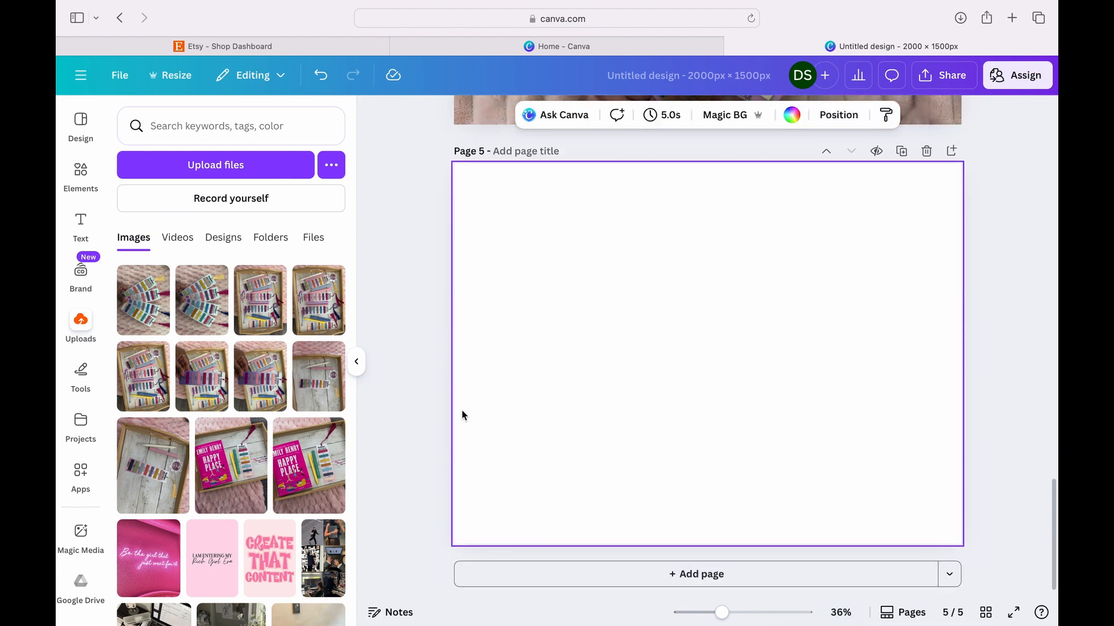
left_click(254, 377)
left_click_drag(712, 532, 878, 354)
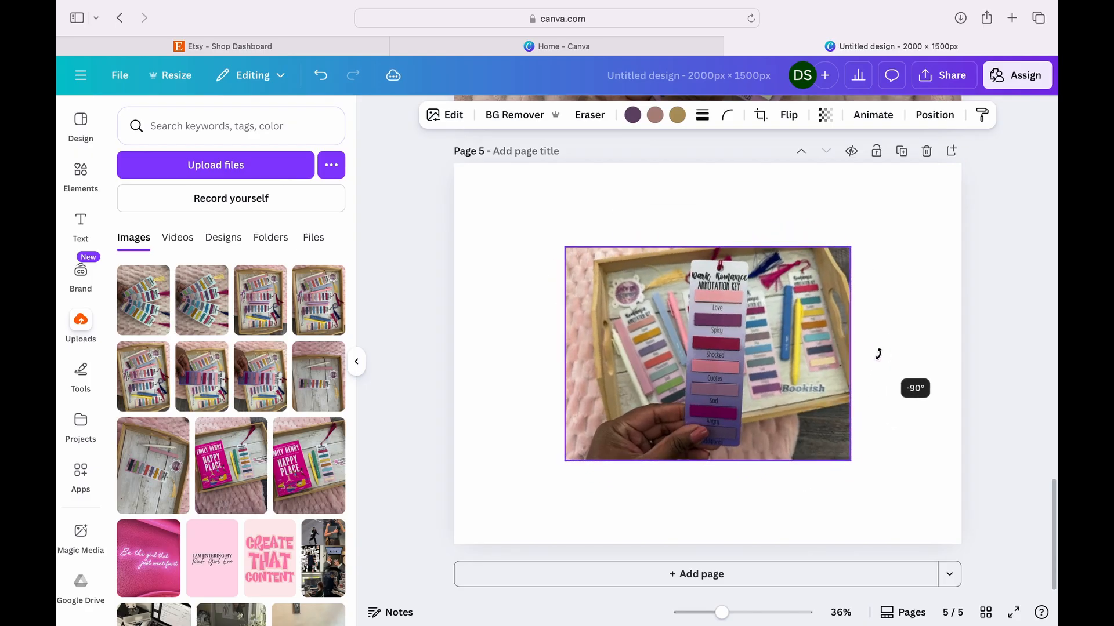
left_click(790, 218)
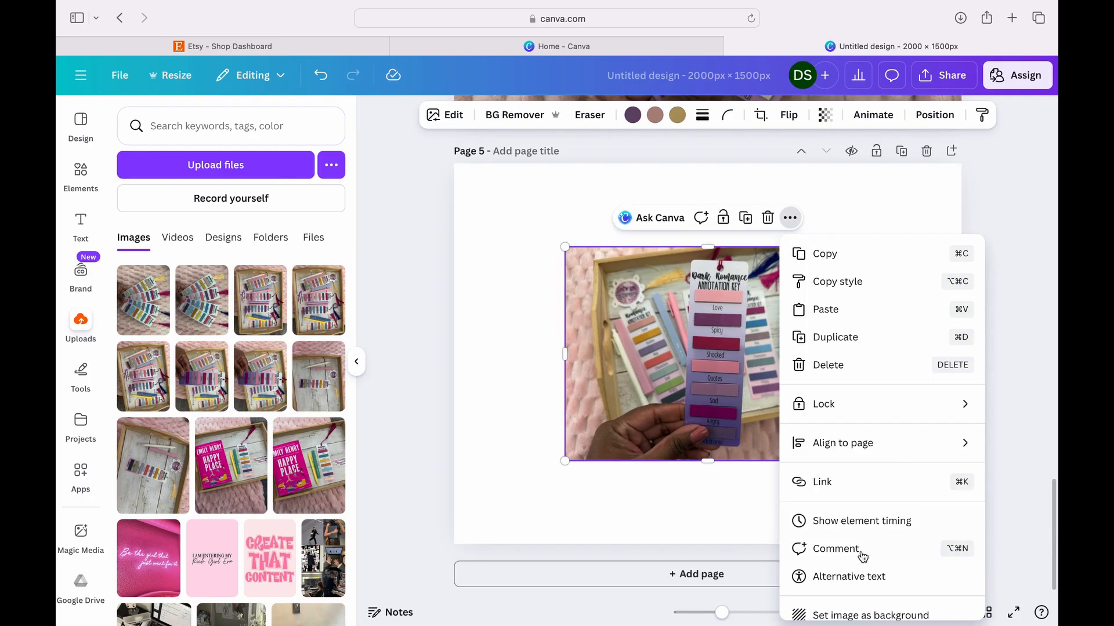
left_click(824, 615)
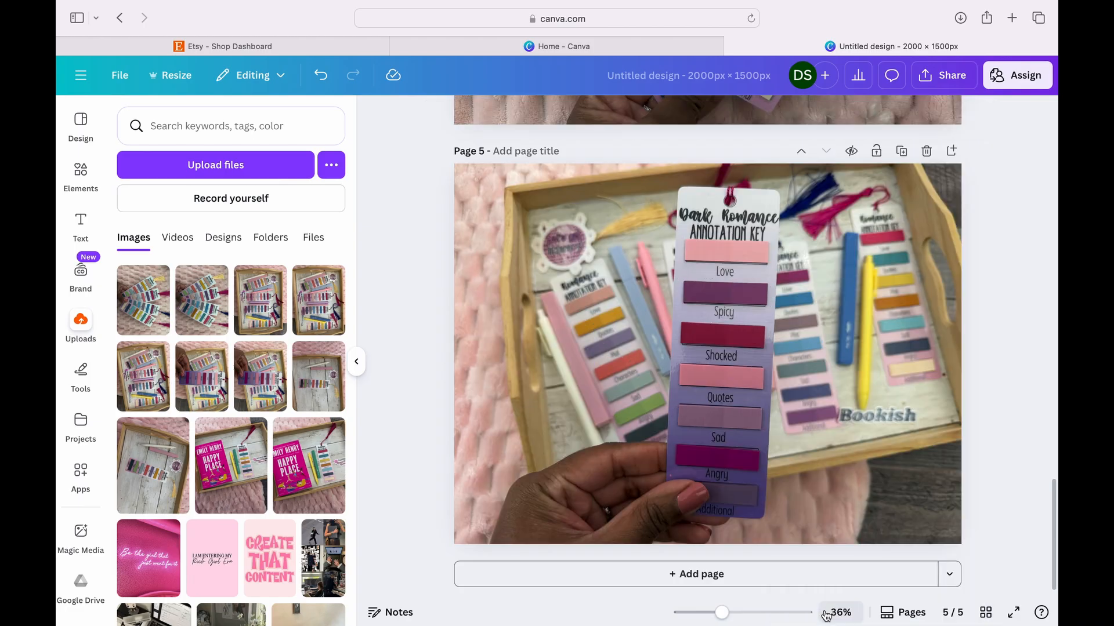
- Add page 6 and set the landscape photo of the hand-held annotation key and pens beside the Happy Place book as its background
left_click(787, 587)
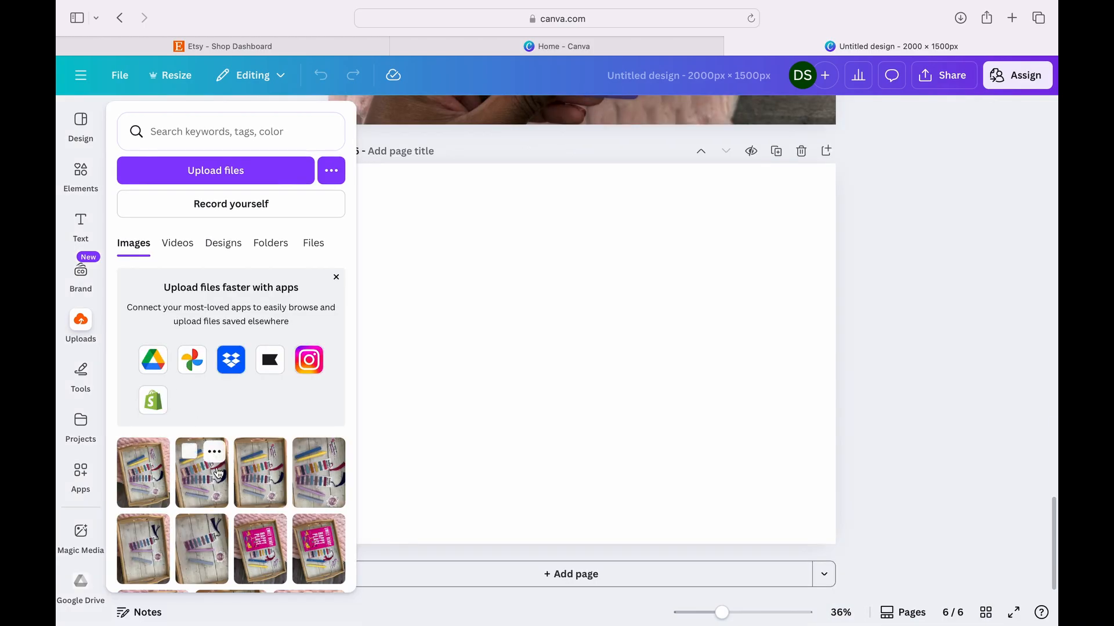
scroll(266, 531, "down", 3)
scroll(266, 531, "down", 3)
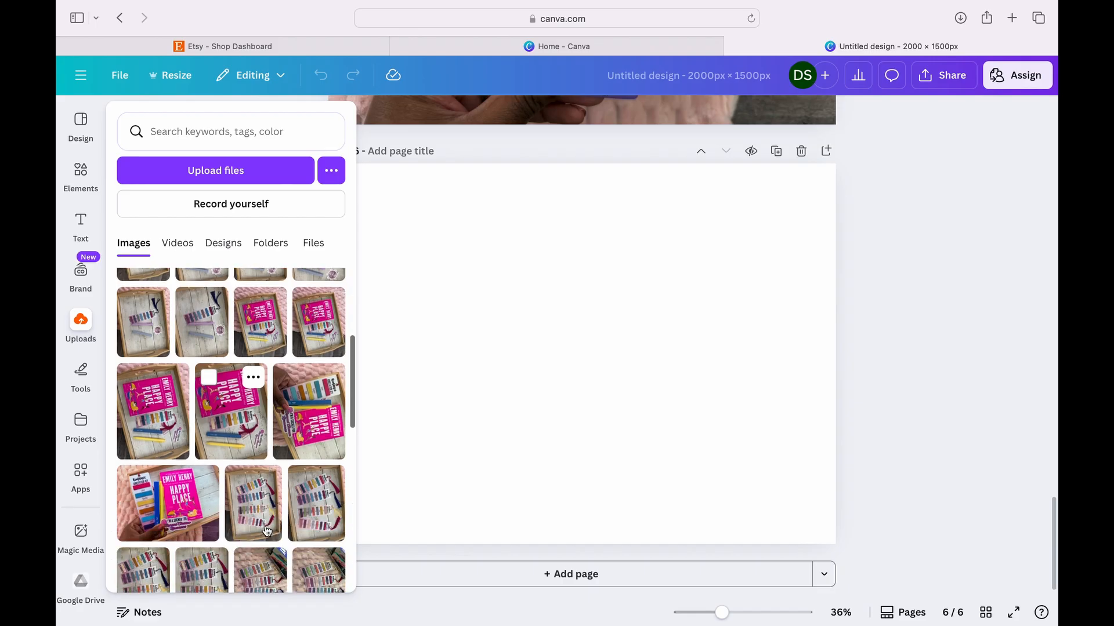
left_click(194, 525)
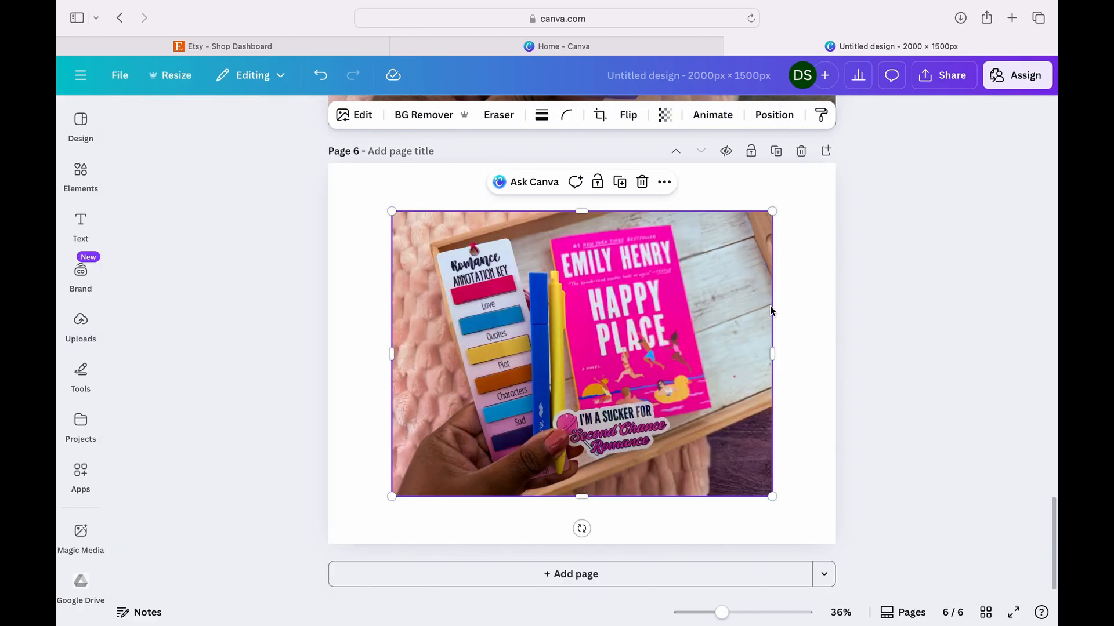
left_click(666, 182)
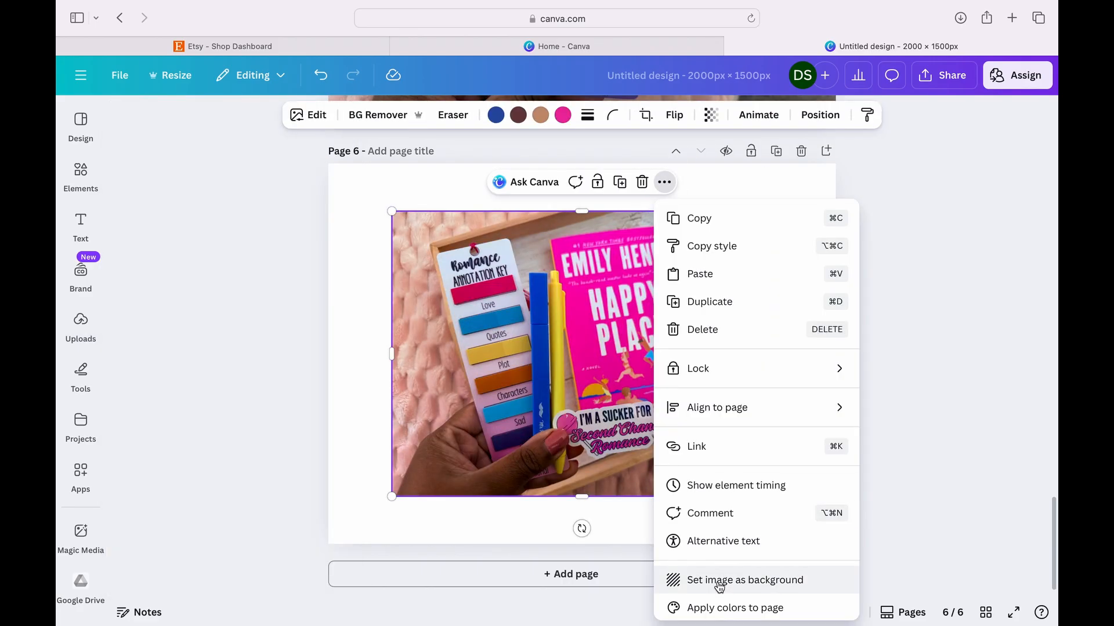
left_click(716, 580)
- Add page 7, fill its background with the landscape-rotated photo of four annotation keys beside stacked books, and add page 8
left_click(682, 579)
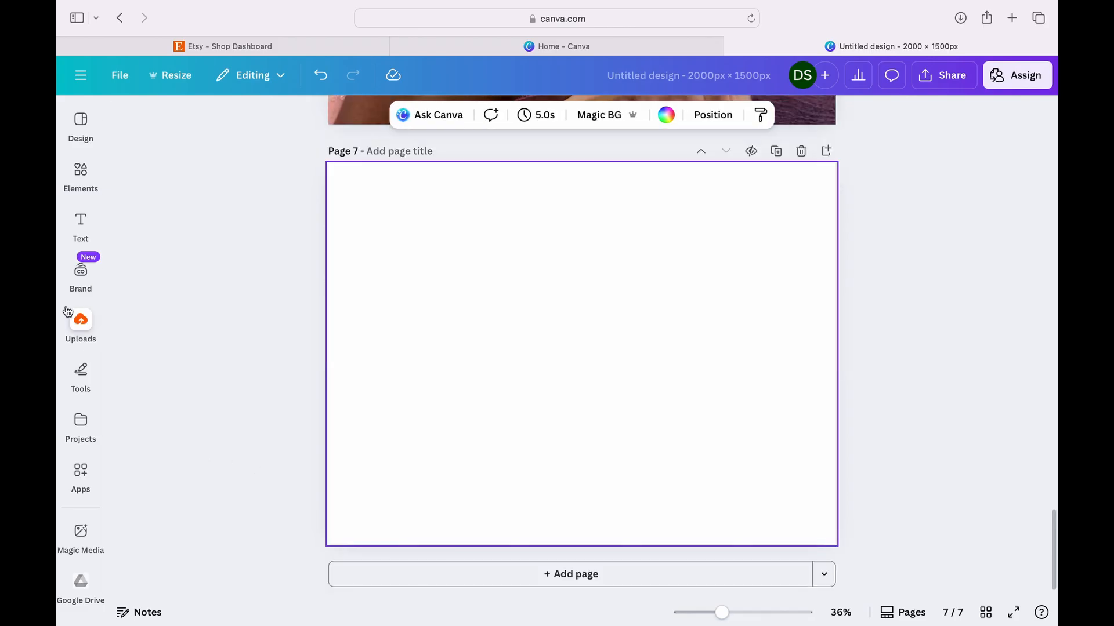
left_click(80, 322)
scroll(224, 427, "down", 10)
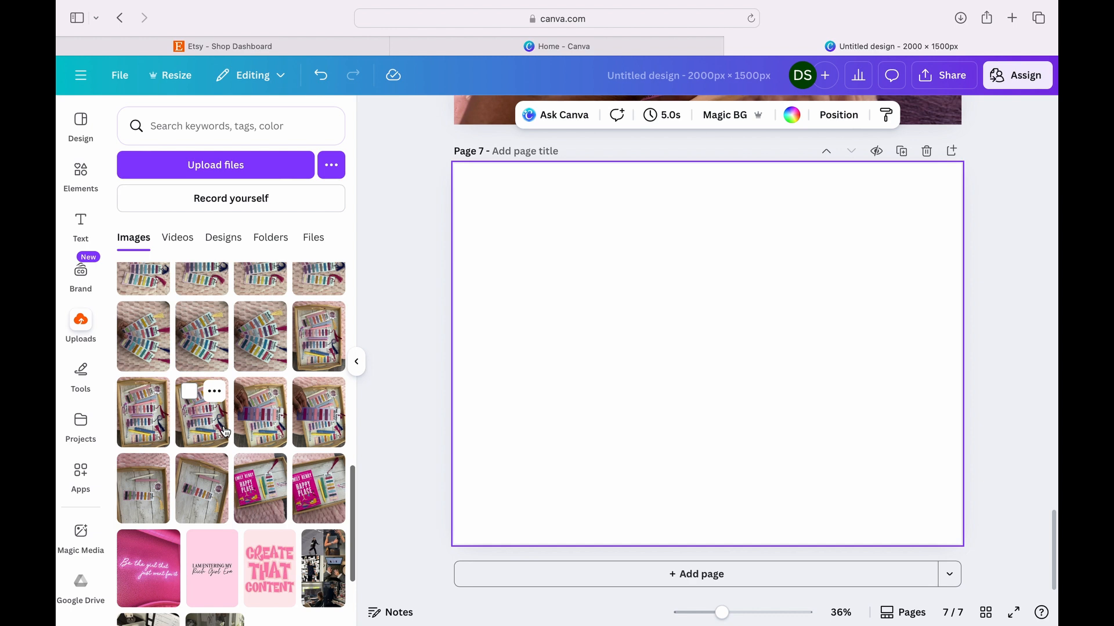
scroll(225, 430, "up", 4)
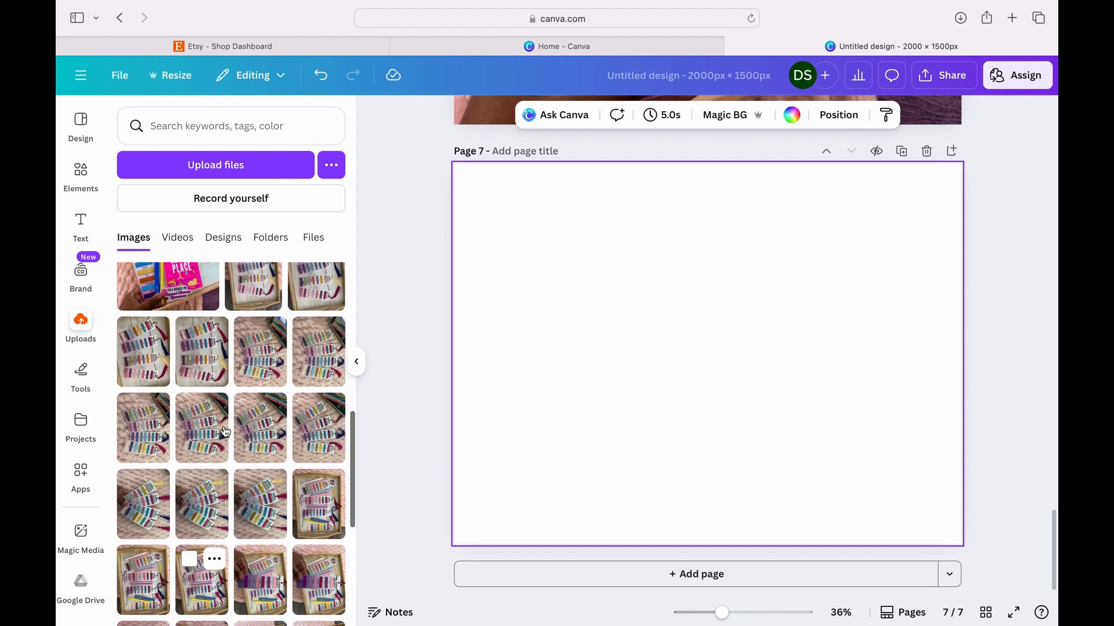
left_click(265, 366)
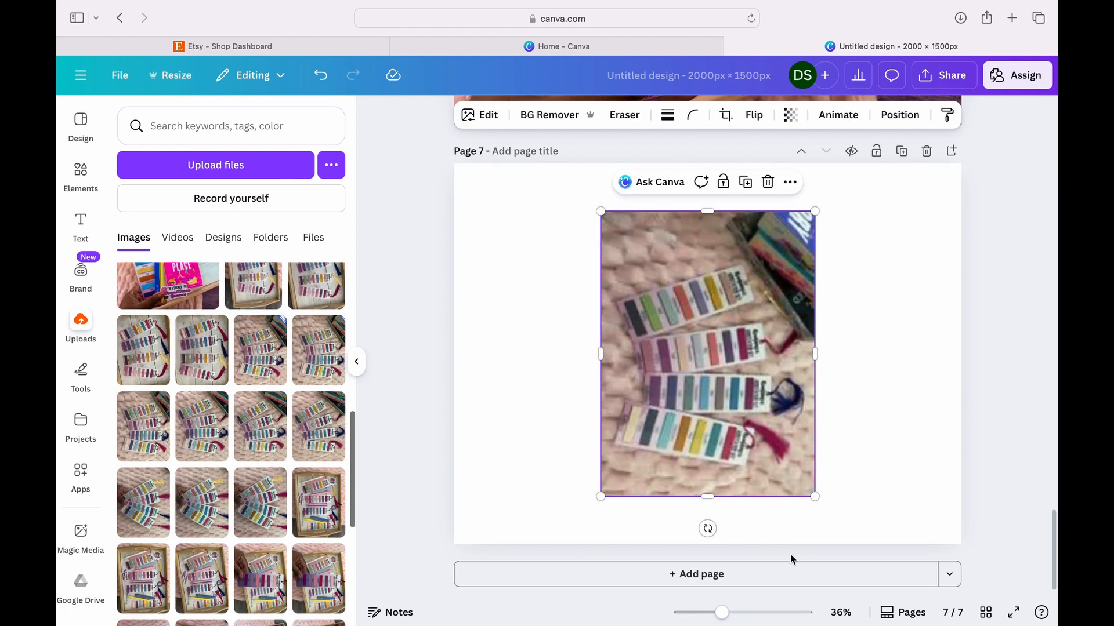
left_click_drag(707, 528, 901, 356)
left_click(791, 218)
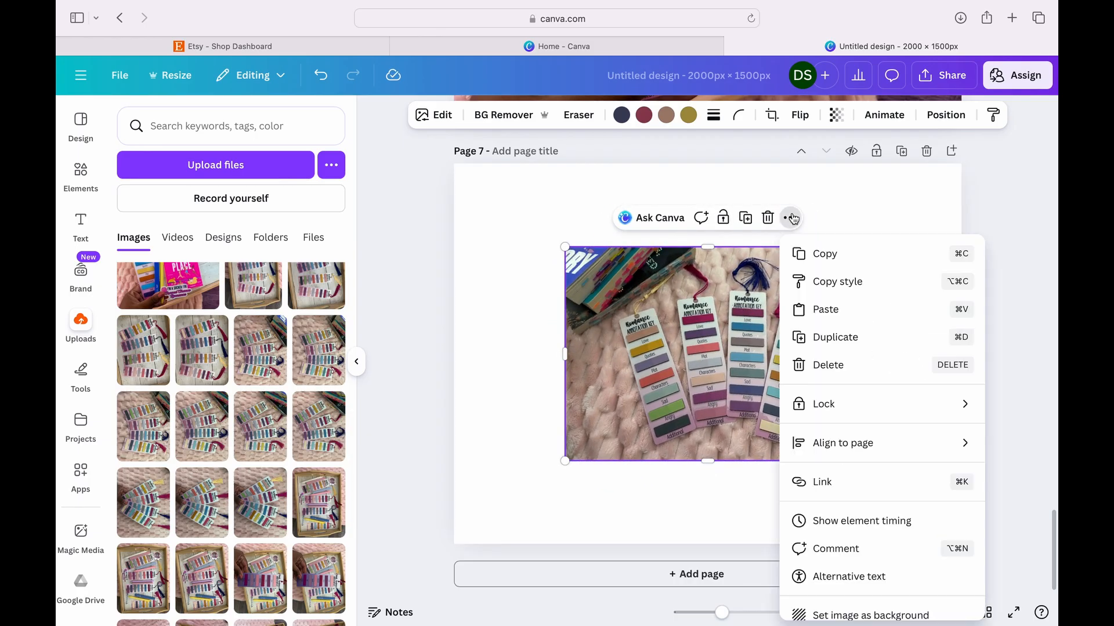
left_click(853, 614)
left_click(816, 575)
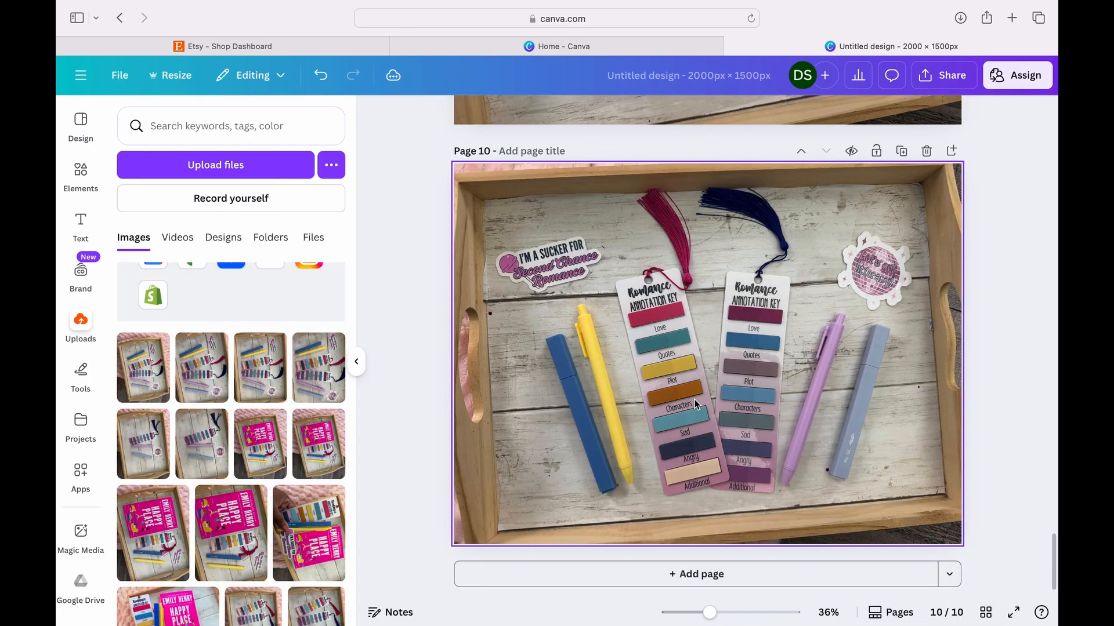
- Apply the Capri filter to the background photo on page 10
left_click(695, 405)
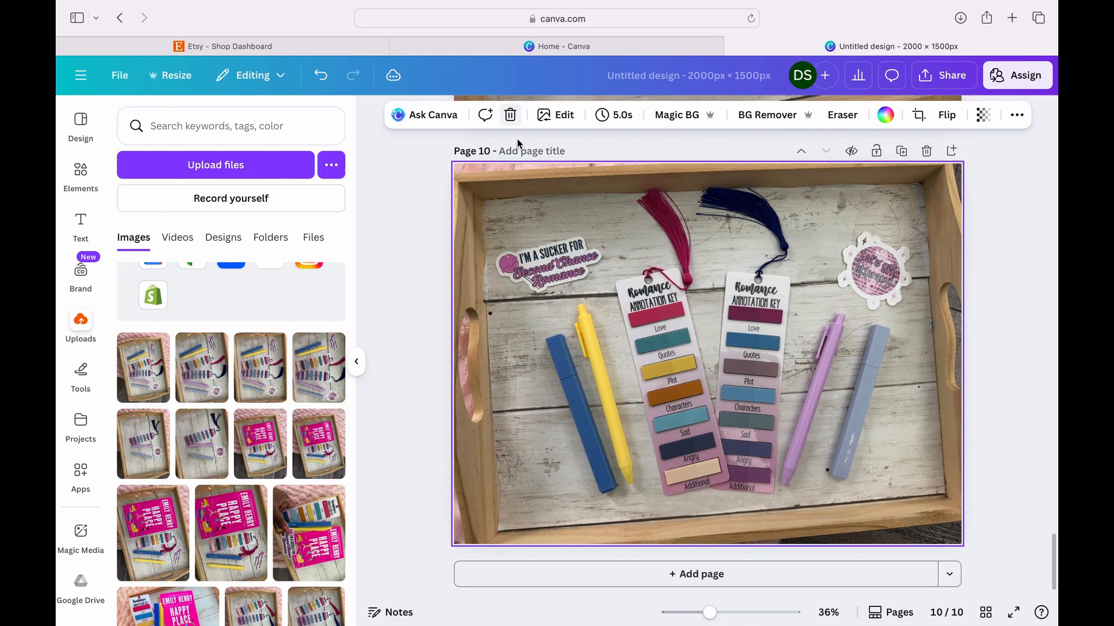
left_click(409, 244)
left_click(607, 264)
left_click(558, 116)
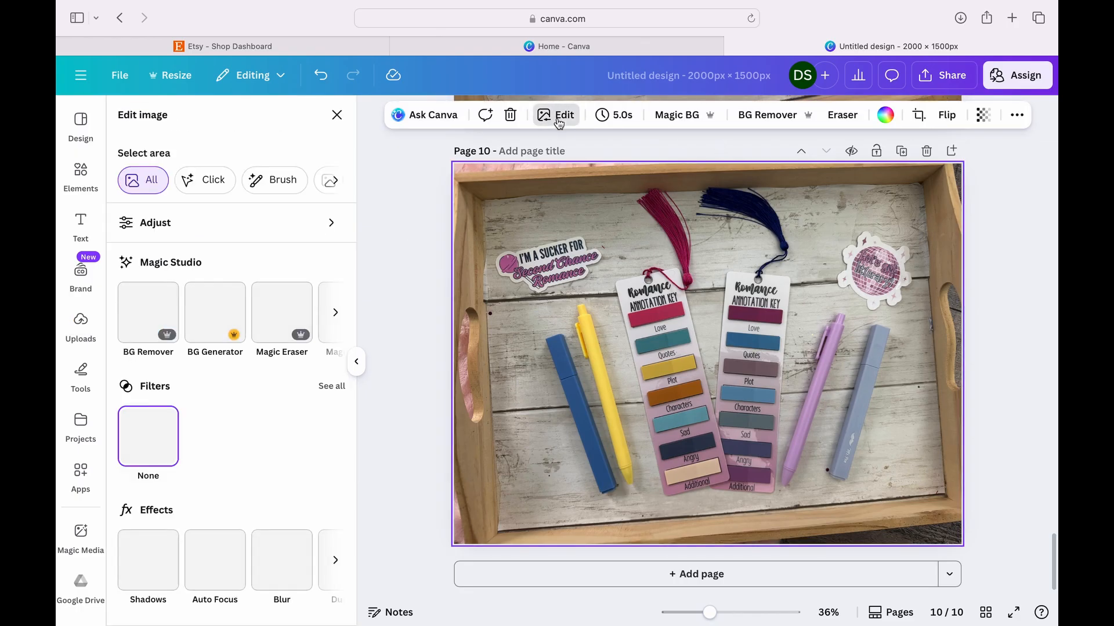
left_click(333, 388)
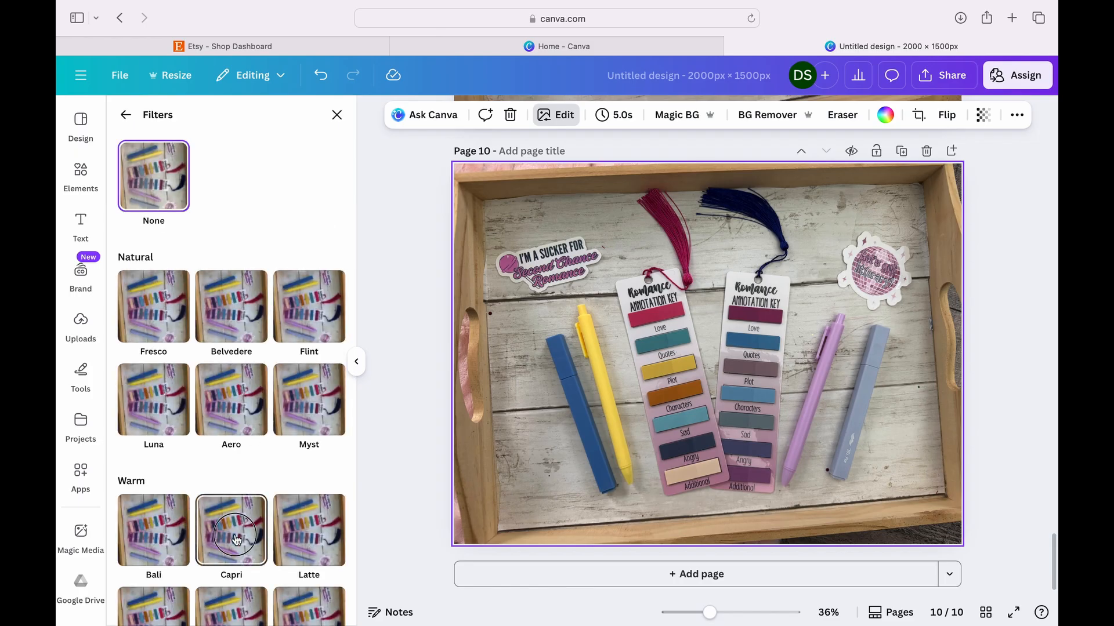
left_click(236, 540)
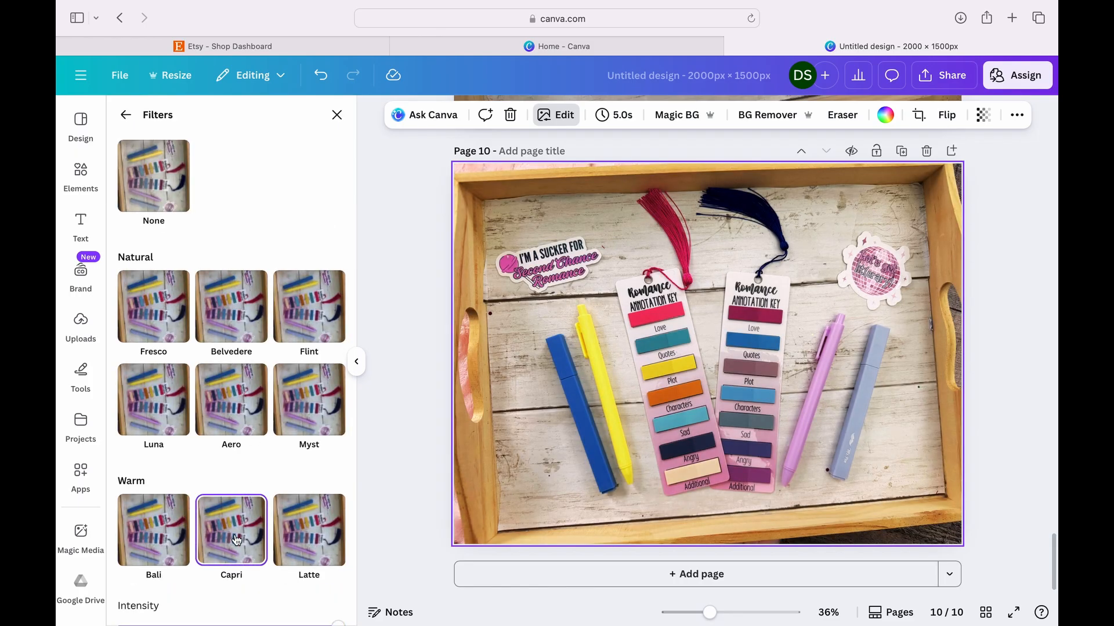
- Adjust the page 10 photo to a temperature of -26 and a brightness of 18
left_click(128, 116)
left_click(183, 227)
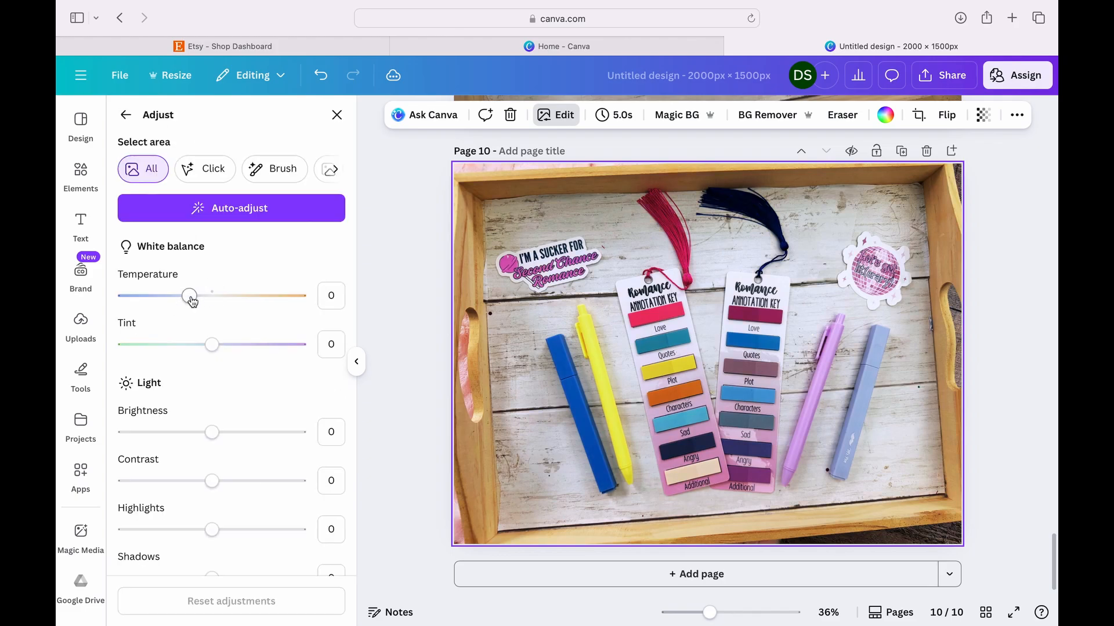
left_click(231, 432)
left_click_drag(231, 433, 244, 433)
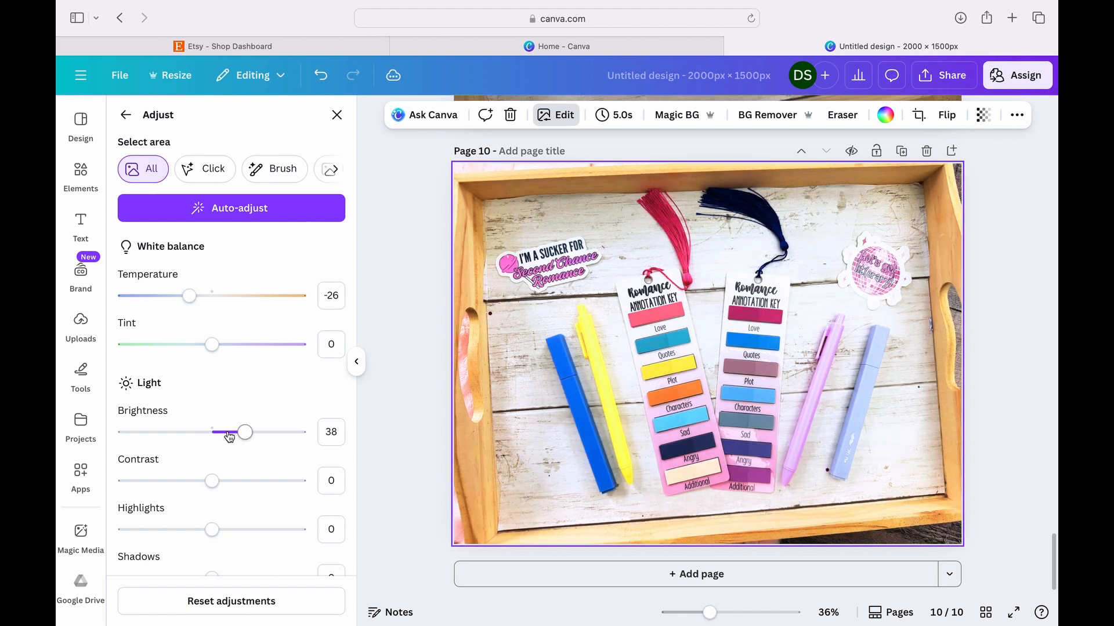
left_click(229, 433)
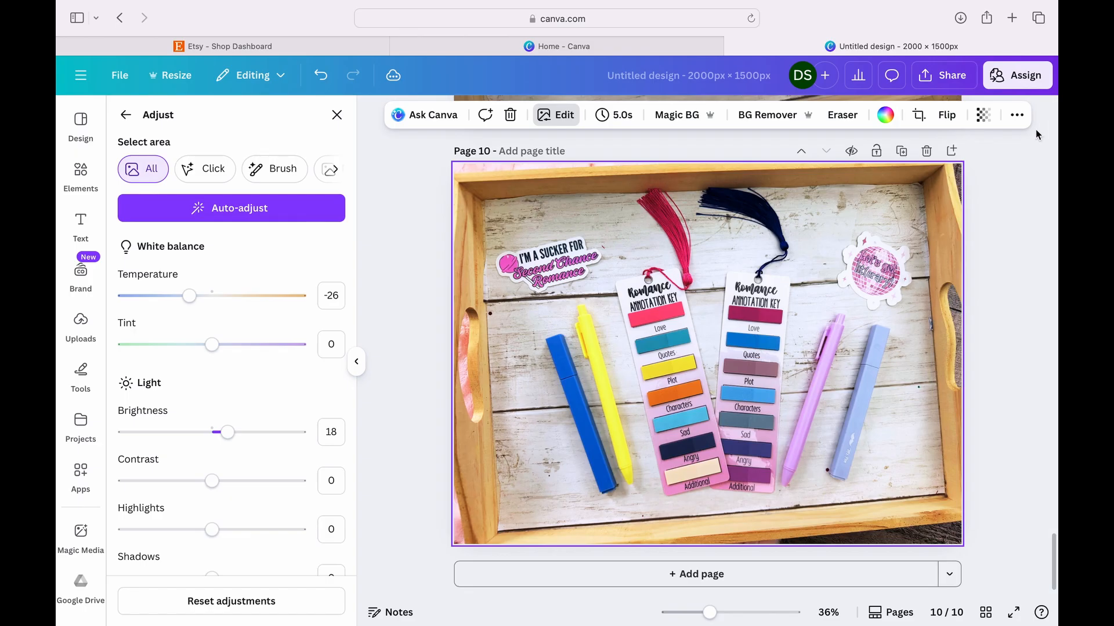
- Copy the style of the edited page 10 photo and apply it to the background photo on page 9
left_click(1016, 115)
left_click(1009, 150)
scroll(1016, 244, "up", 5)
left_click(868, 306)
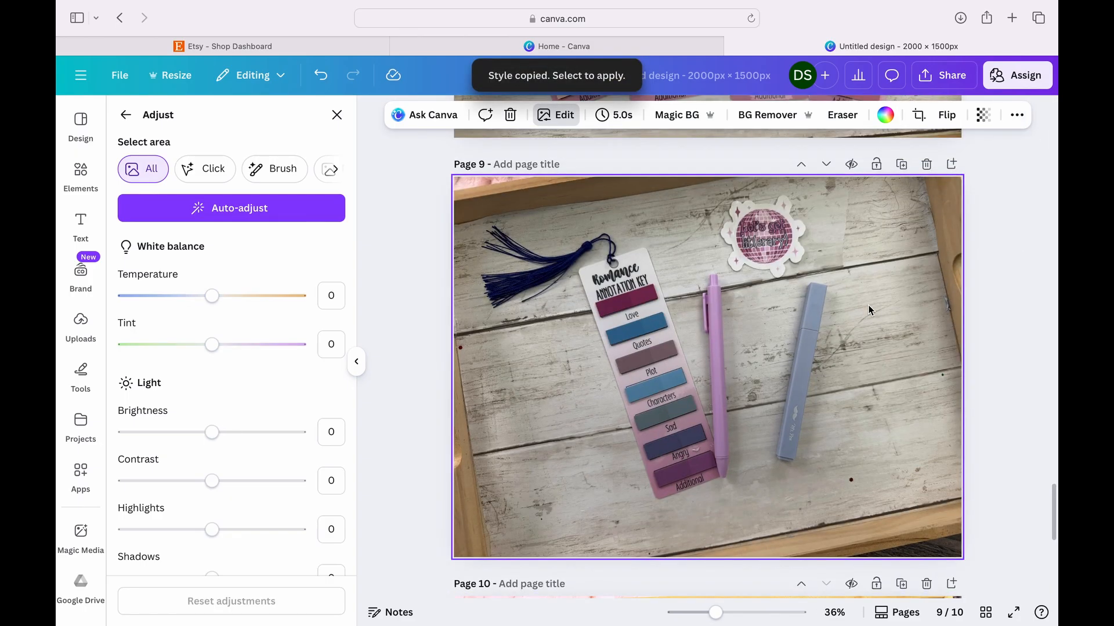
- Copy the style of the edited page 9 photo and apply it to the background photo on page 8
left_click(1016, 115)
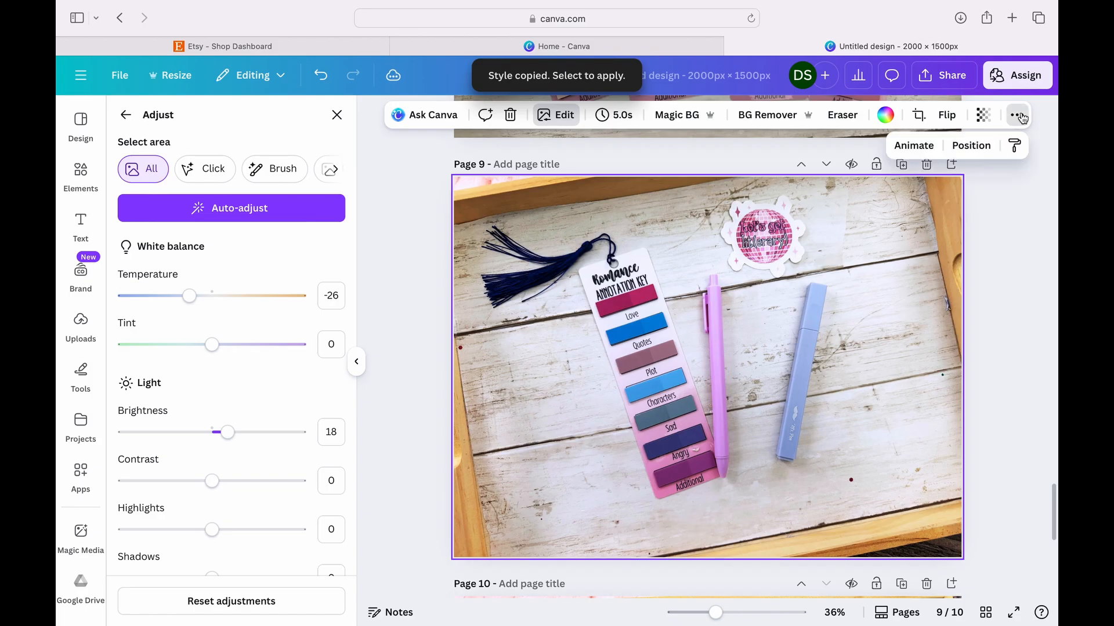
left_click(1014, 149)
scroll(987, 249, "up", 5)
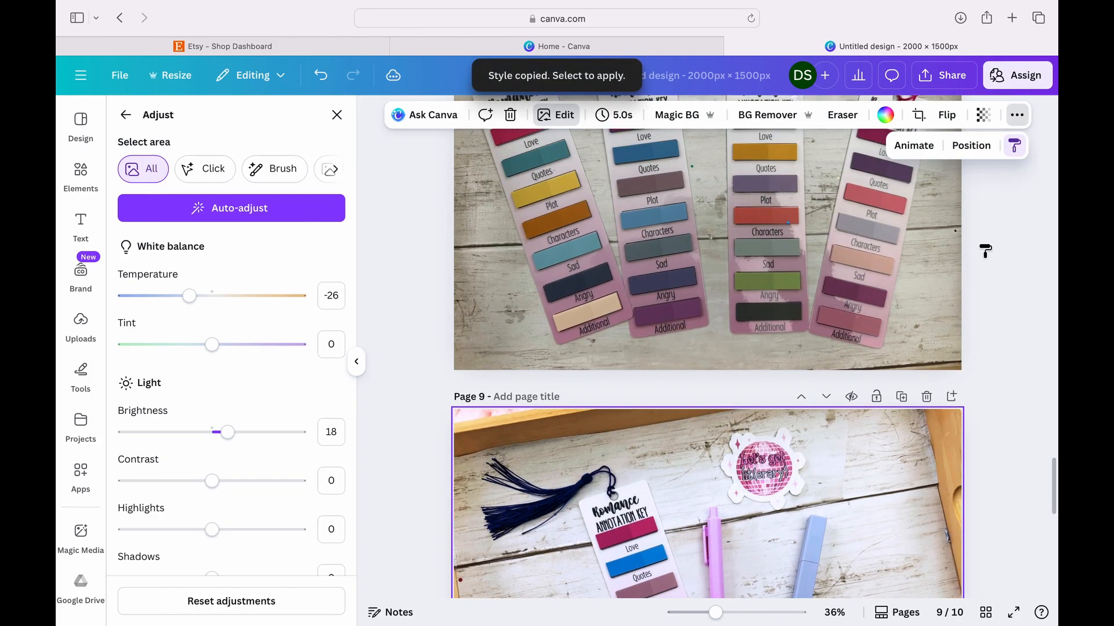
left_click(871, 308)
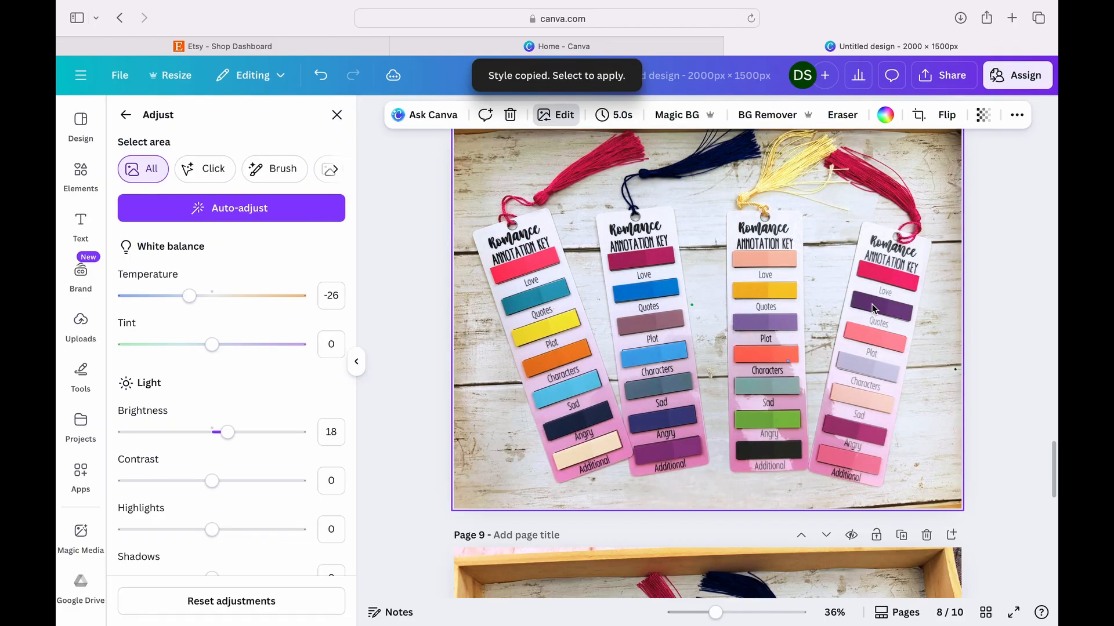
- Copy the style of the page 8 photo and apply it to the four-key photo on page 7
scroll(952, 267, "up", 3)
scroll(954, 271, "down", 3)
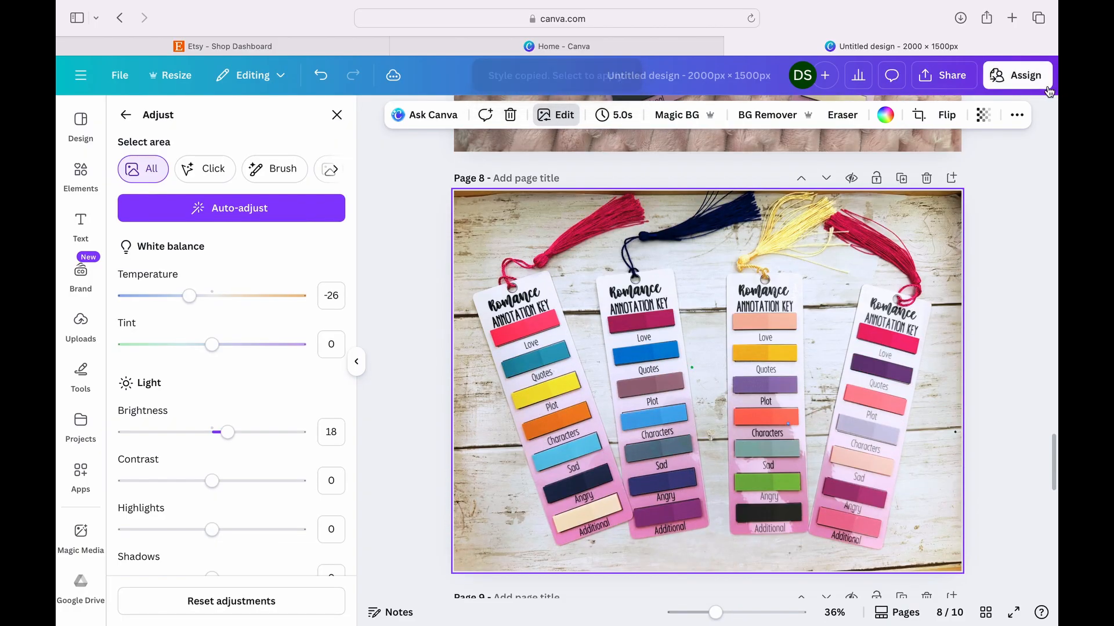
left_click(1018, 116)
left_click(1015, 148)
scroll(965, 249, "up", 10)
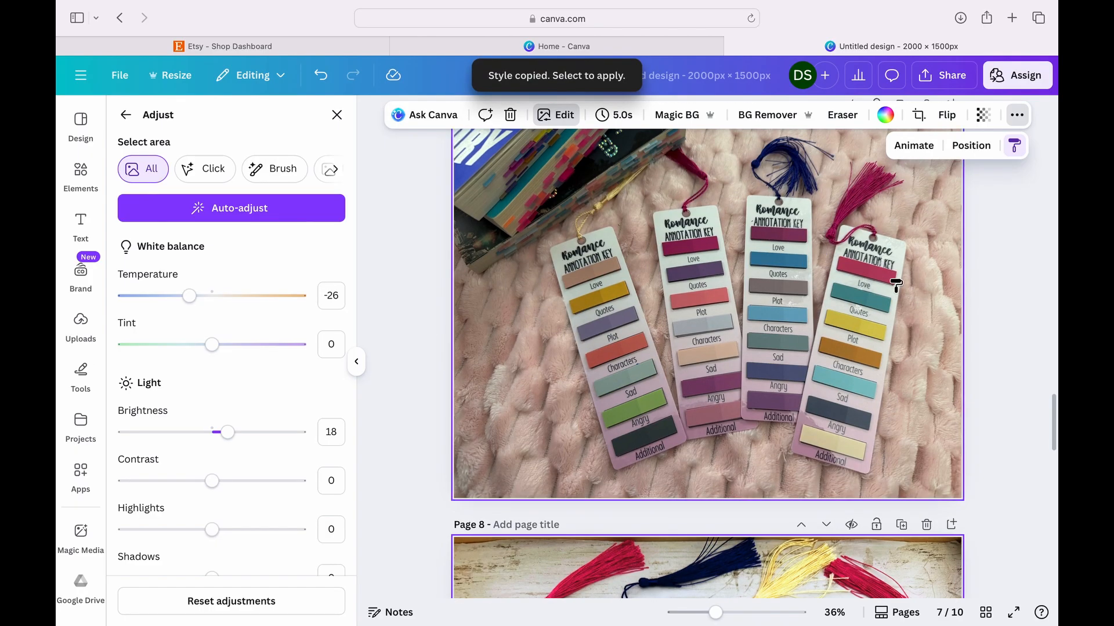
left_click(895, 284)
- Copy the style of the page 7 photo and apply it to the hand-held key photo on page 6
scroll(893, 298, "up", 10)
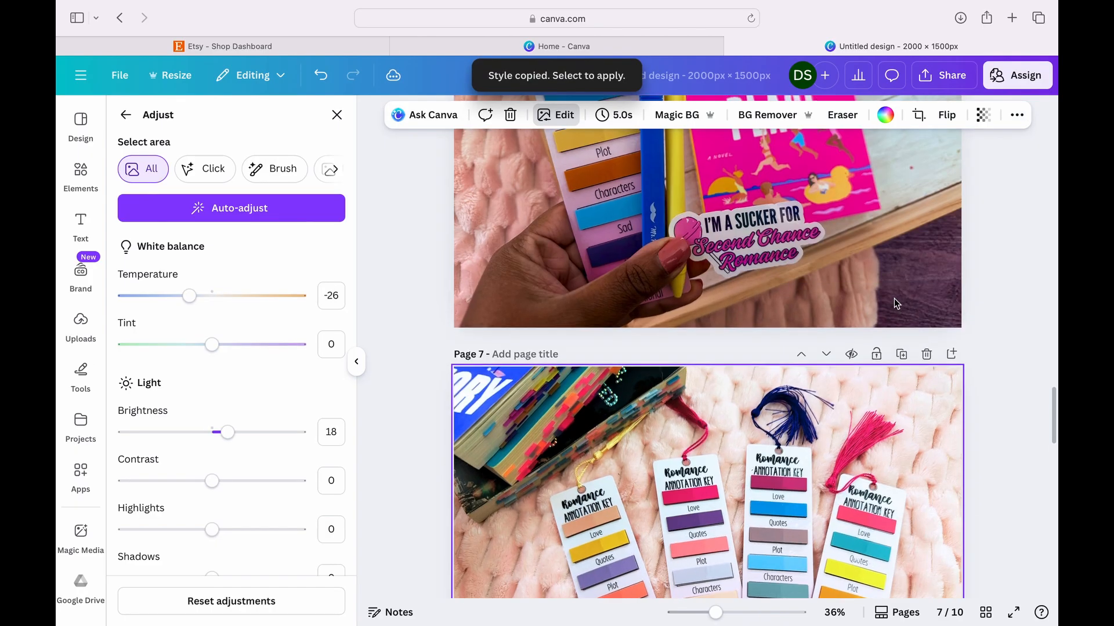
left_click(1017, 115)
left_click(1014, 149)
scroll(854, 244, "up", 8)
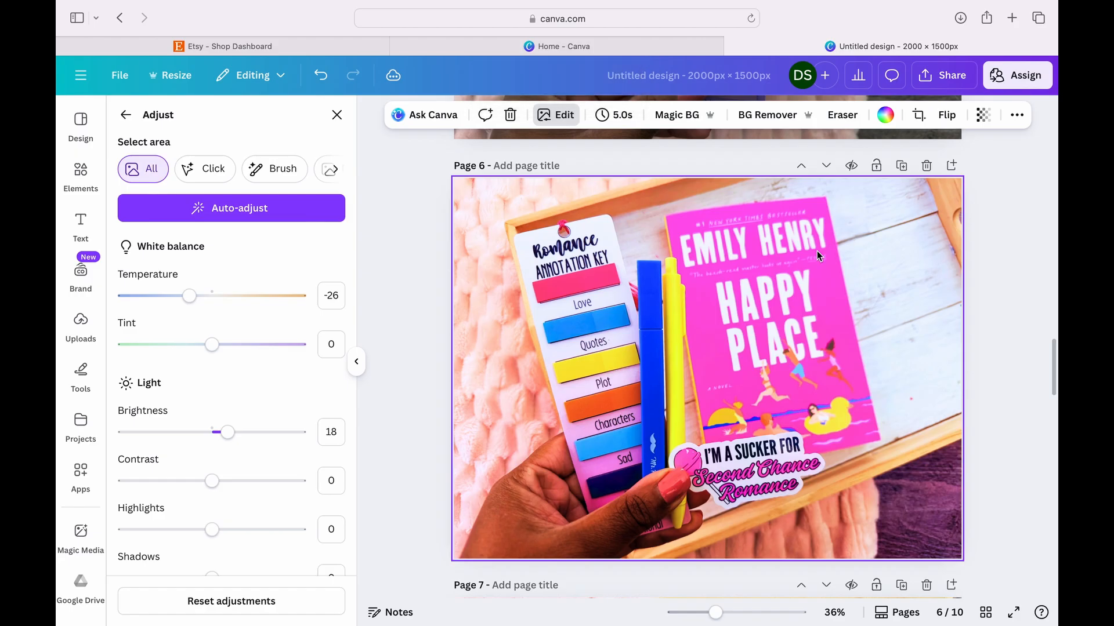
- Reduce the vibrance of the page 6 photo to -30
scroll(286, 464, "down", 1)
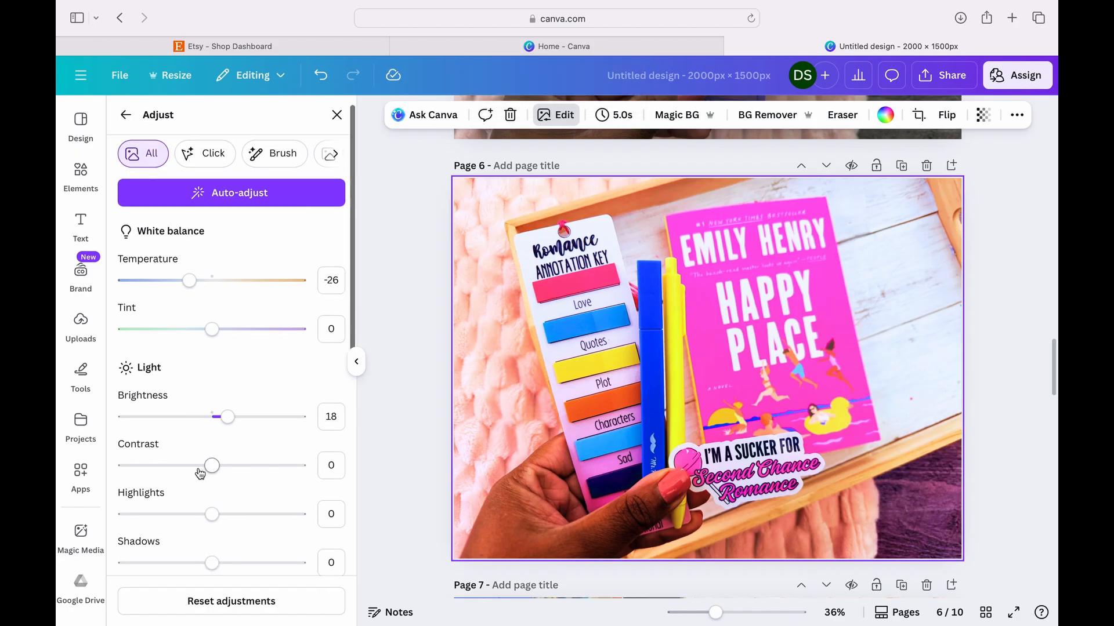
mouse_move(210, 473)
left_mouse_down()
mouse_move(190, 475)
mouse_move(276, 477)
mouse_move(217, 477)
left_mouse_up()
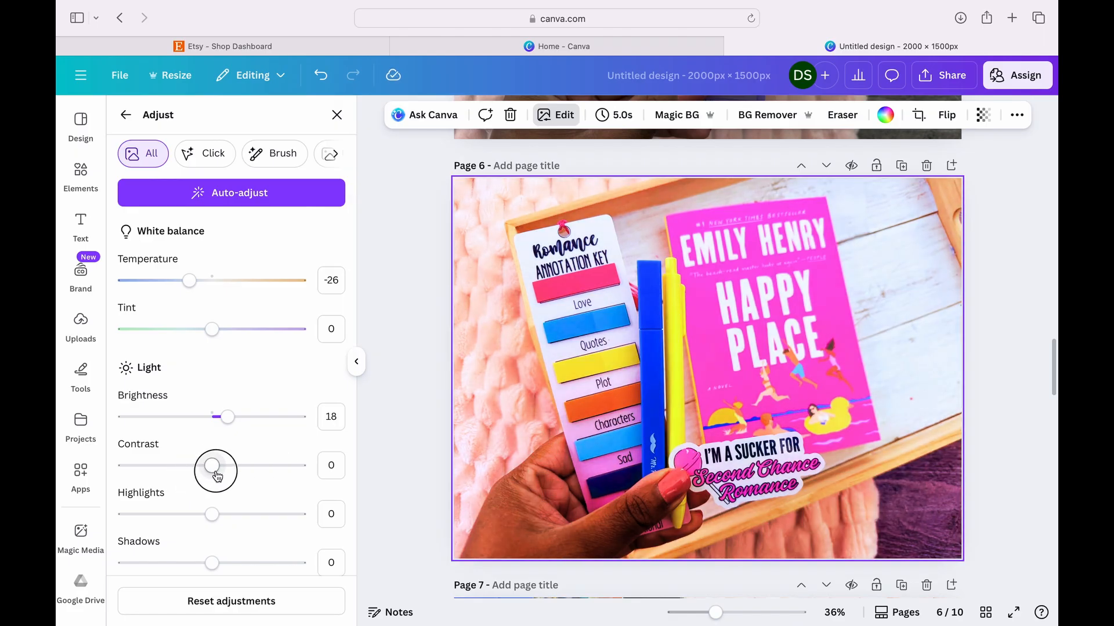
scroll(221, 467, "down", 5)
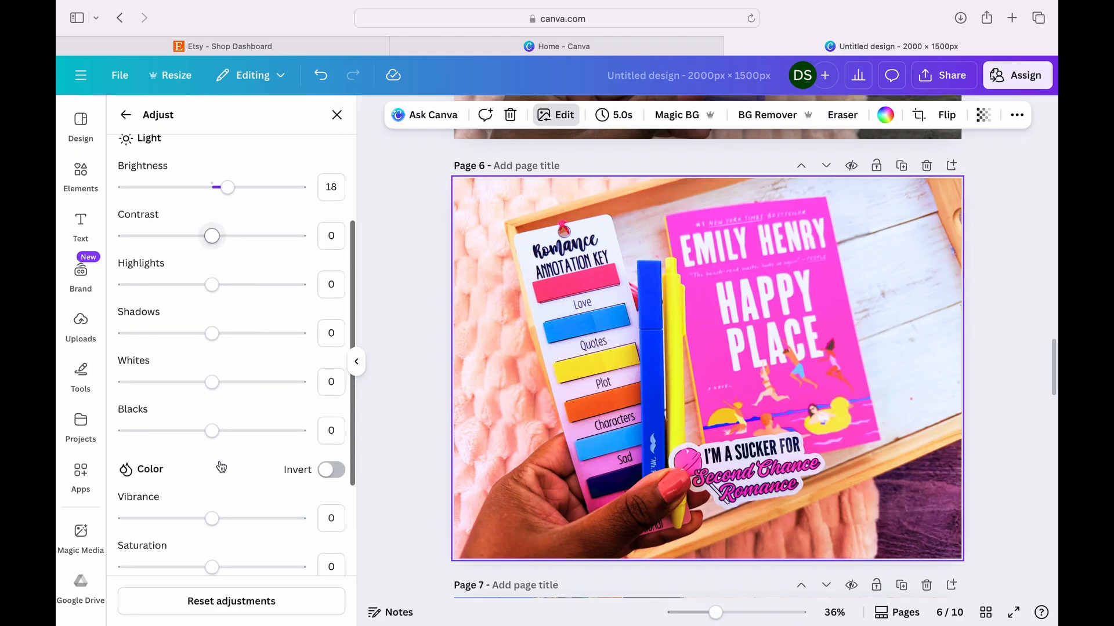
left_click_drag(212, 515, 192, 527)
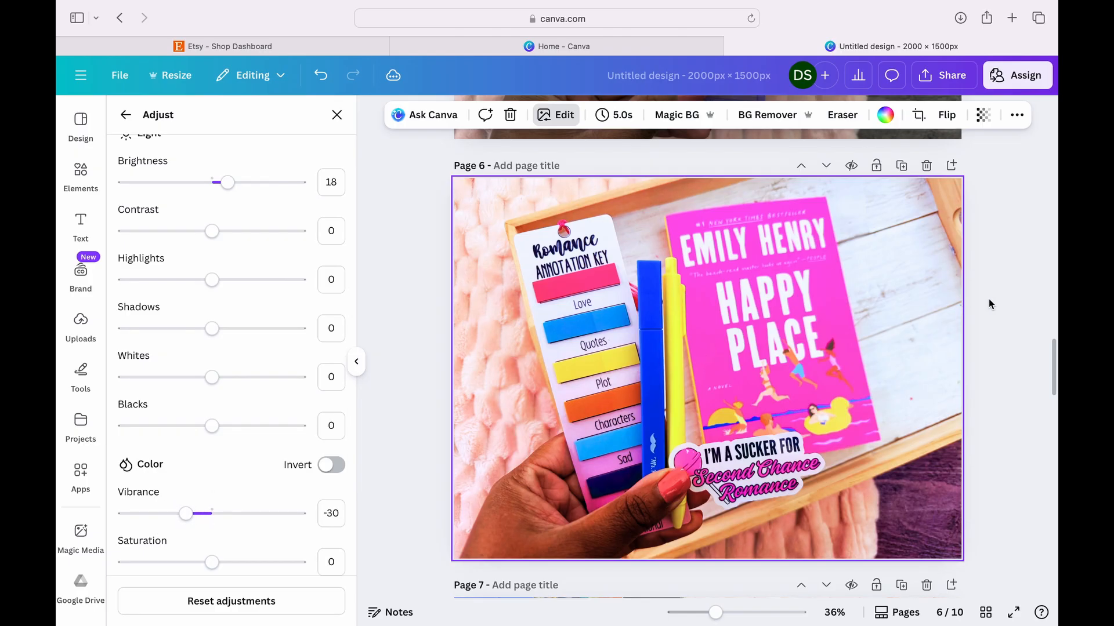
- Copy the edited photo style from page 7 and carry it over to the background photos on pages 5 through 1
scroll(997, 306, "down", 5)
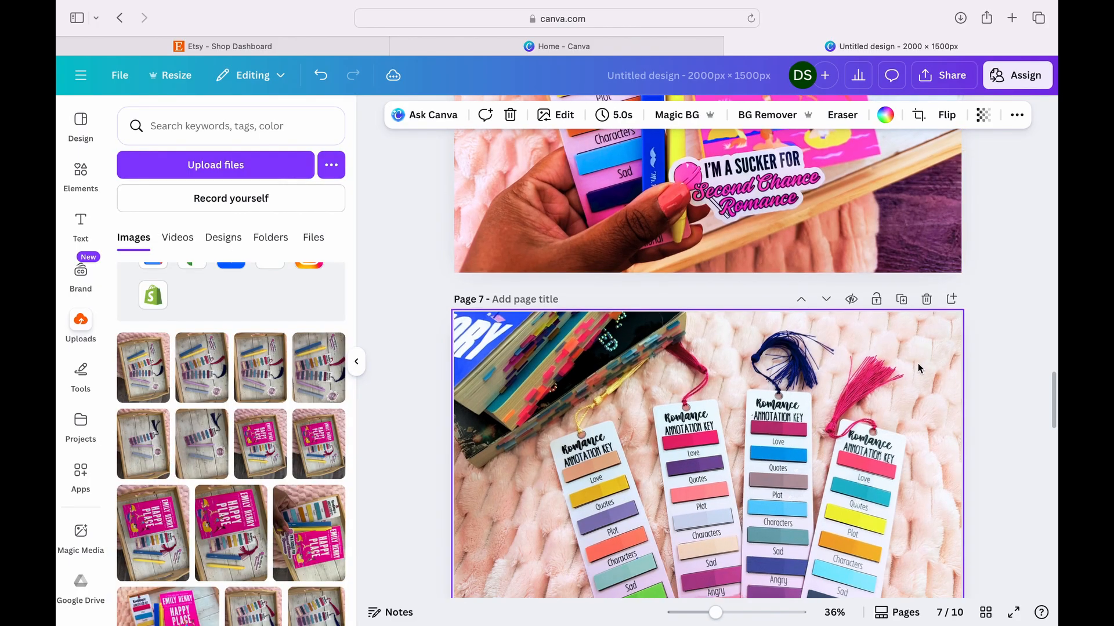
left_click(1016, 114)
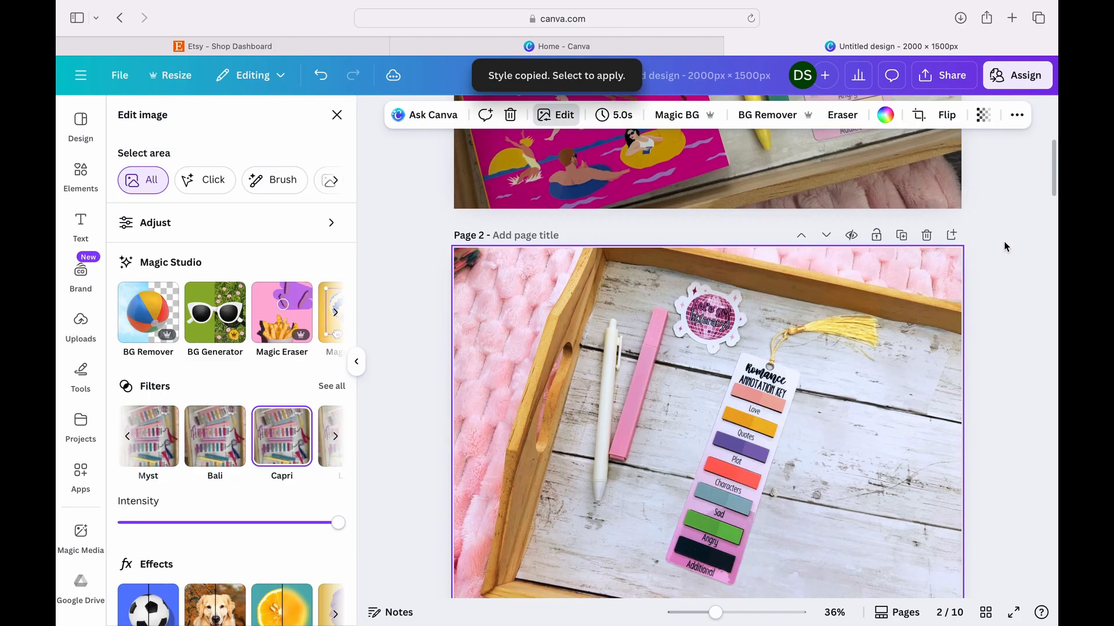
scroll(1004, 241, "up", 6)
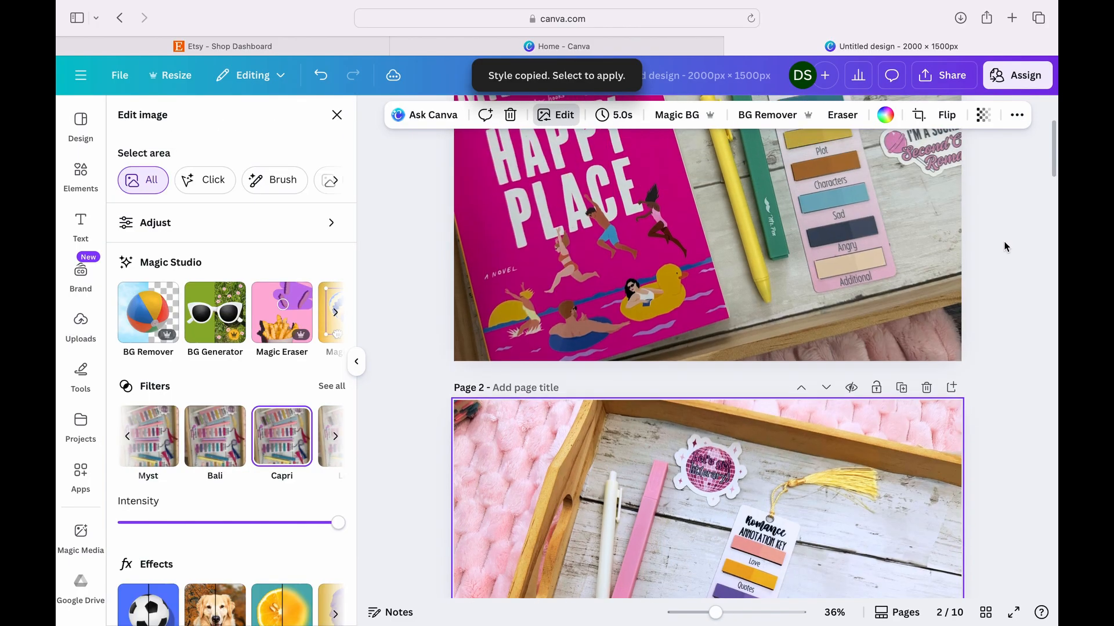
left_click(1017, 115)
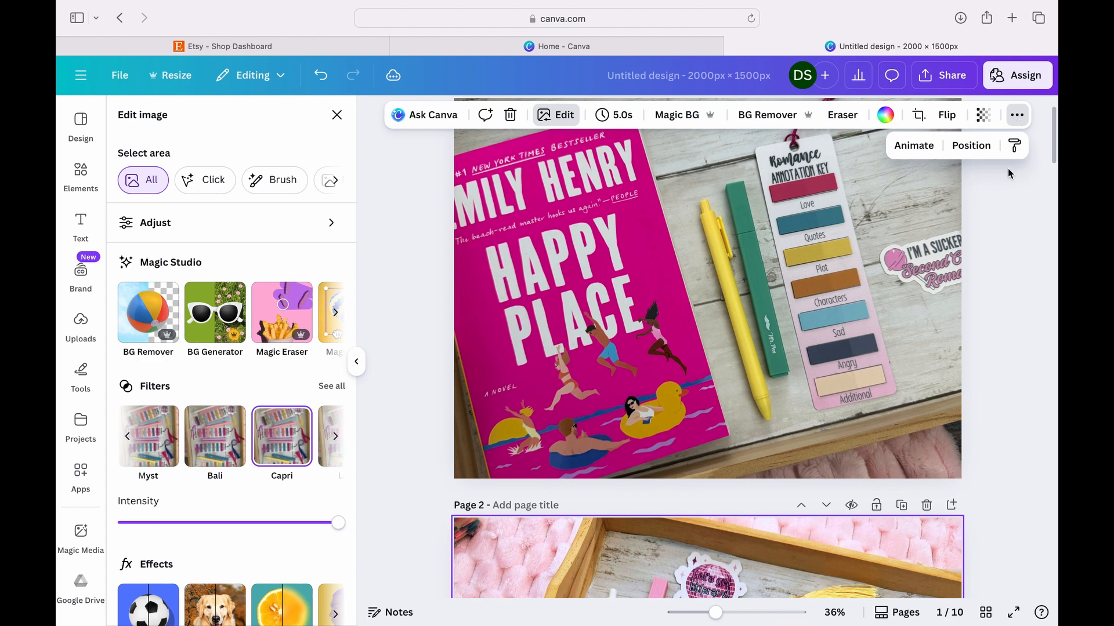
left_click(1016, 148)
left_click(824, 266)
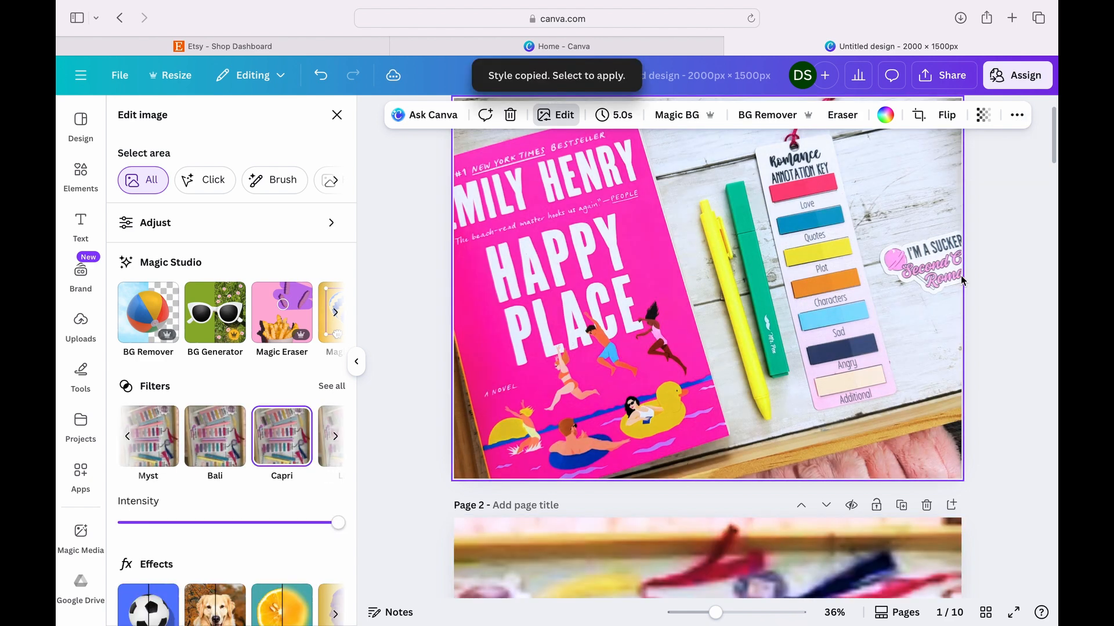
- Review the edited photos across all ten pages for consistent brightness and colour
scroll(1024, 288, "up", 1)
scroll(1024, 288, "down", 4)
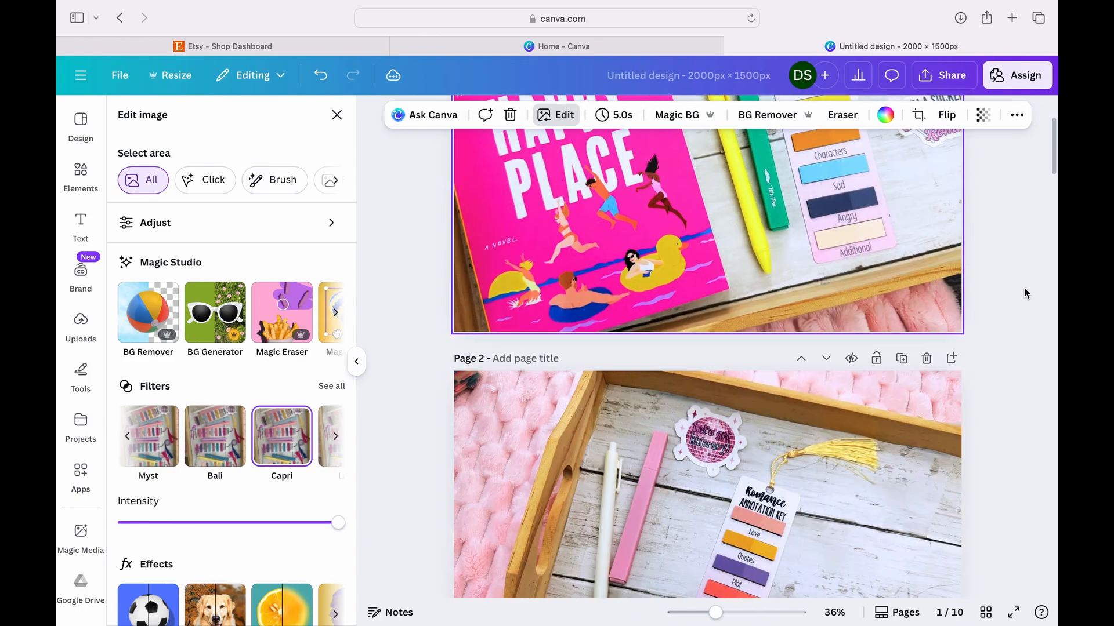
scroll(1024, 288, "down", 10)
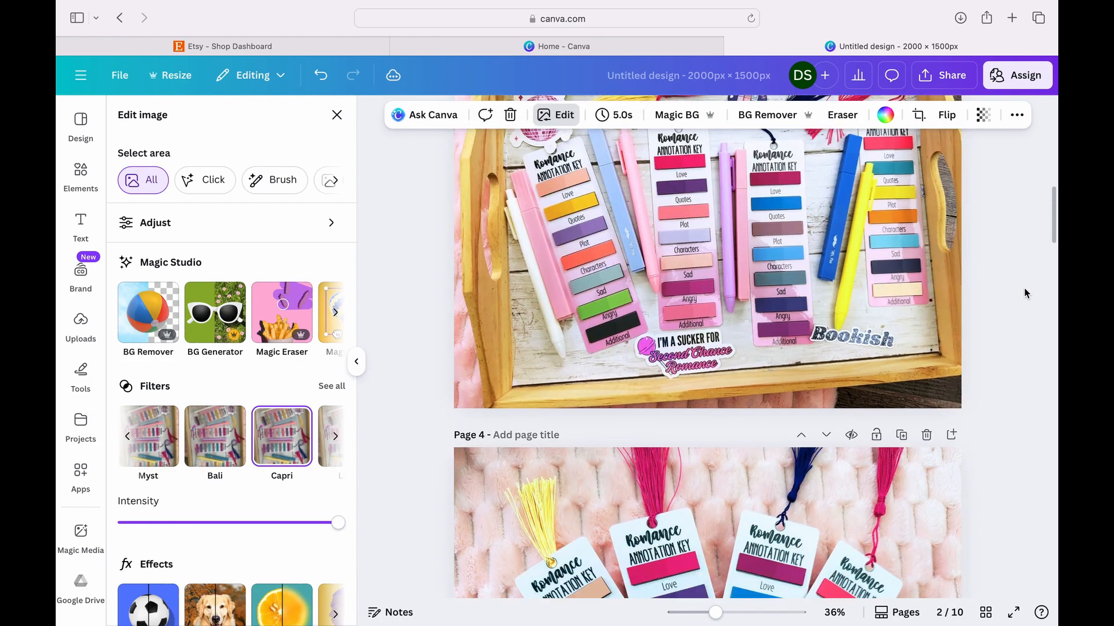
scroll(1024, 288, "up", 1)
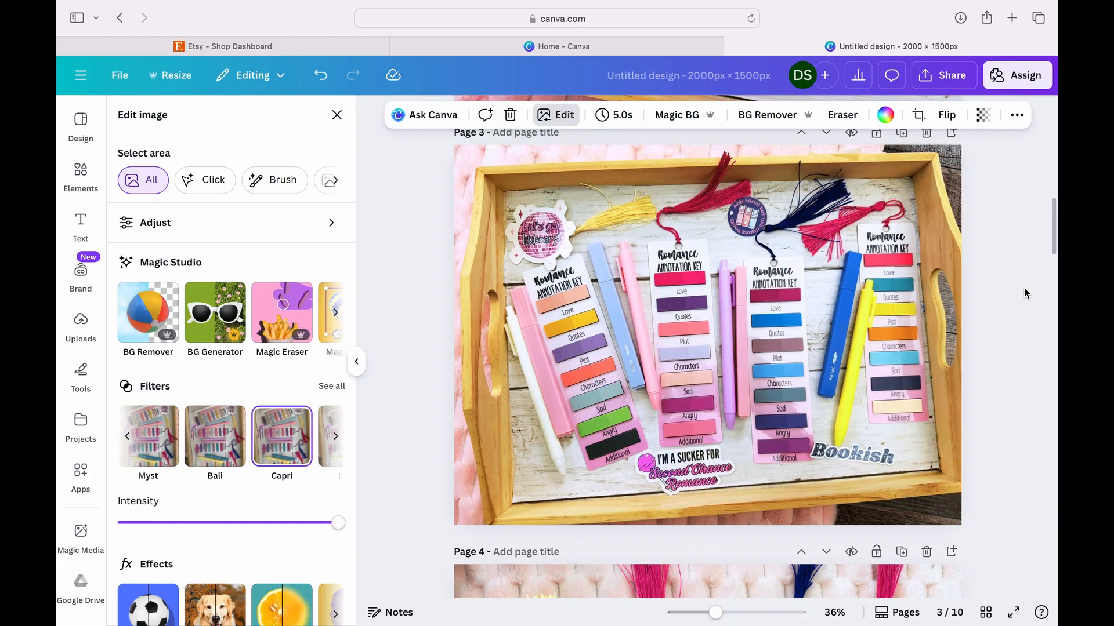
scroll(1024, 288, "down", 3)
scroll(1024, 289, "down", 6)
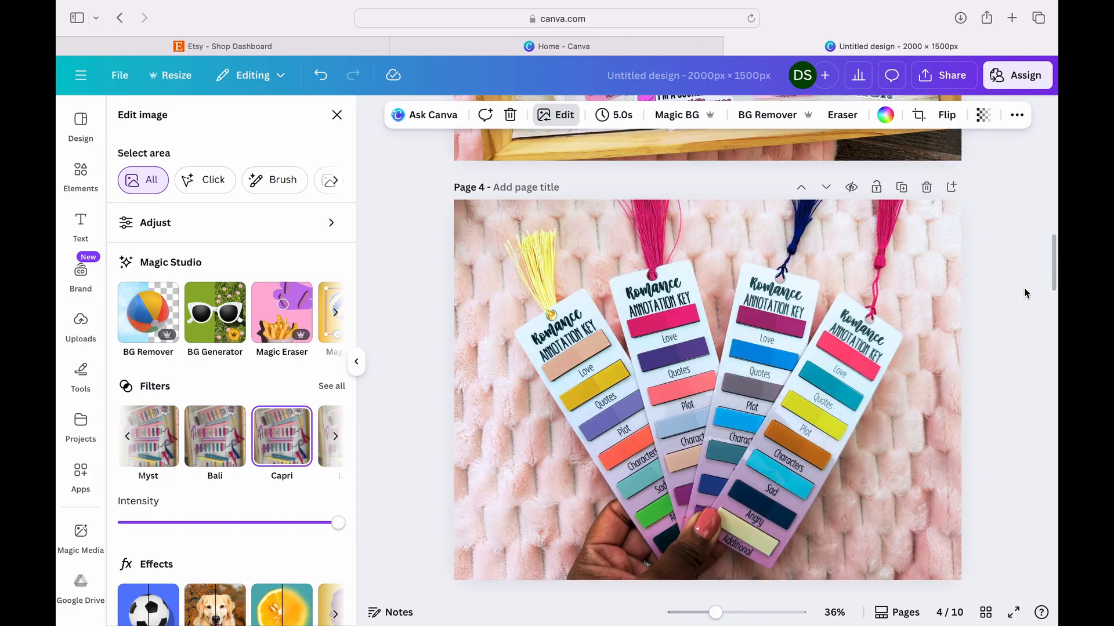
scroll(1024, 293, "up", 1)
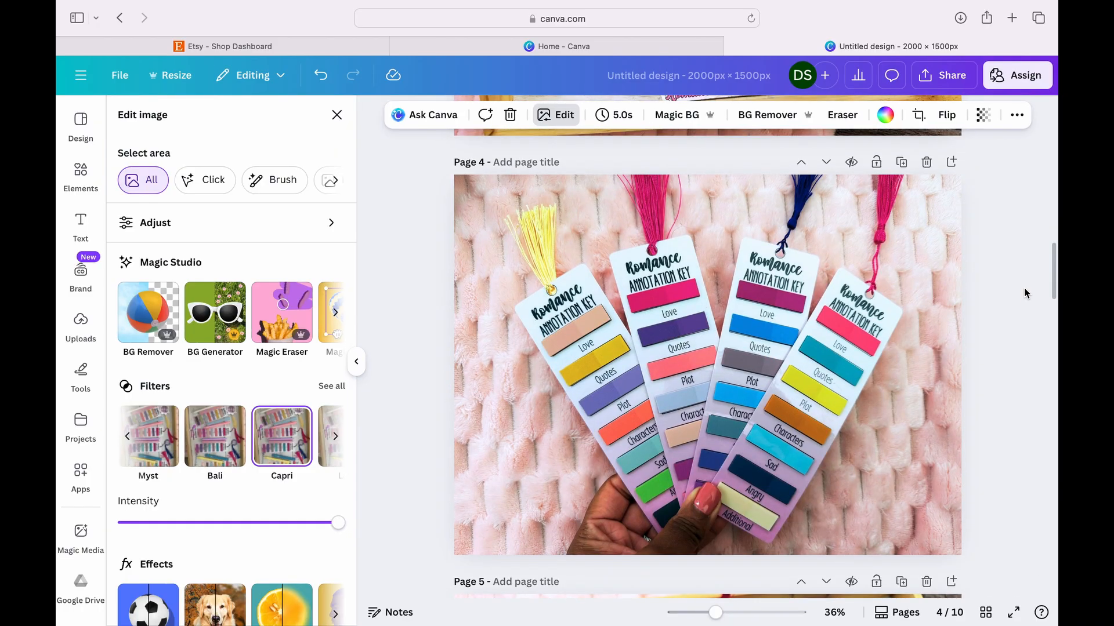
scroll(1024, 293, "up", 8)
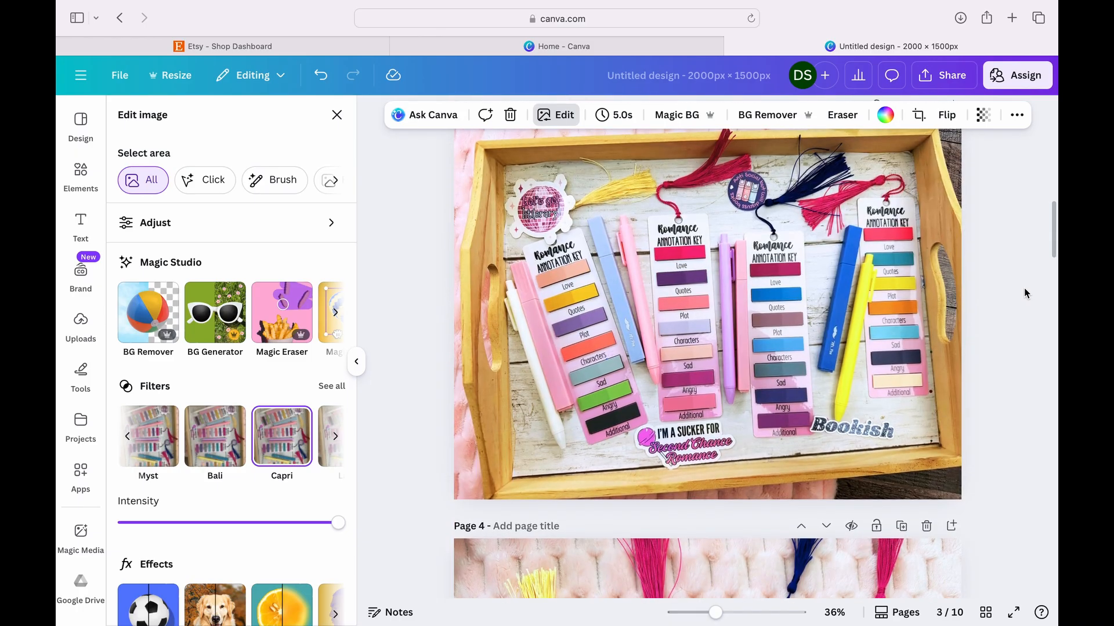
scroll(1024, 293, "down", 15)
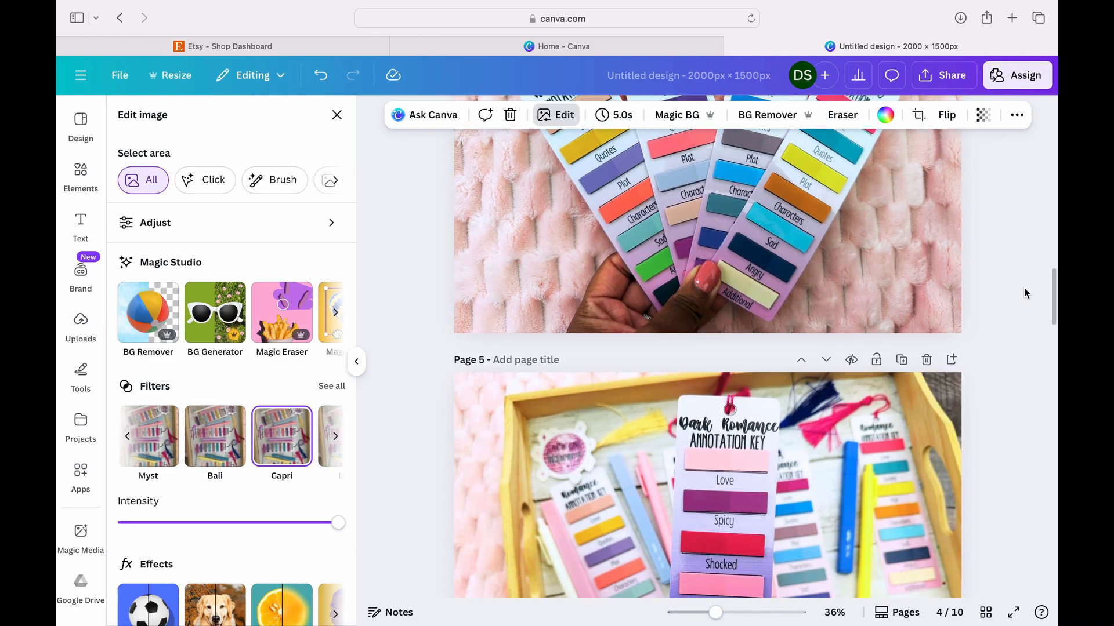
scroll(1025, 288, "down", 20)
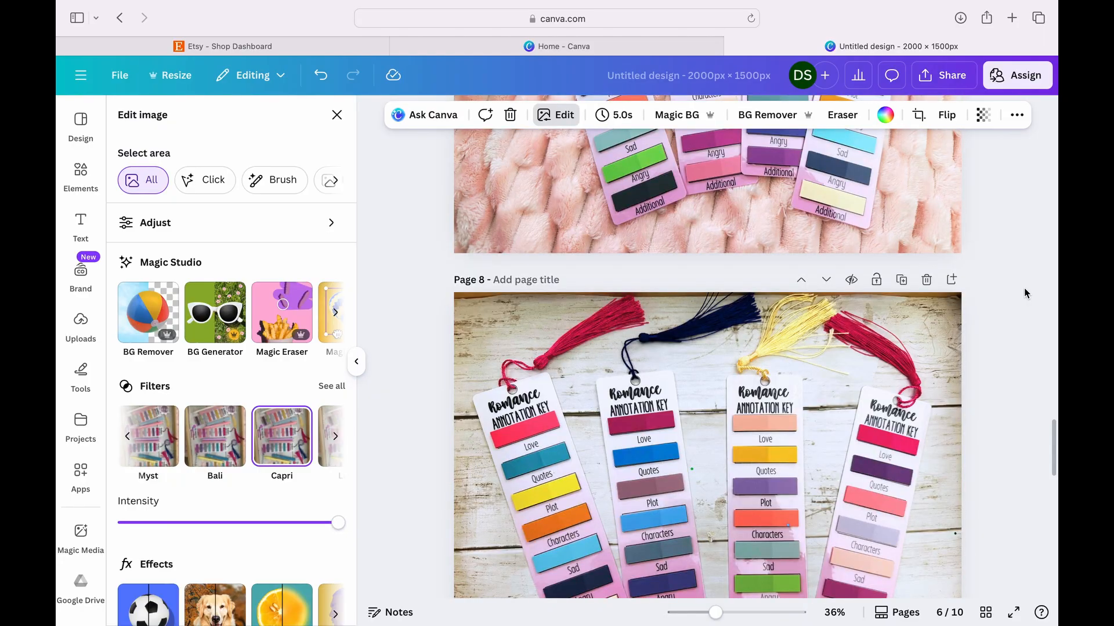
scroll(1024, 288, "down", 14)
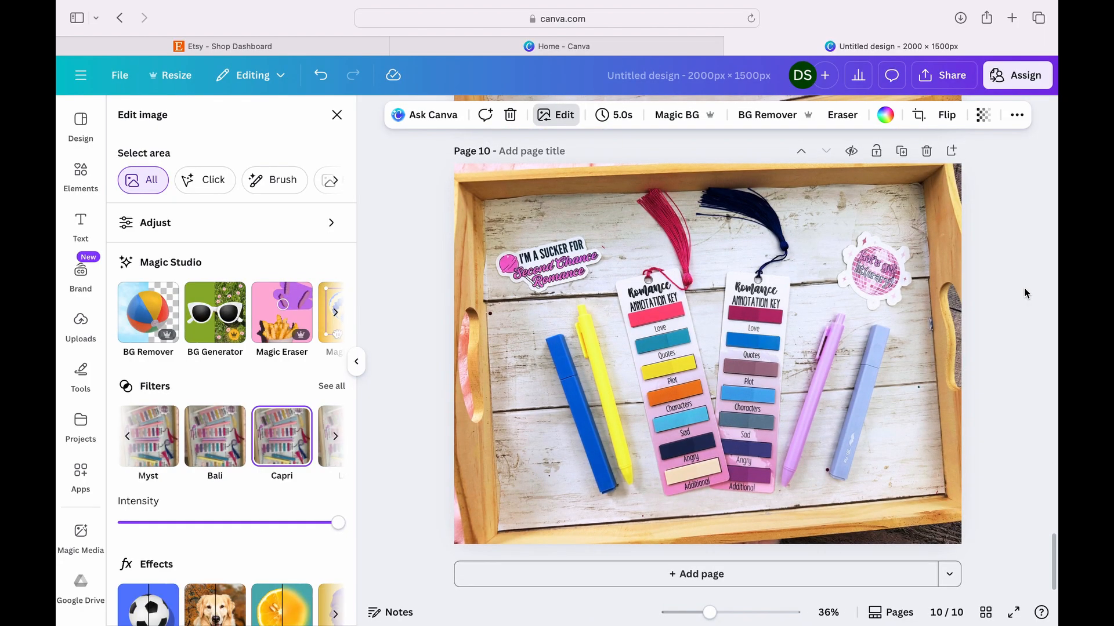
scroll(1024, 288, "up", 14)
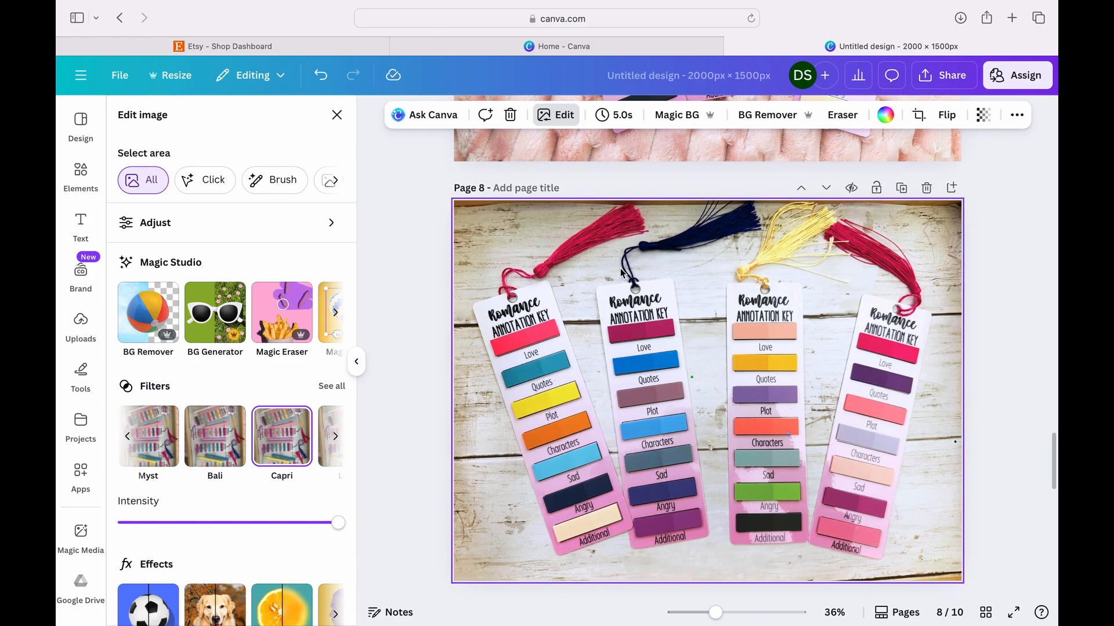
- Reorder the pages, moving the photo of four hand-held annotation keys to page 1 and the Happy Place book photo to page 3
left_click(85, 331)
scroll(264, 497, "down", 10)
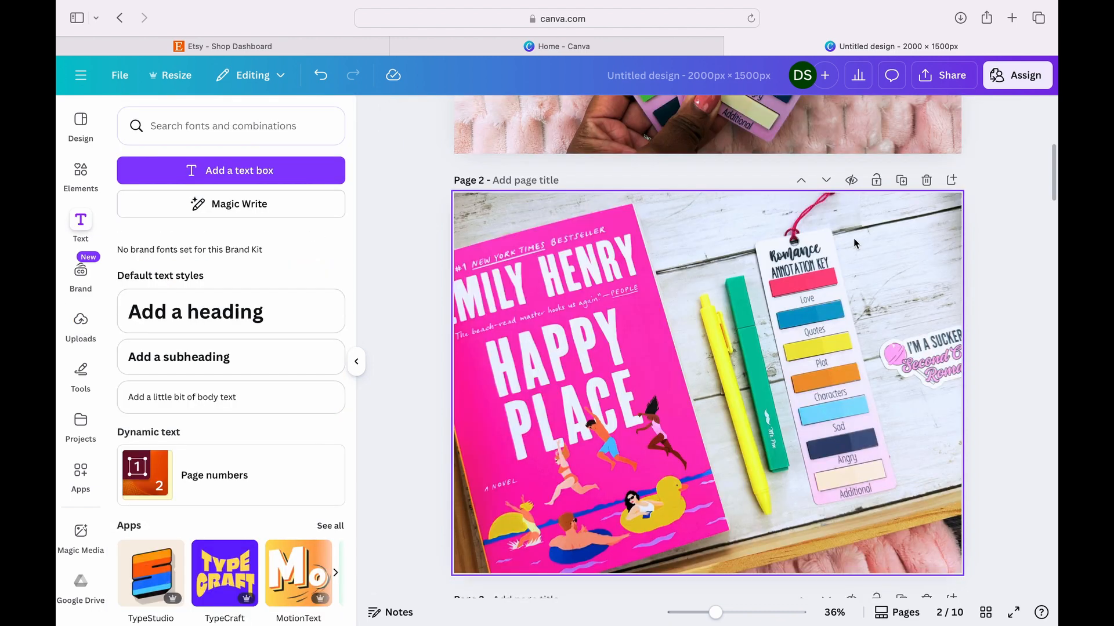
scroll(826, 185, "up", 5)
scroll(826, 185, "down", 5)
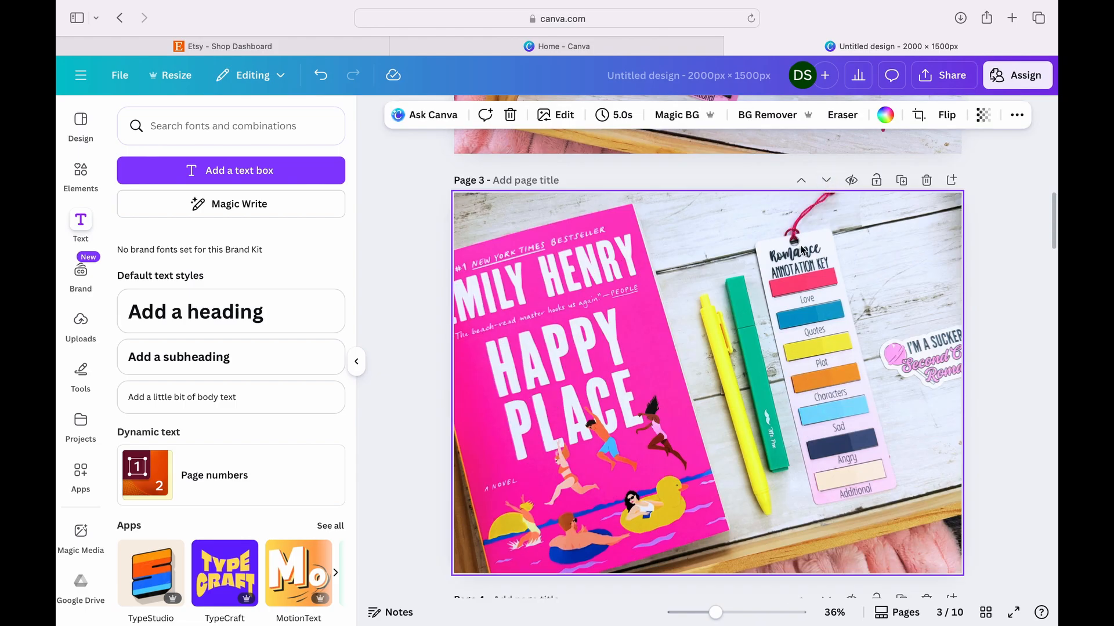
scroll(800, 245, "up", 5)
scroll(801, 246, "up", 3)
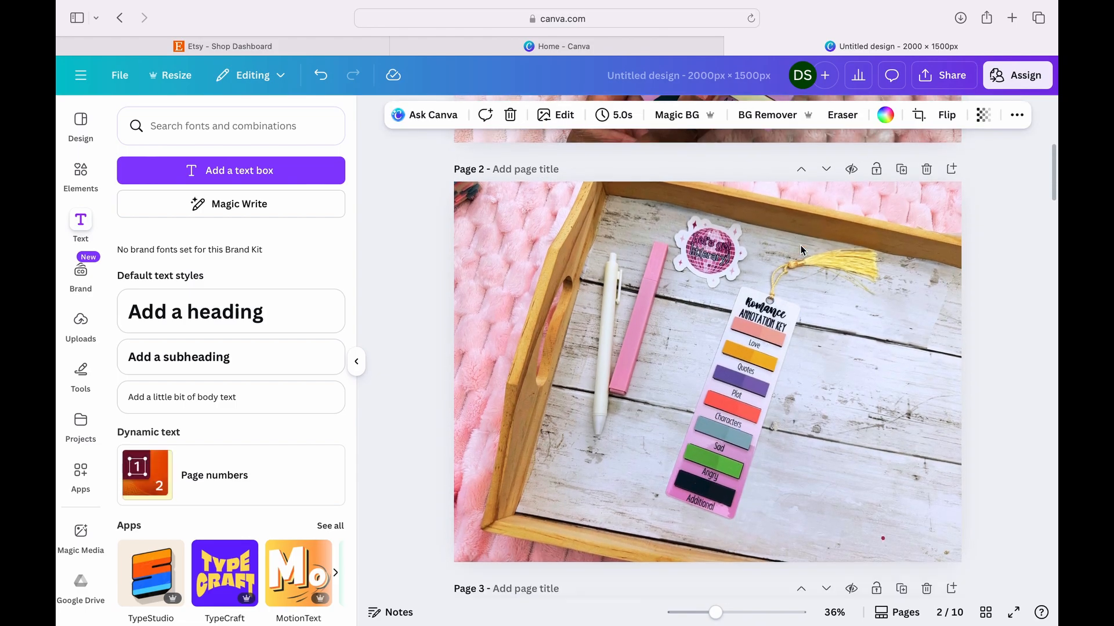
- Add a text box reading "Kit comes with" to page 2 and set its font to Impact
left_click(324, 174)
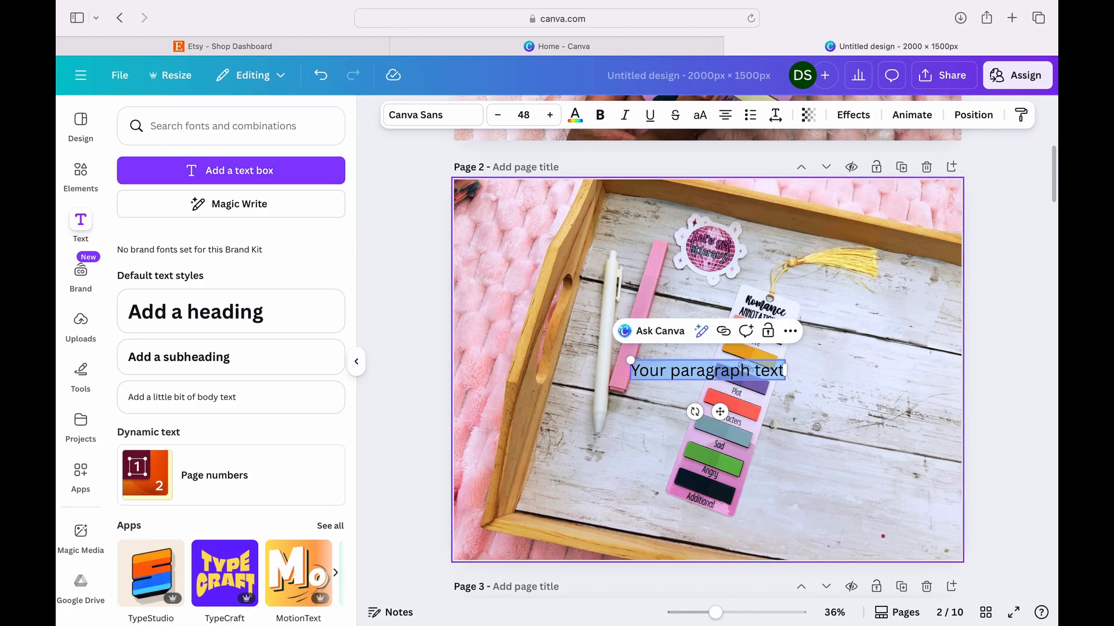
type("Kit comes with")
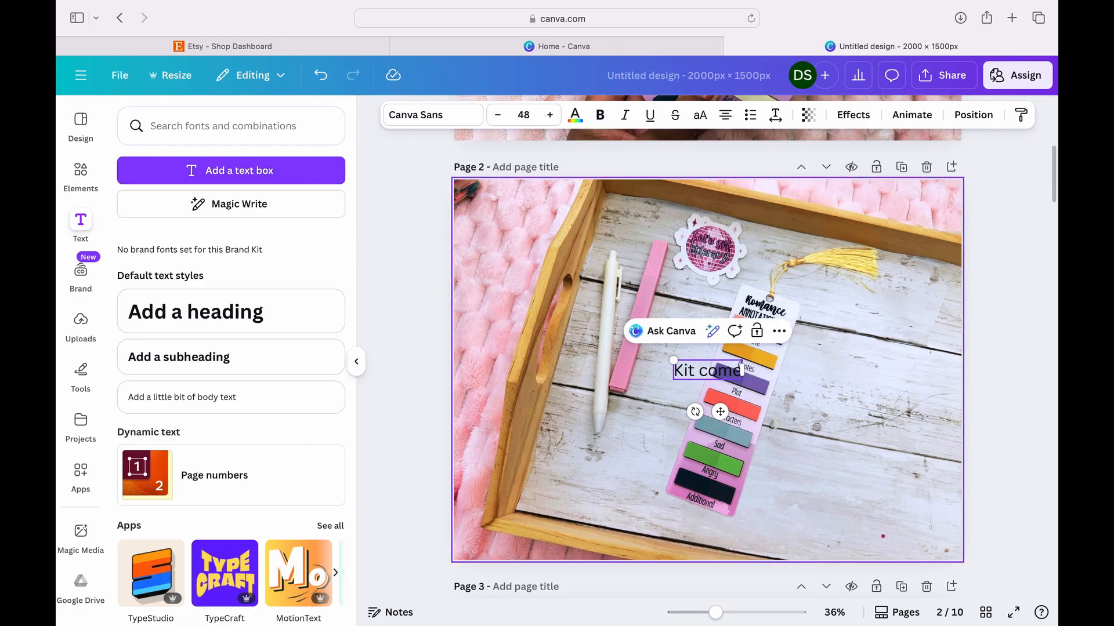
triple_click(736, 371)
left_click(469, 116)
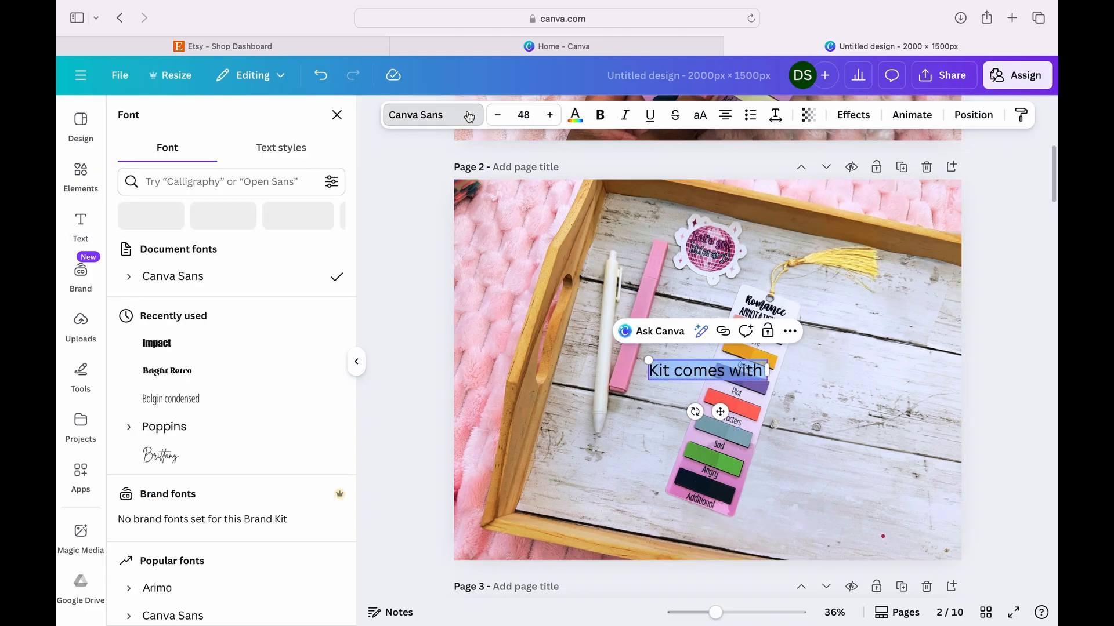
left_click(221, 371)
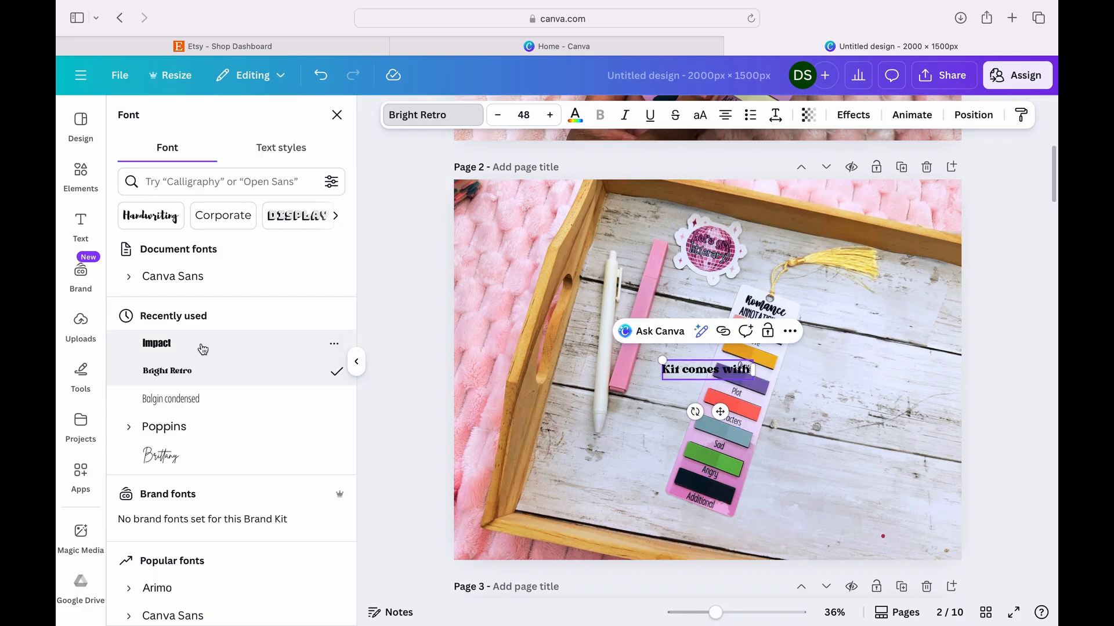
left_click(202, 347)
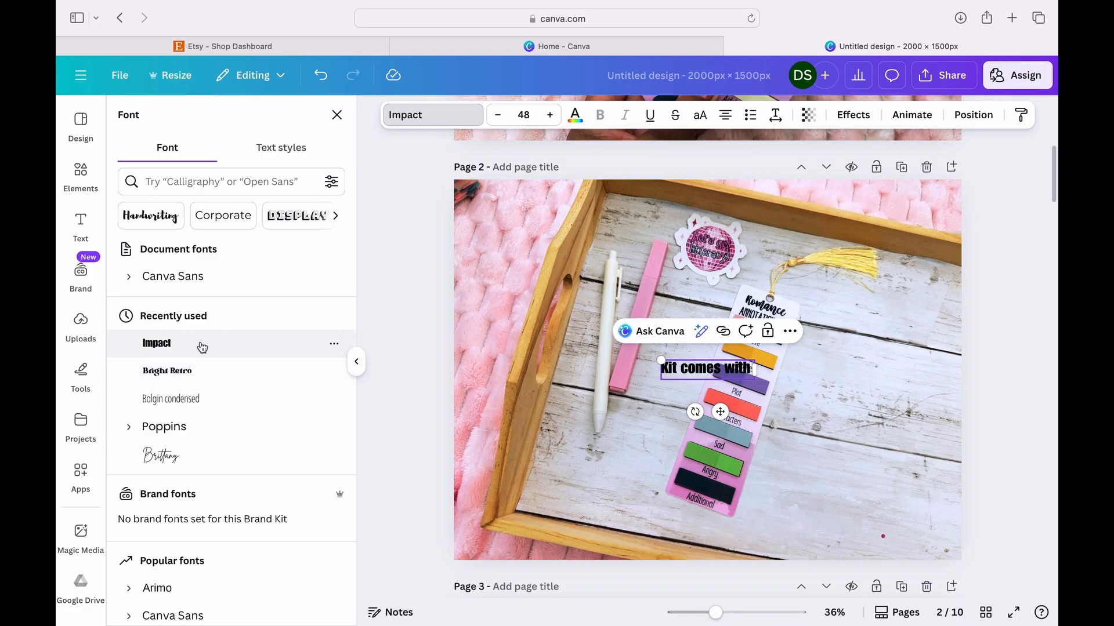
- Complete the page 2 text as "Kit comes with :" followed by the lines Bookmark with tabs, Pen, Highlighter and Sticker
left_click(753, 369)
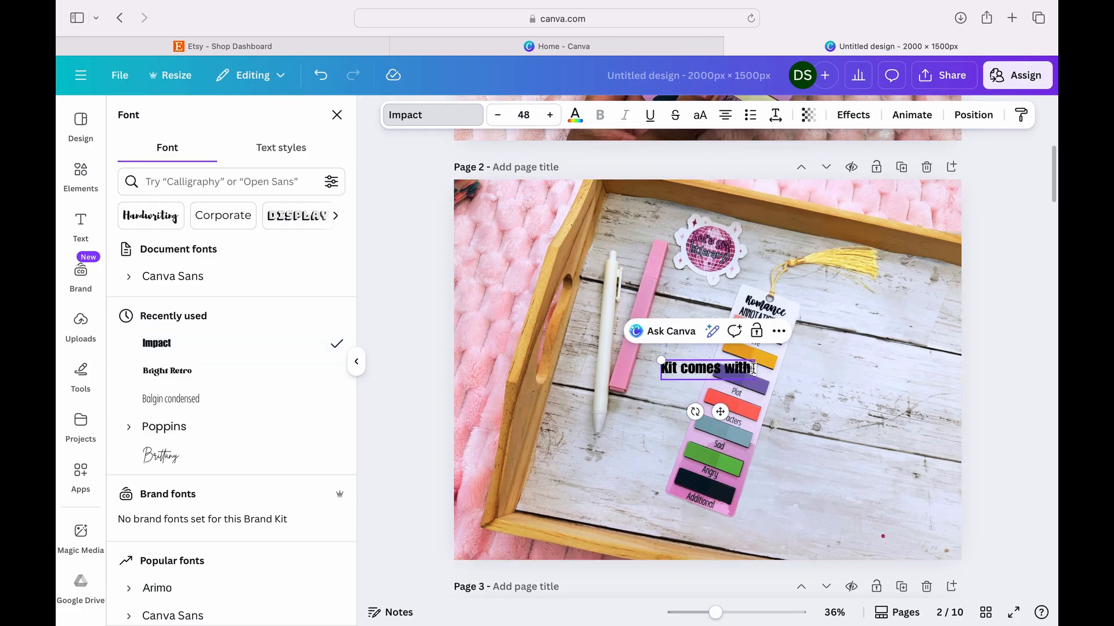
key("Return")
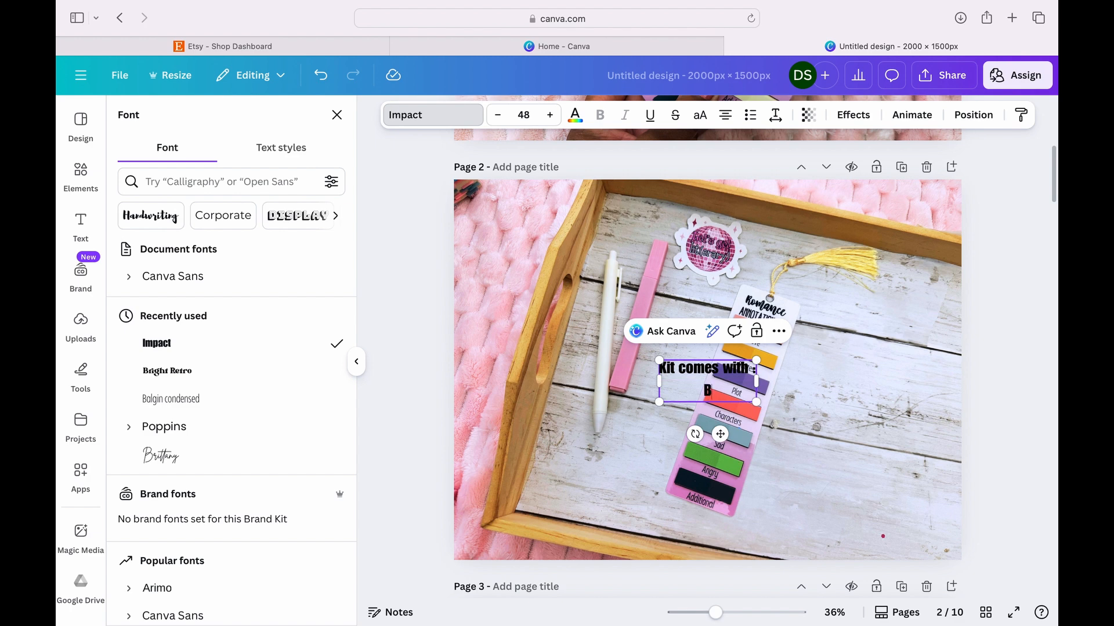
type("Bookms")
key("BackSpace")
type("ark with tabs")
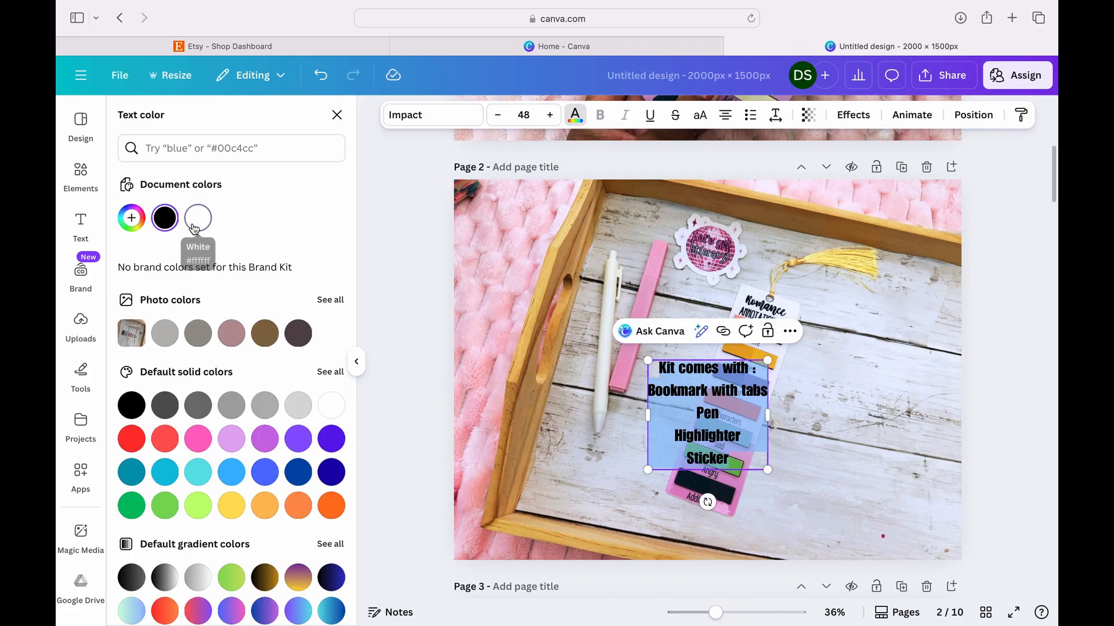
- Color the kit contents text white and apply an Outline effect in black
left_click(198, 218)
left_click(864, 118)
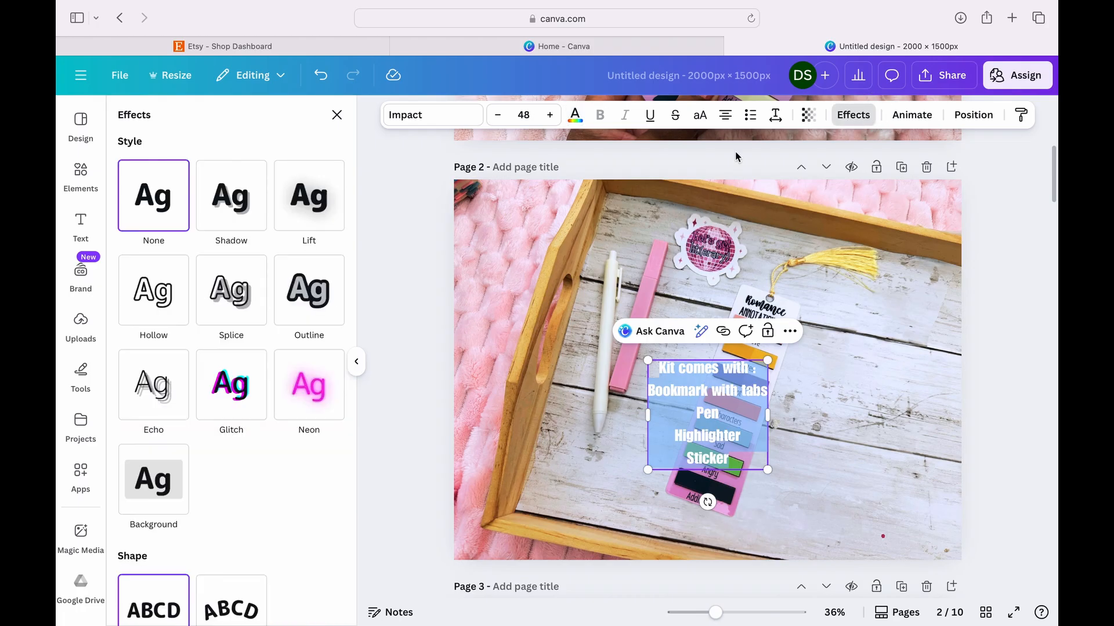
left_click(309, 288)
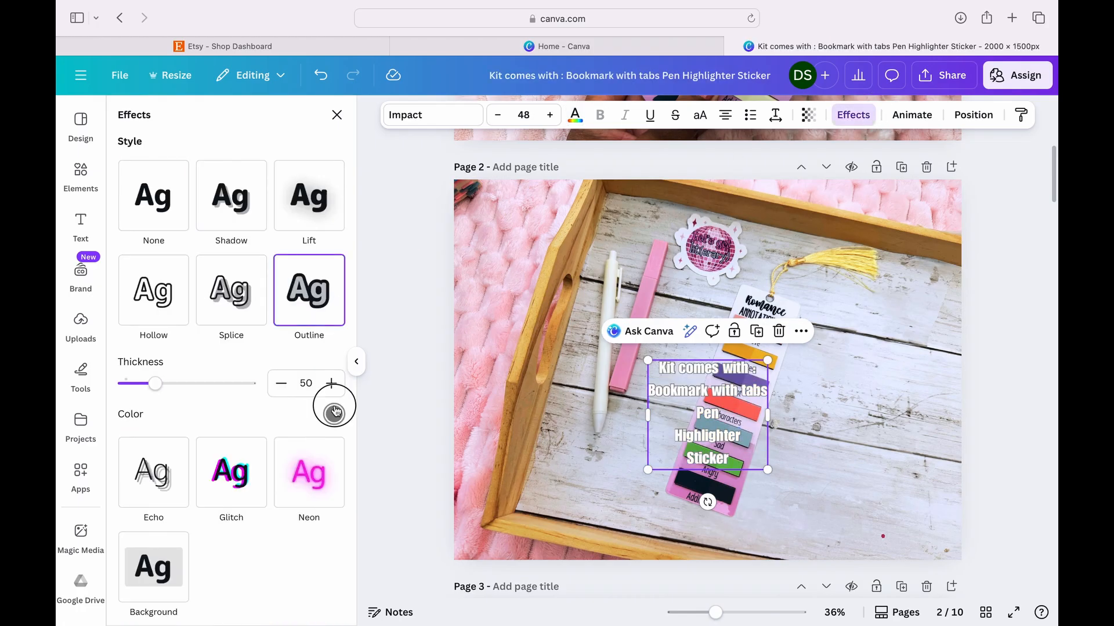
left_click(334, 413)
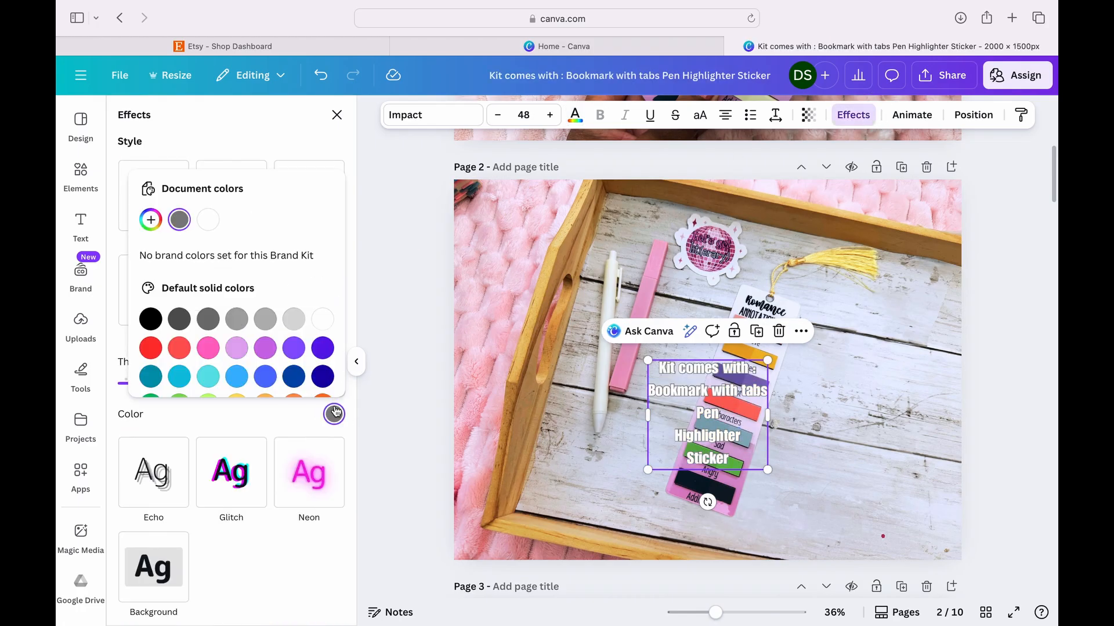
left_click(150, 319)
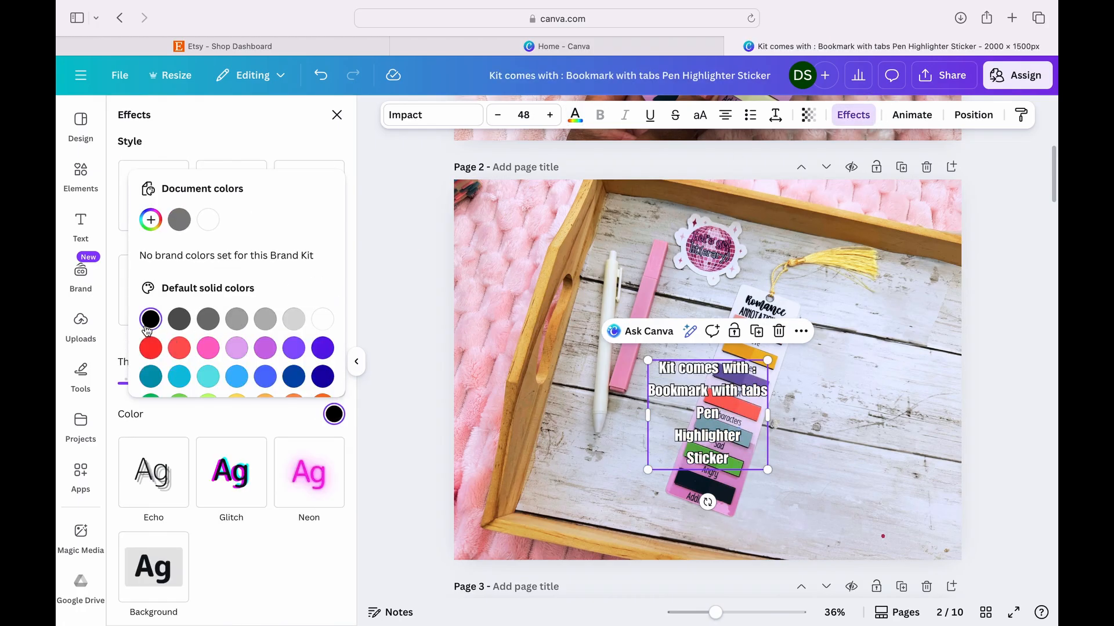
- Move the kit contents text onto the wood to the right of the annotation key and enlarge it to size 56.7
left_click(897, 251)
left_click_drag(734, 444, 910, 344)
left_click_drag(823, 377, 828, 430)
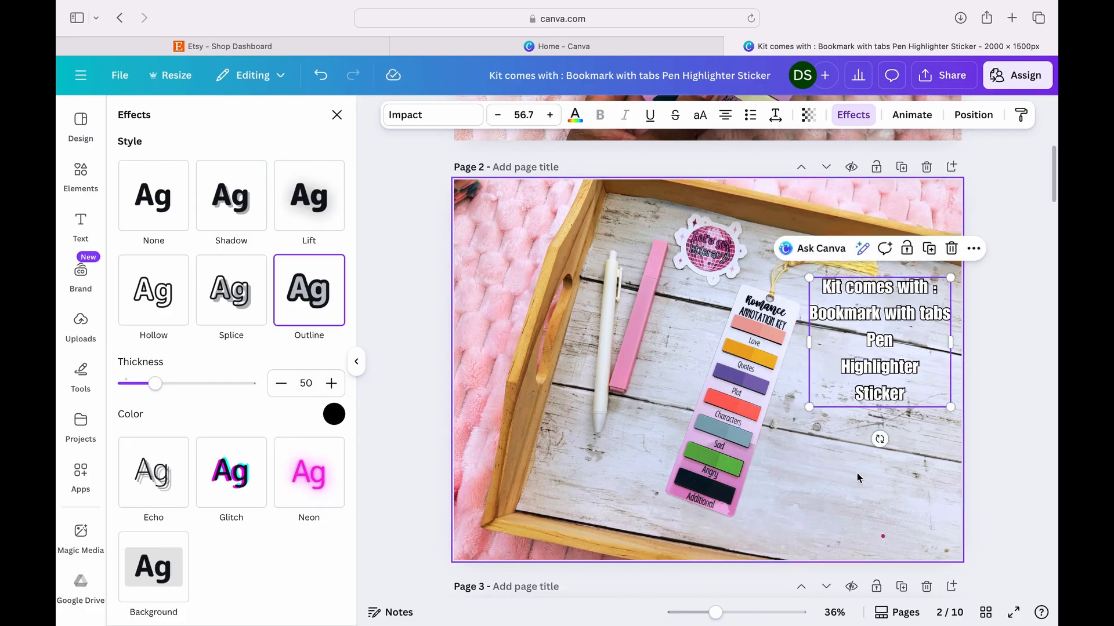
- Shift the kit contents text higher on page 2 and place a duplicate of it directly beneath
left_click(876, 434)
left_click_drag(886, 390, 866, 488)
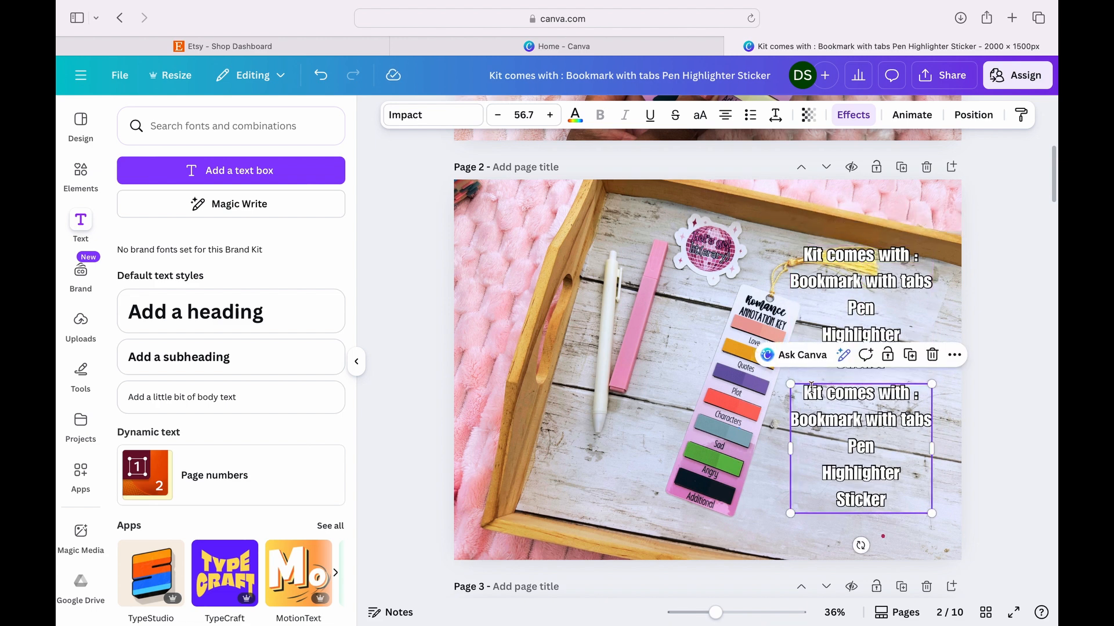
left_click(807, 260)
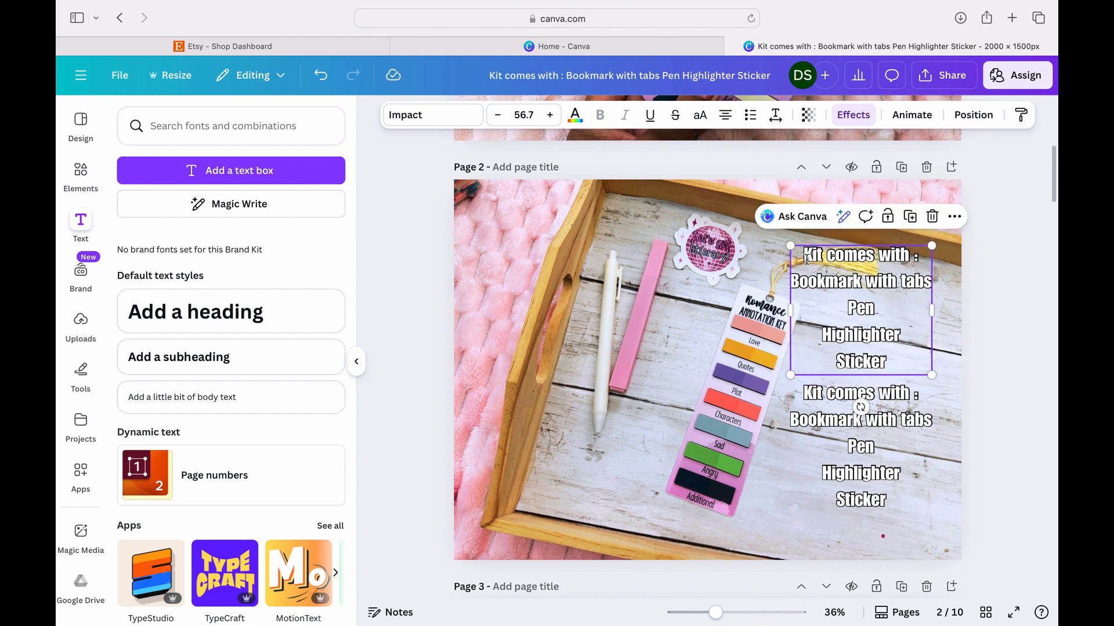
- Replace the duplicated text on page 2 with "Choose “Bookmark” for just the bookmark and tabs."
left_click(814, 393)
left_click(813, 393)
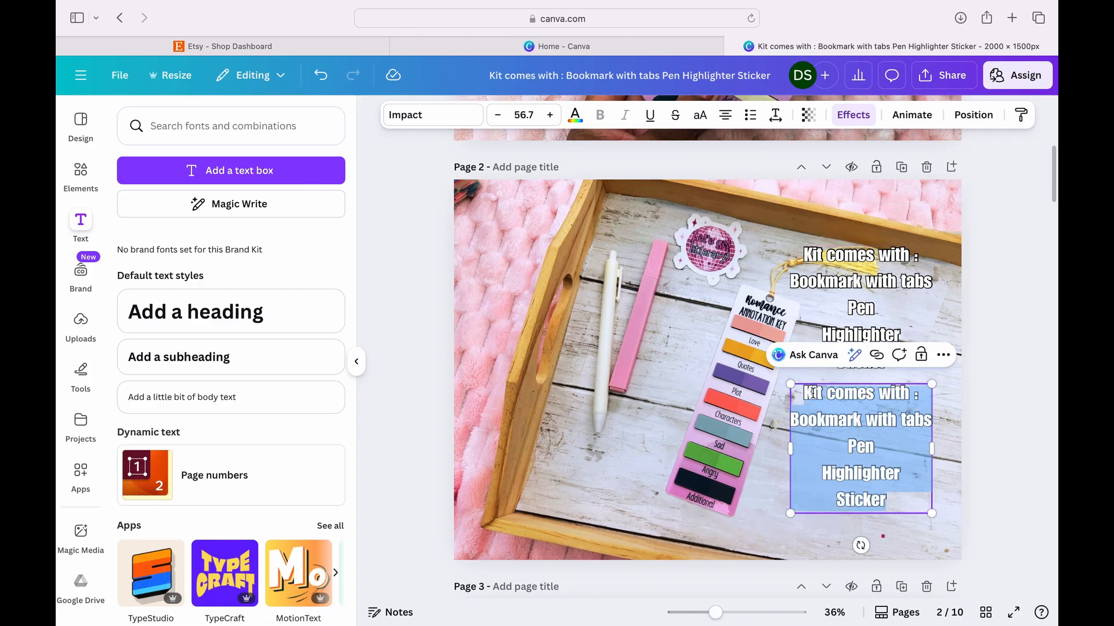
type("Choose")
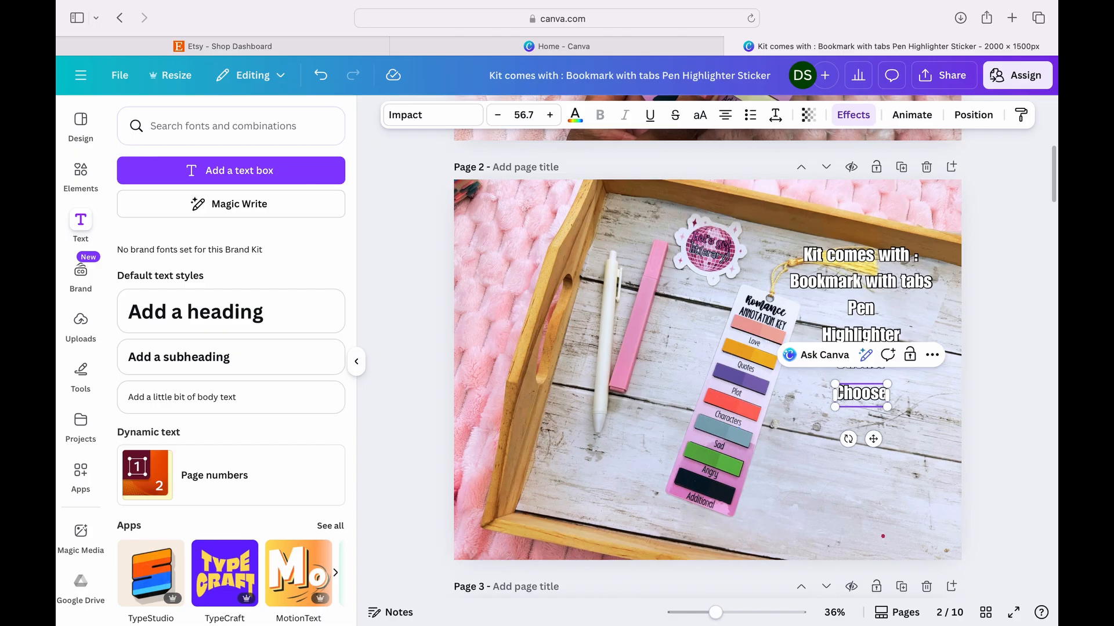
type(" “Bookmark")
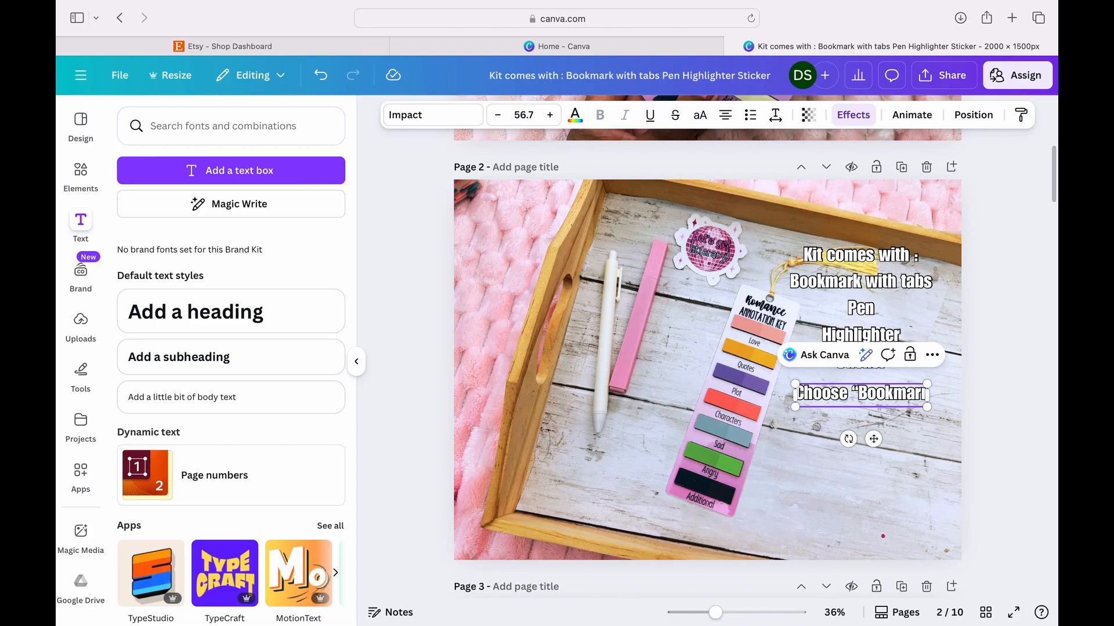
type("”")
key("Return")
type("for just the")
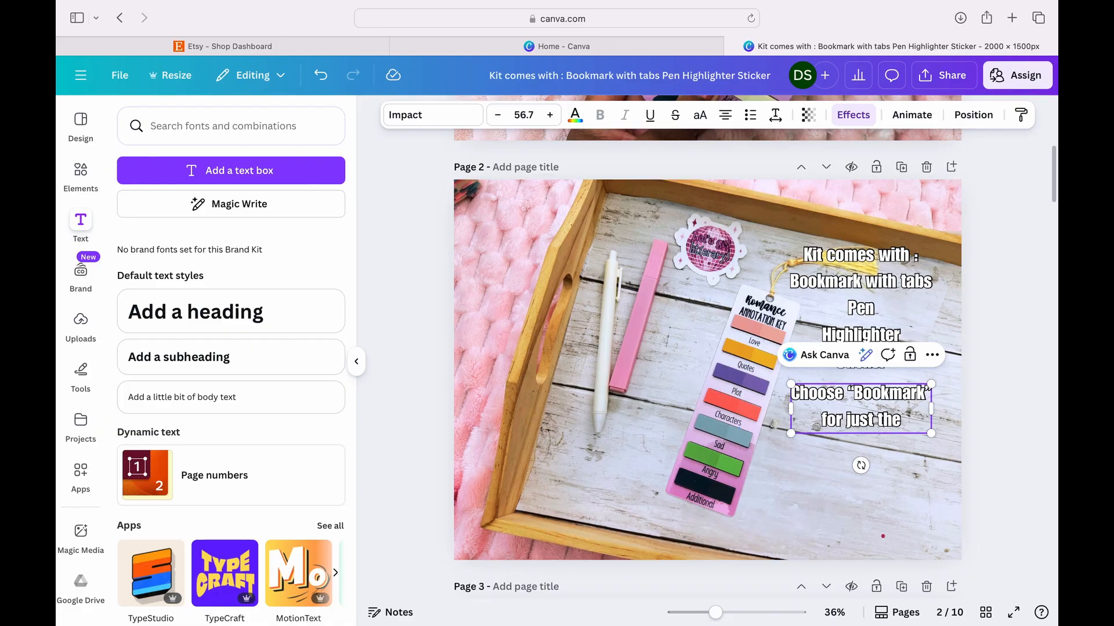
type(" bookmark")
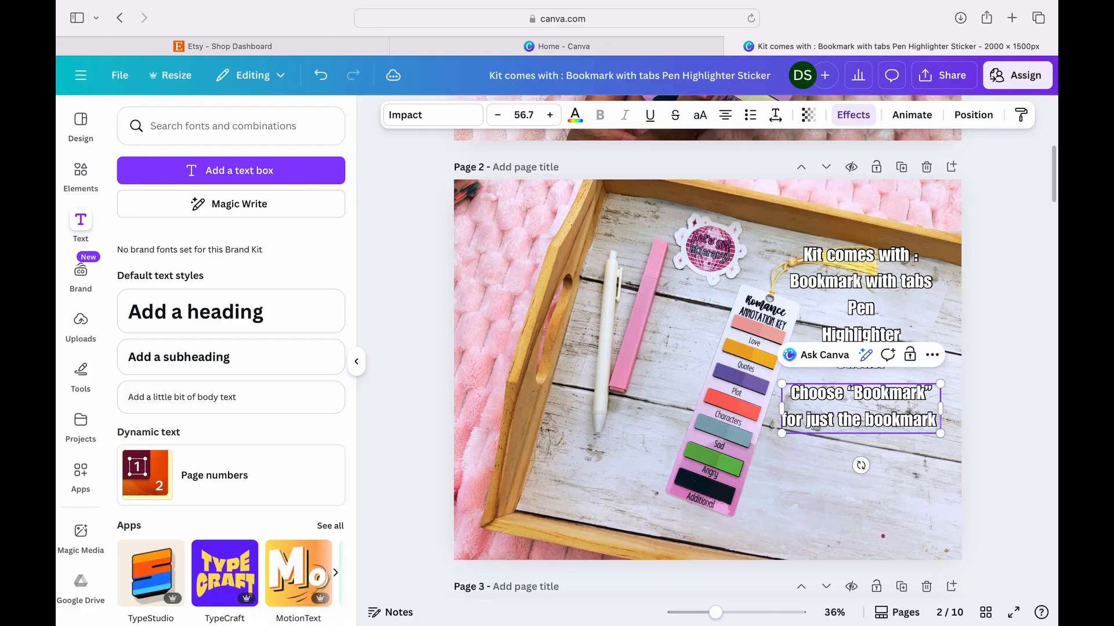
type(" and tabs")
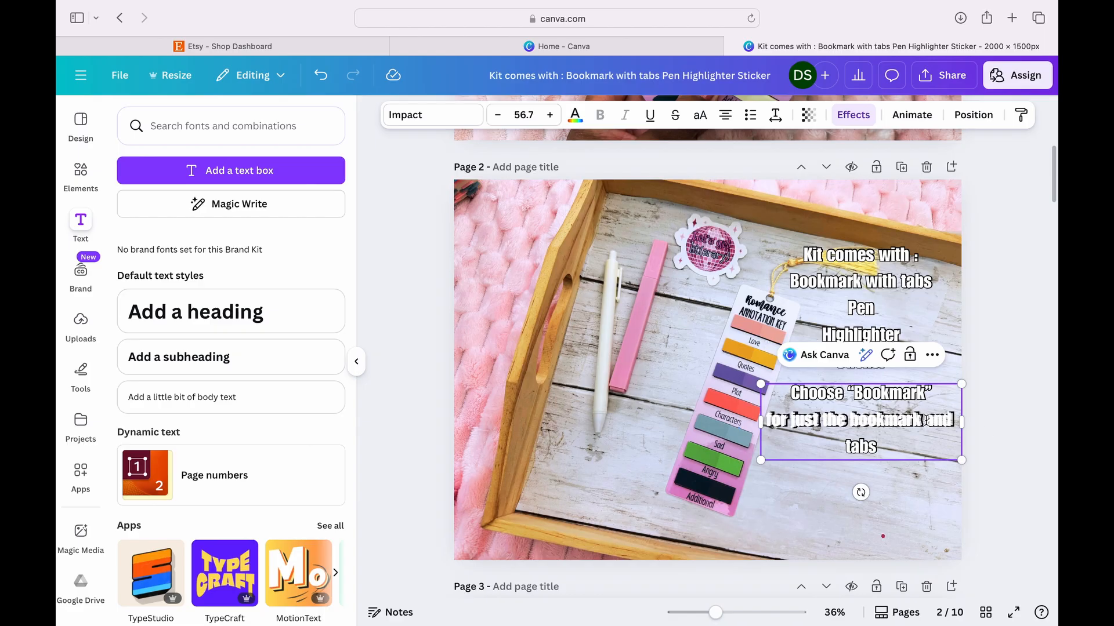
key("Return")
type(".")
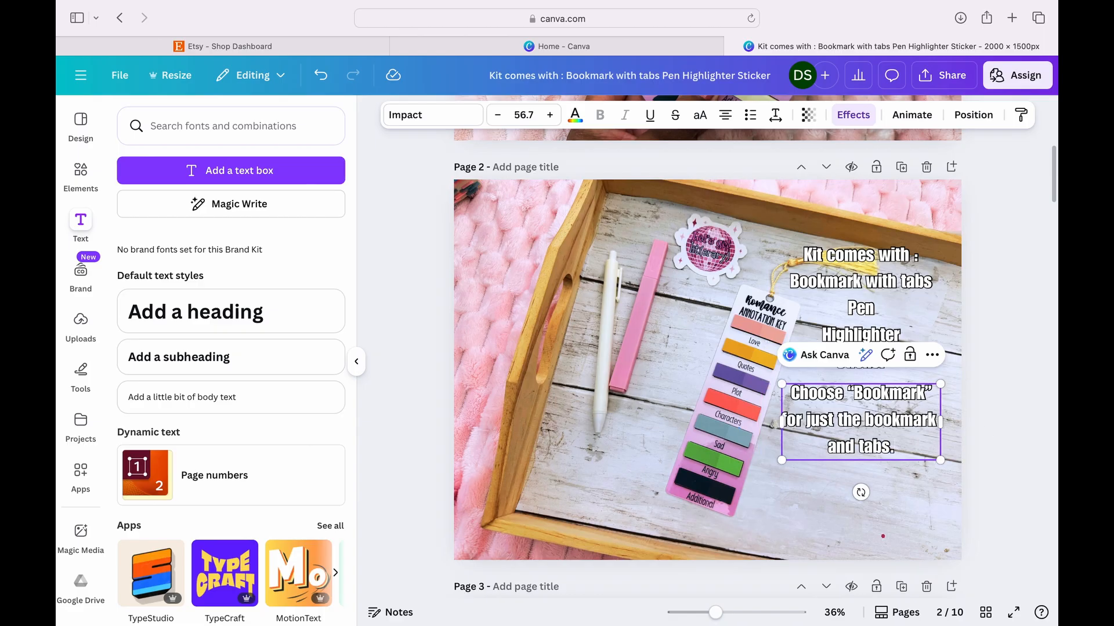
left_click(1004, 408)
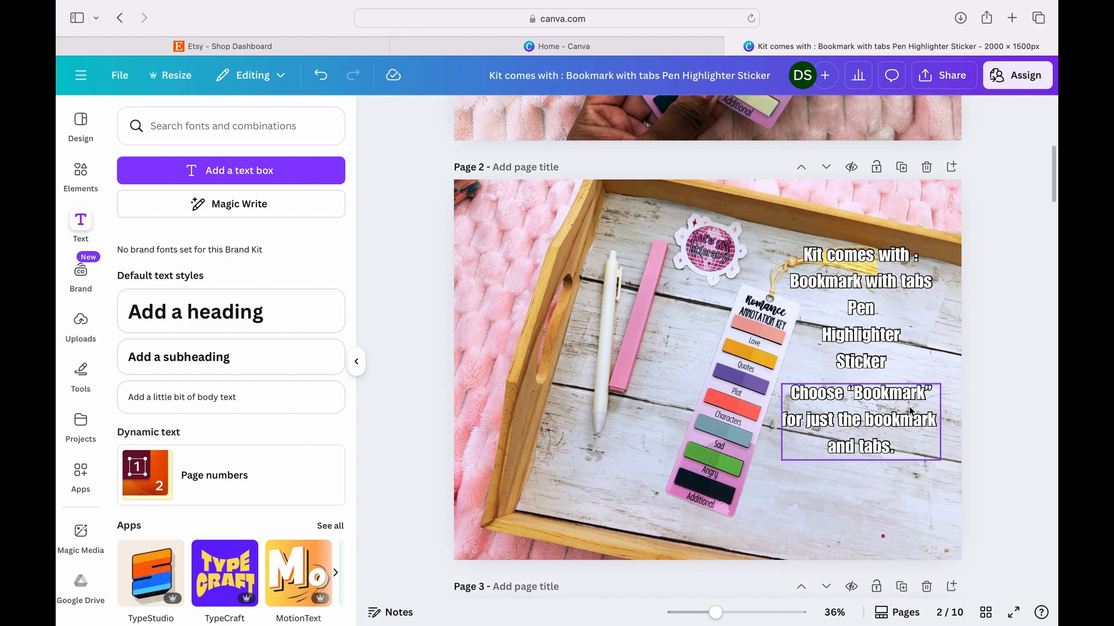
- Copy the "Choose “Bookmark”" text box from page 2 onto the tray photo on page 4
scroll(910, 410, "down", 15)
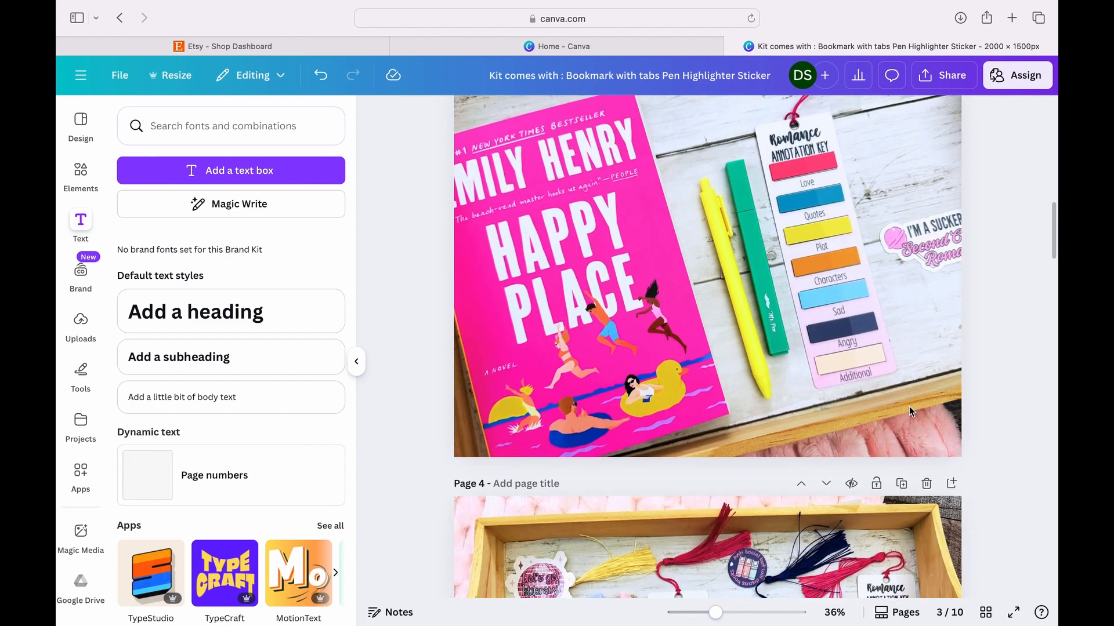
scroll(910, 409, "down", 4)
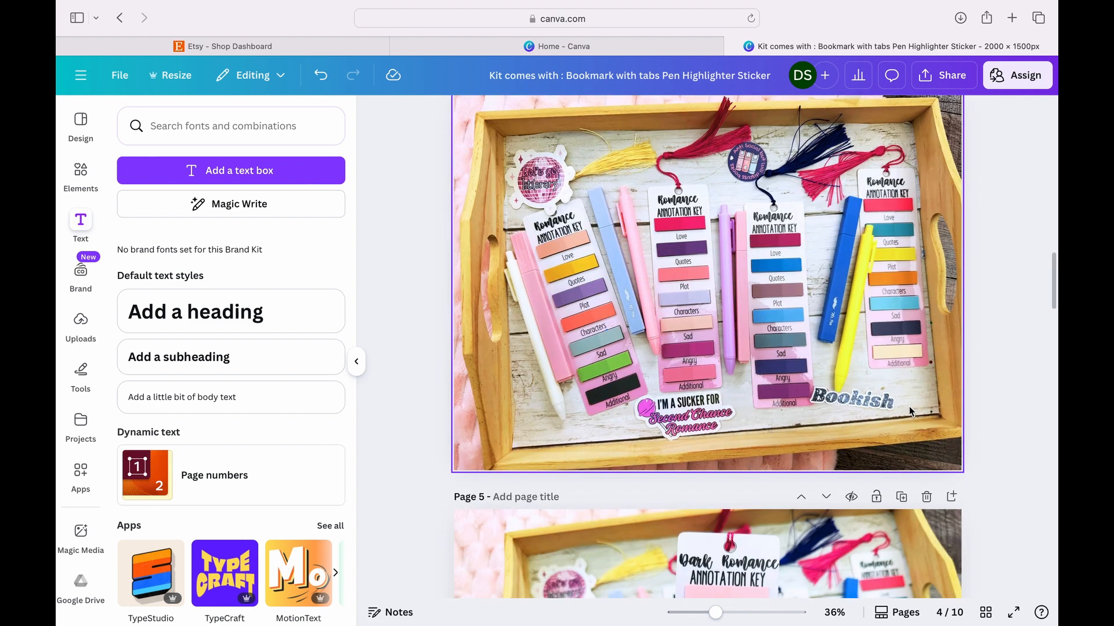
scroll(910, 410, "up", 6)
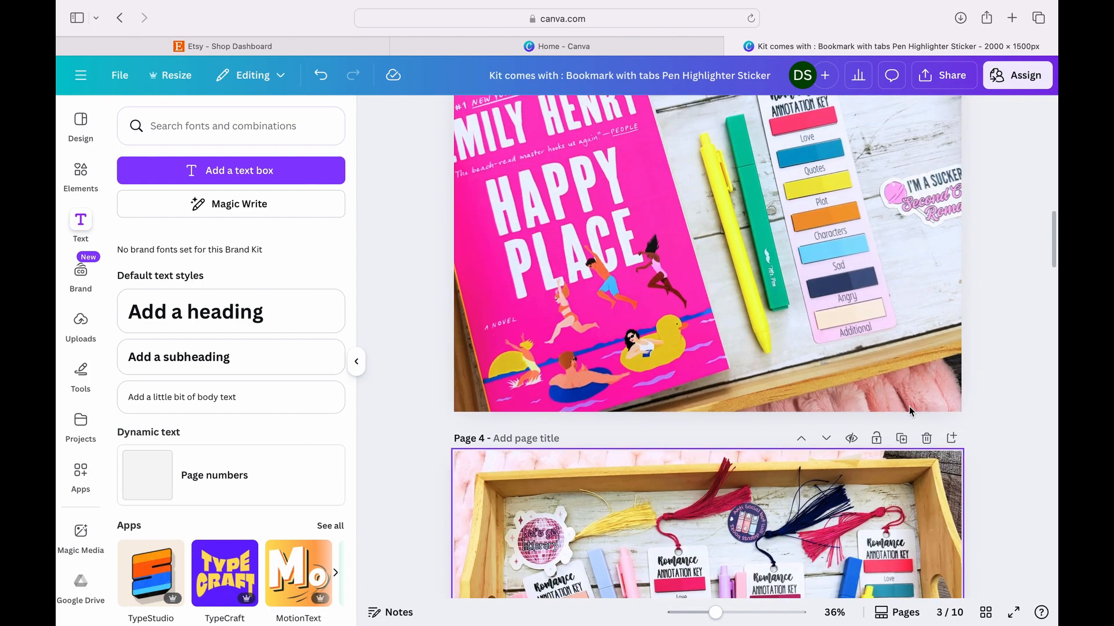
scroll(909, 409, "up", 7)
left_click(881, 346)
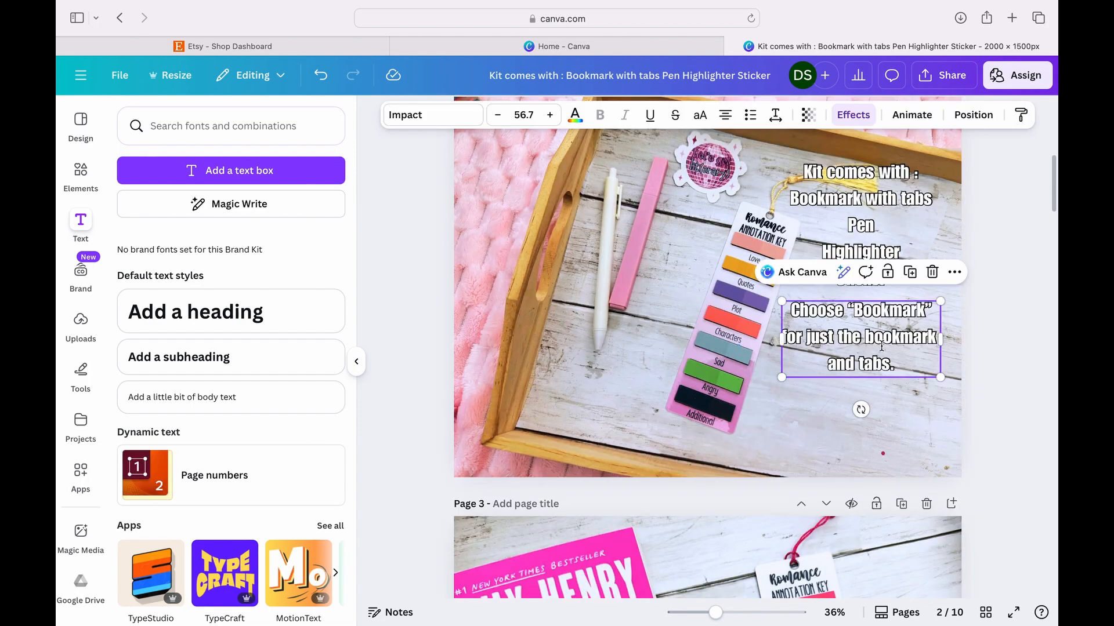
scroll(881, 347, "down", 18)
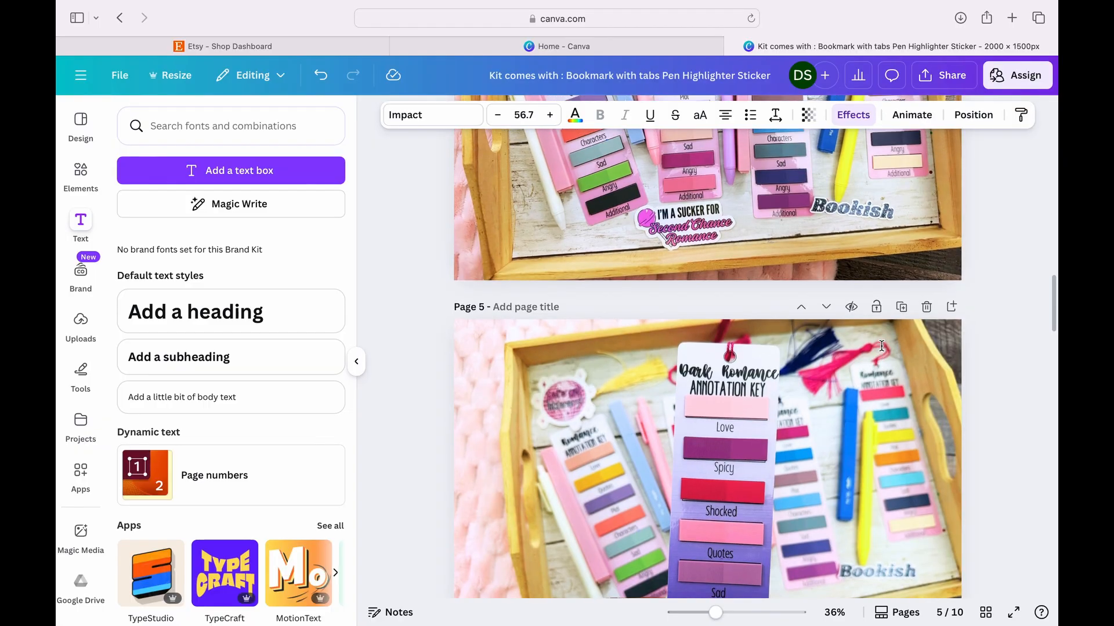
scroll(881, 347, "up", 5)
left_click(855, 340)
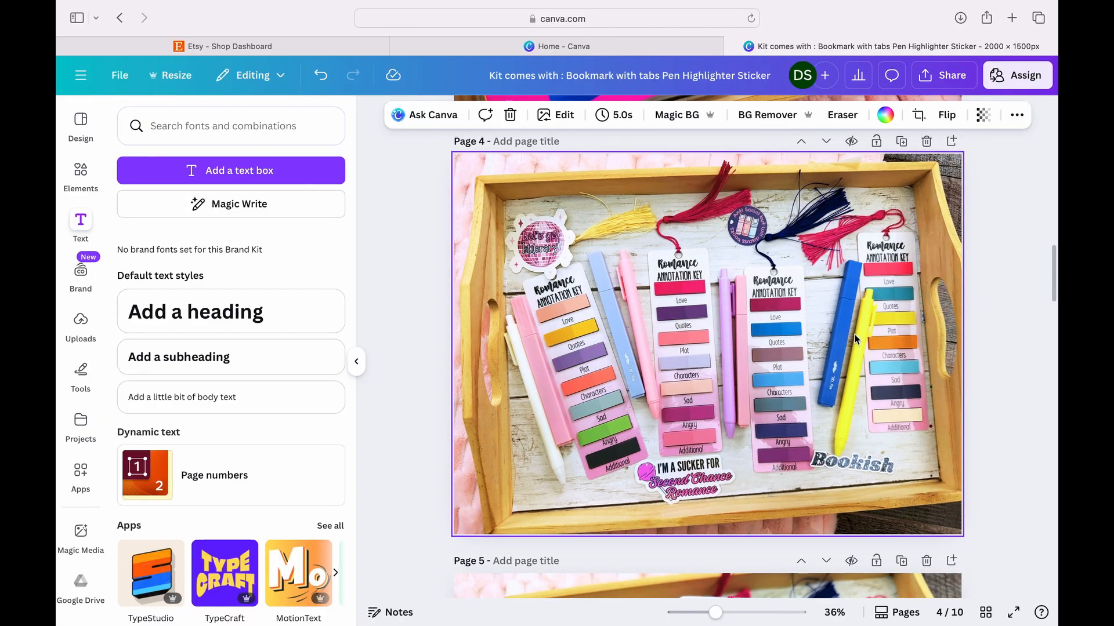
key("ctrl+v")
- Replace the pasted text on page 4 with "Choose colors from a drop down menu or customize your tabs using the personaliaztion menu."
triple_click(863, 404)
left_click(863, 405)
left_click_drag(883, 414, 803, 368)
type("Choose colors from a drop down menu or customize your tabs using the personaliaztion meni")
key("BackSpace")
type("u.")
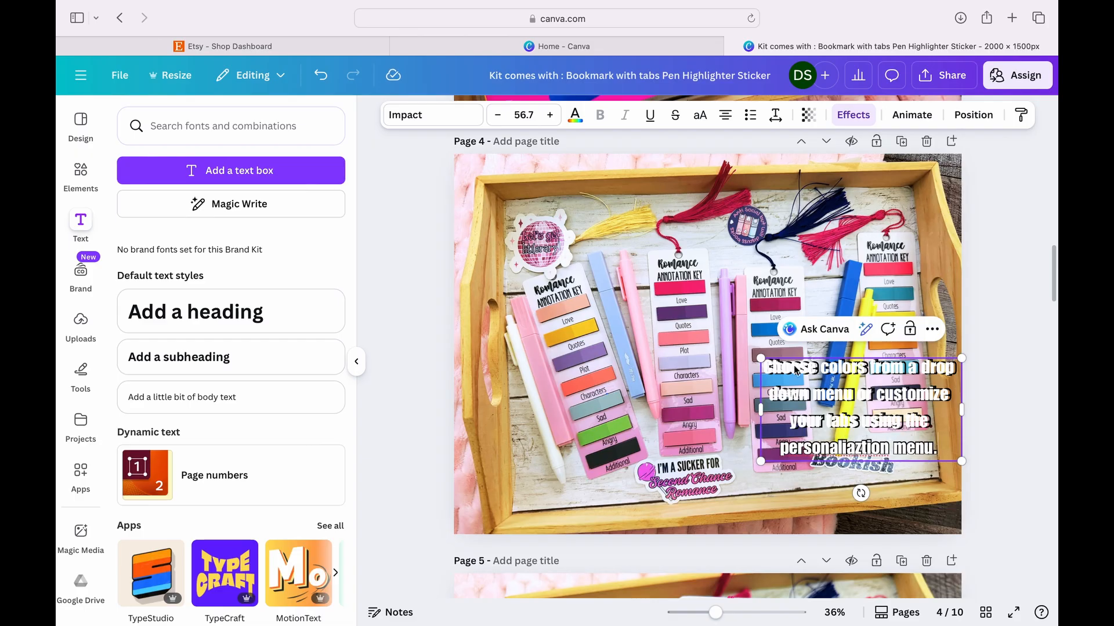
- Transfer the color-choice text box from page 4 to page 7, placing it over the lower-left part of the photo
left_click(1017, 380)
left_click_drag(930, 377, 922, 403)
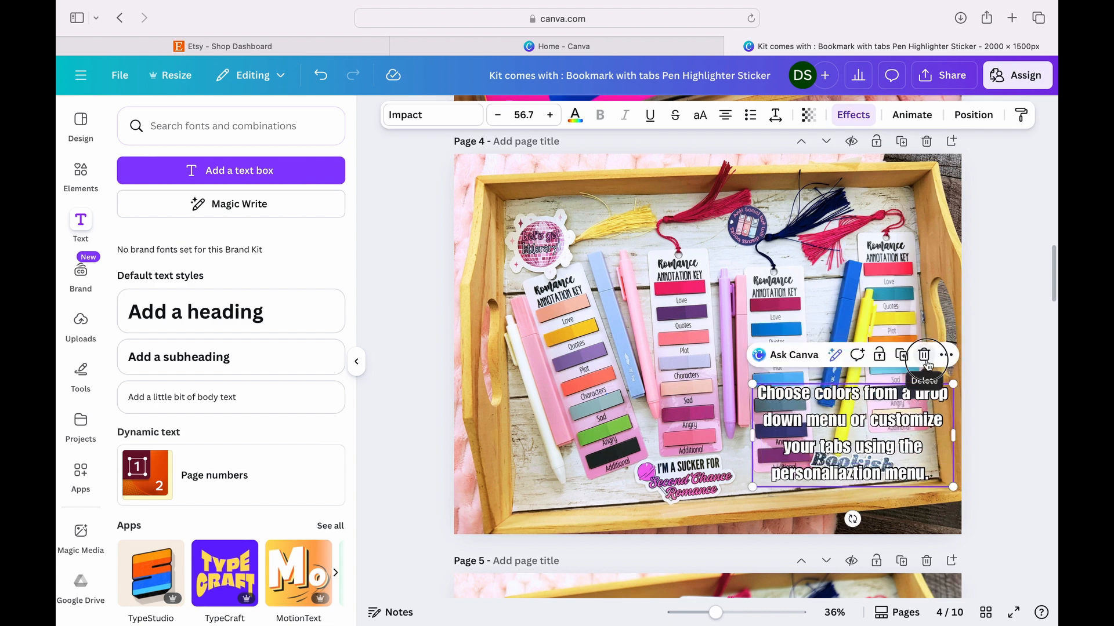
left_click(924, 354)
scroll(913, 394, "down", 7)
scroll(914, 398, "down", 15)
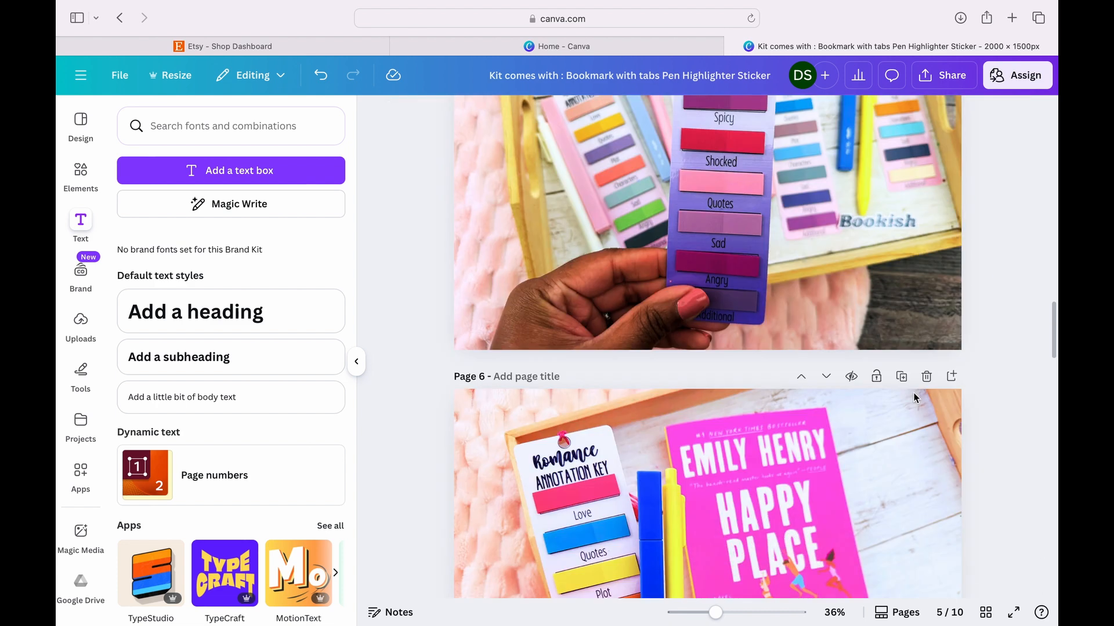
scroll(914, 397, "up", 1)
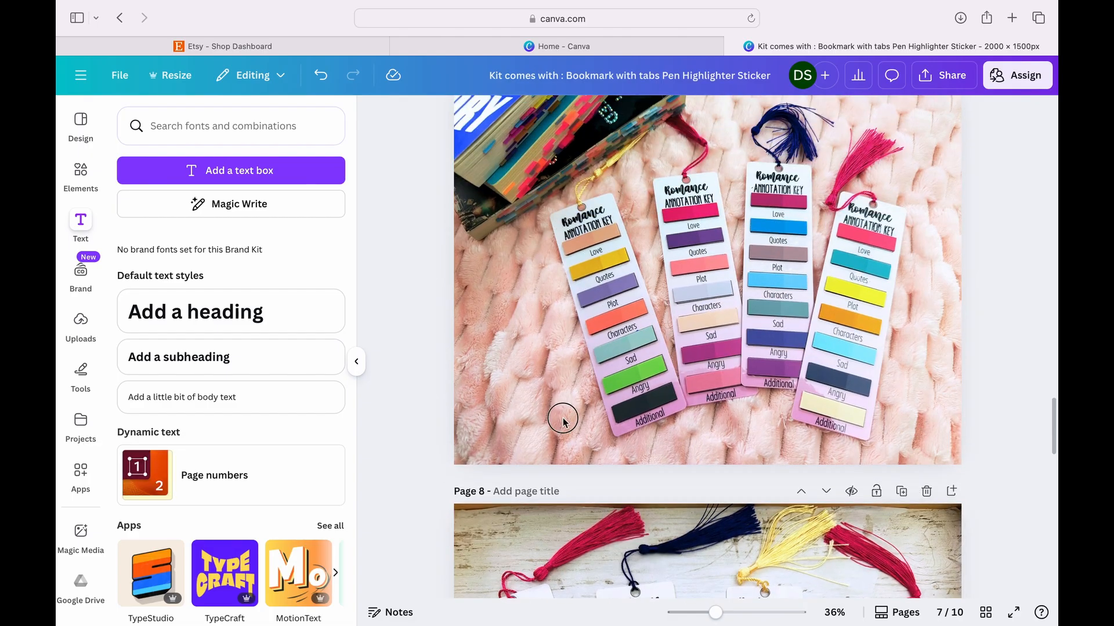
left_click(563, 417)
type("Choose colors from a drop down menu or customize your tabs using the personaliaztion menu.")
left_click_drag(738, 380, 524, 406)
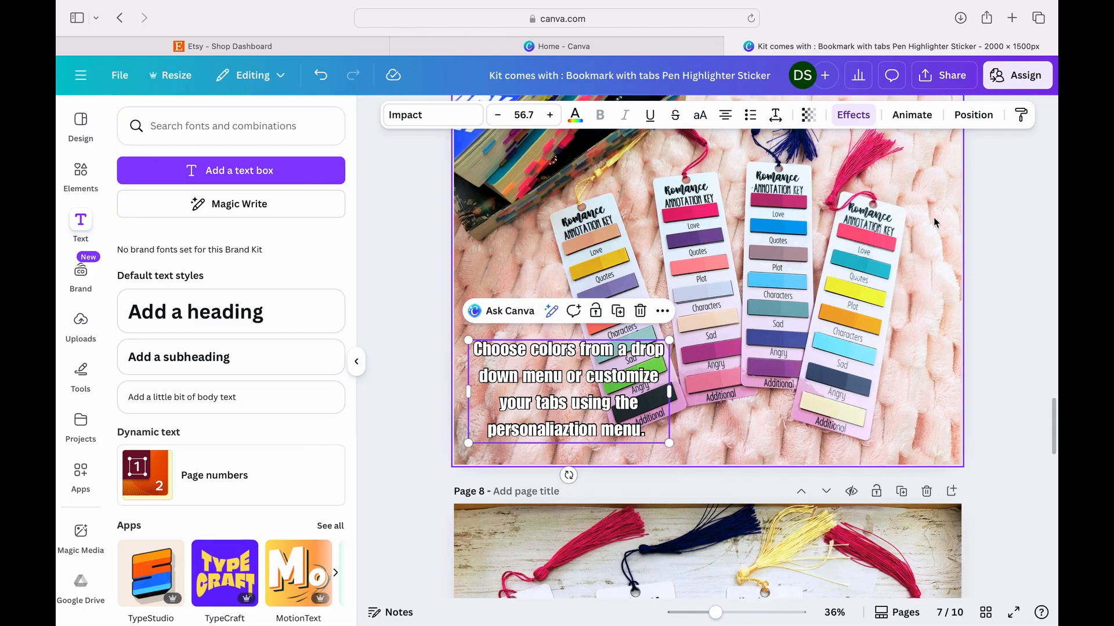
- Move the page 7 photo with the color-choice text up the page order, ahead of the Happy Place book photo
left_click(998, 252)
scroll(997, 252, "up", 3)
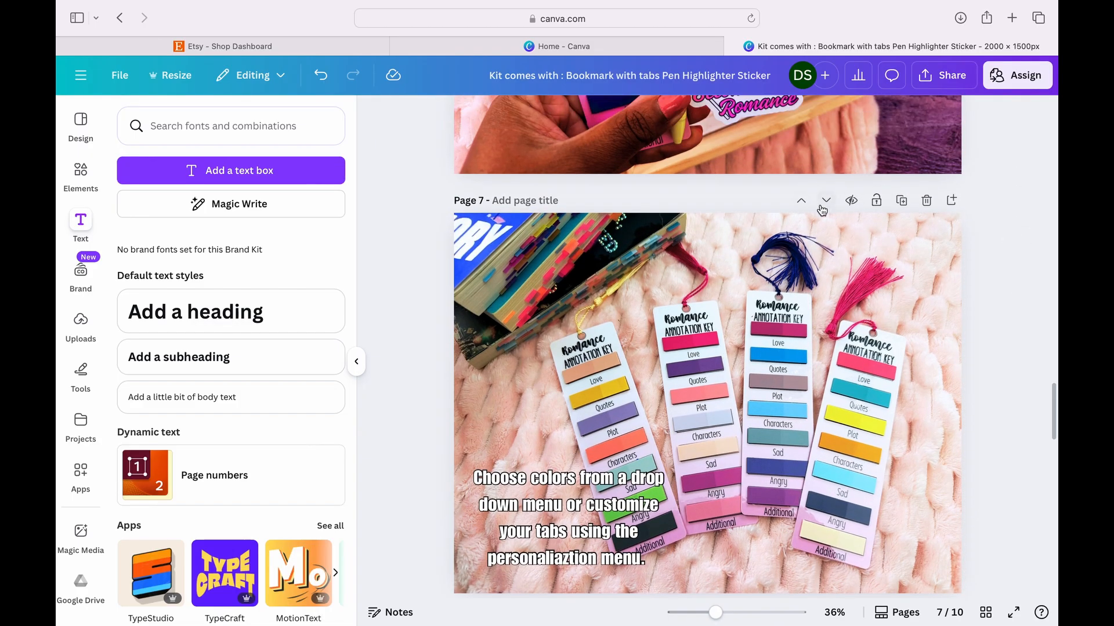
left_click(803, 201)
left_click(803, 202)
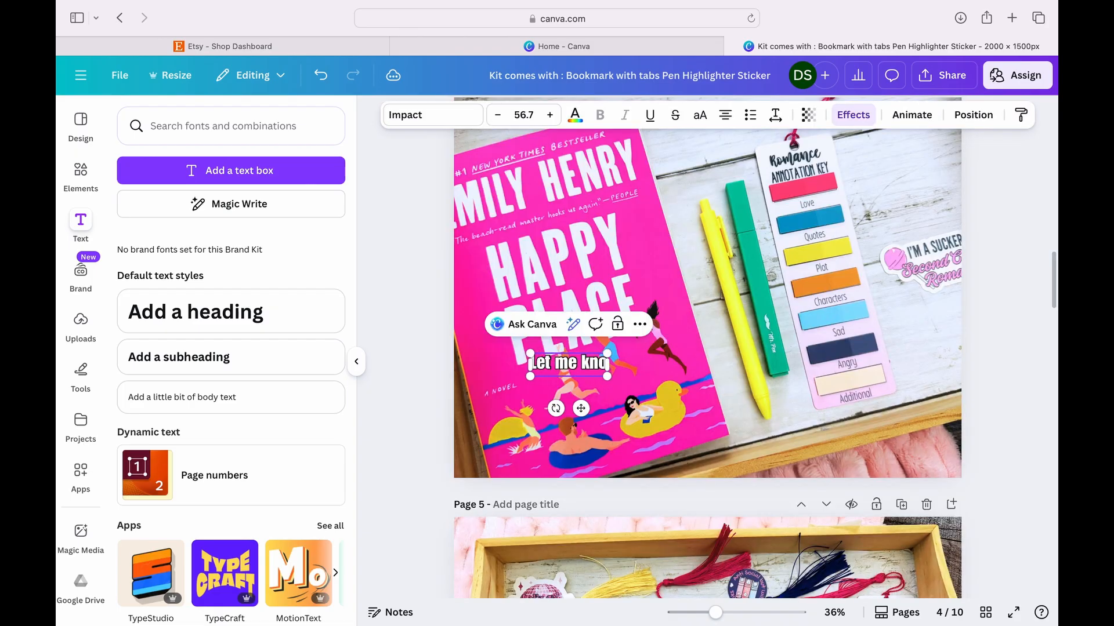
- Complete the text box on the page 4 Happy Place photo as "Let me know what book you are reading and I can match the colors to the cover."
type("w what")
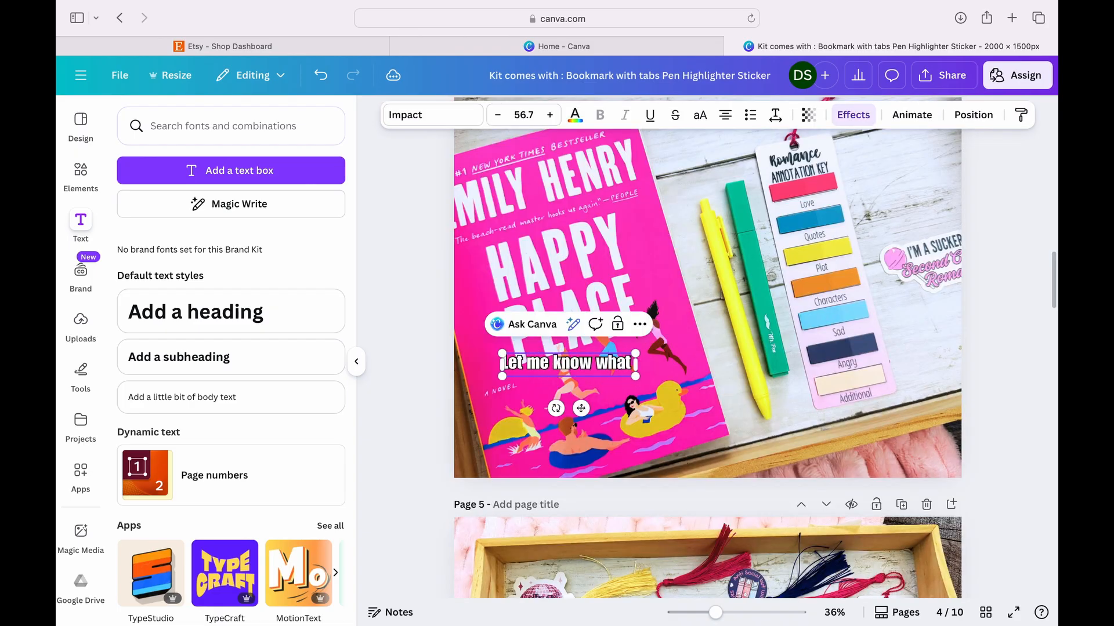
type(" book you ar")
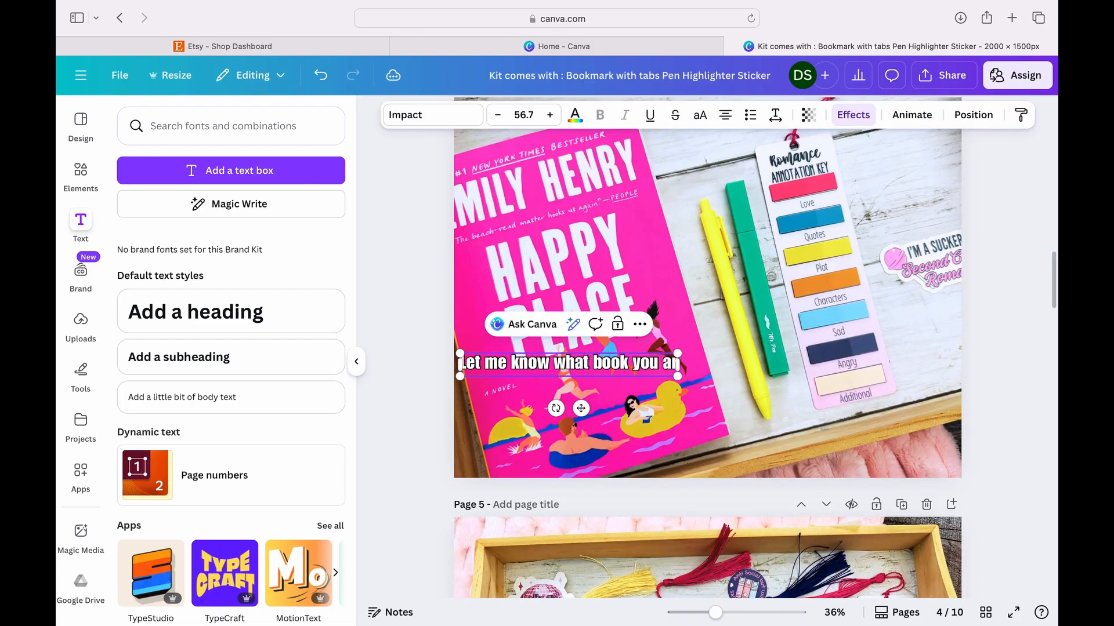
type("e reading and I")
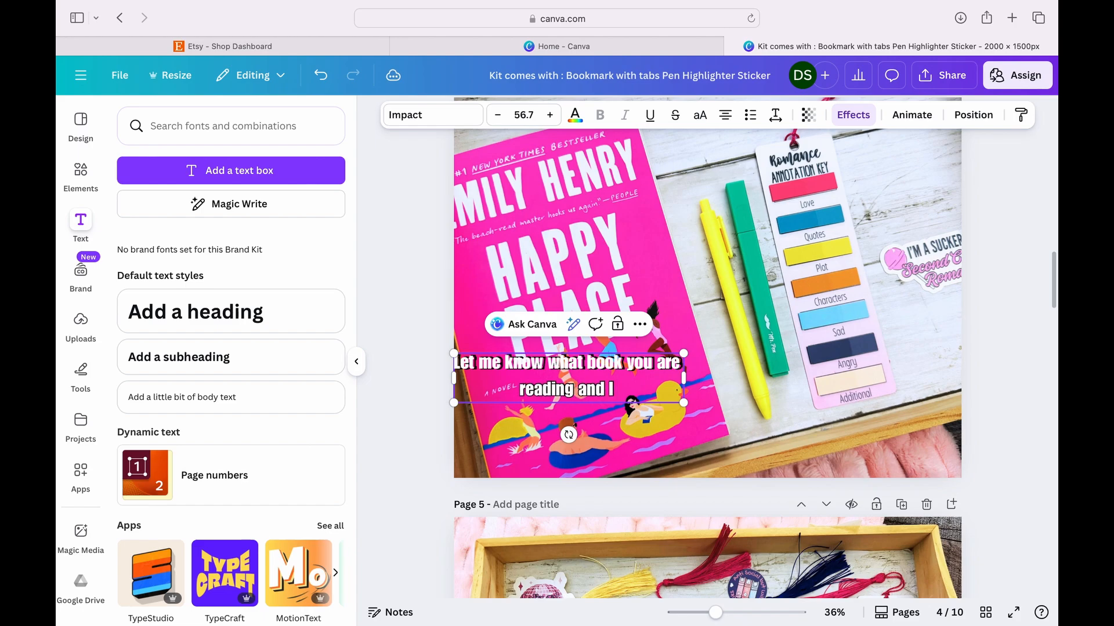
type(" can match")
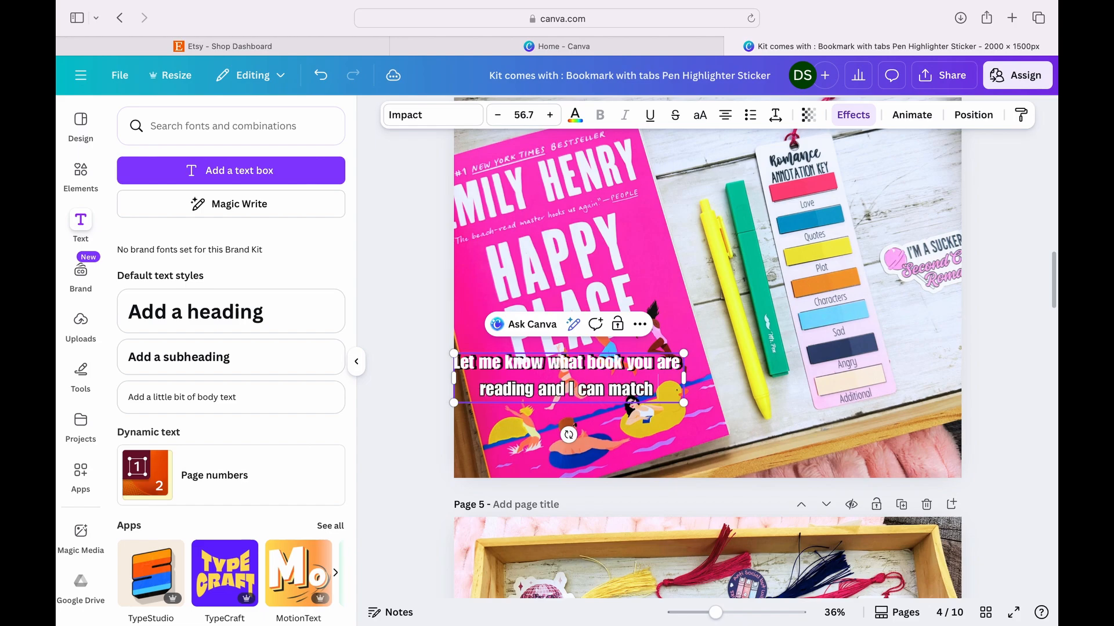
type(" the colors")
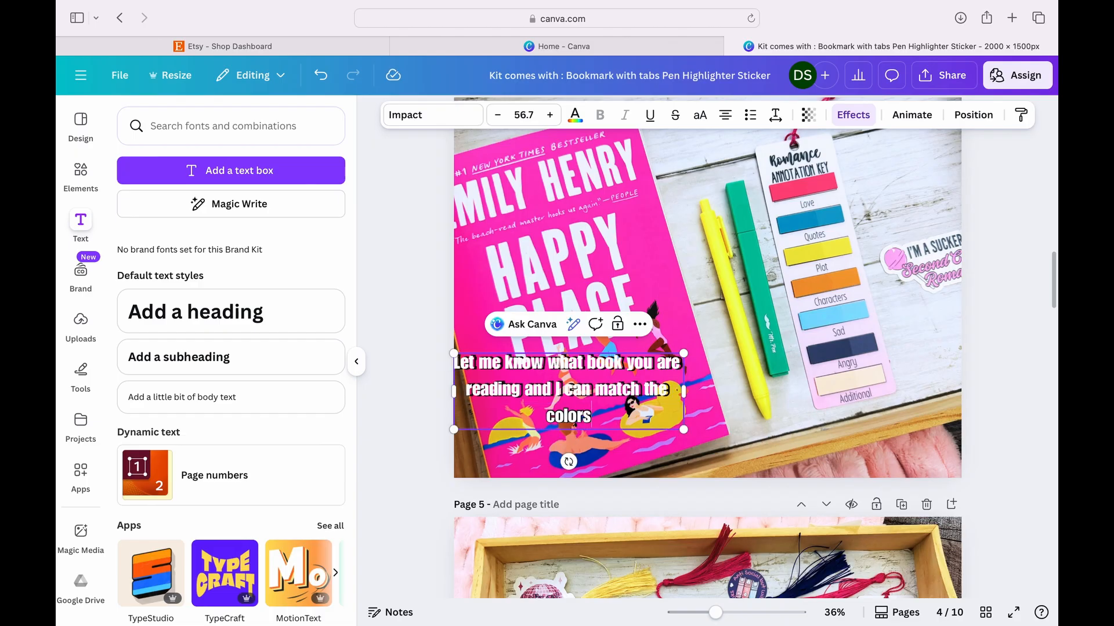
type(" to the cov")
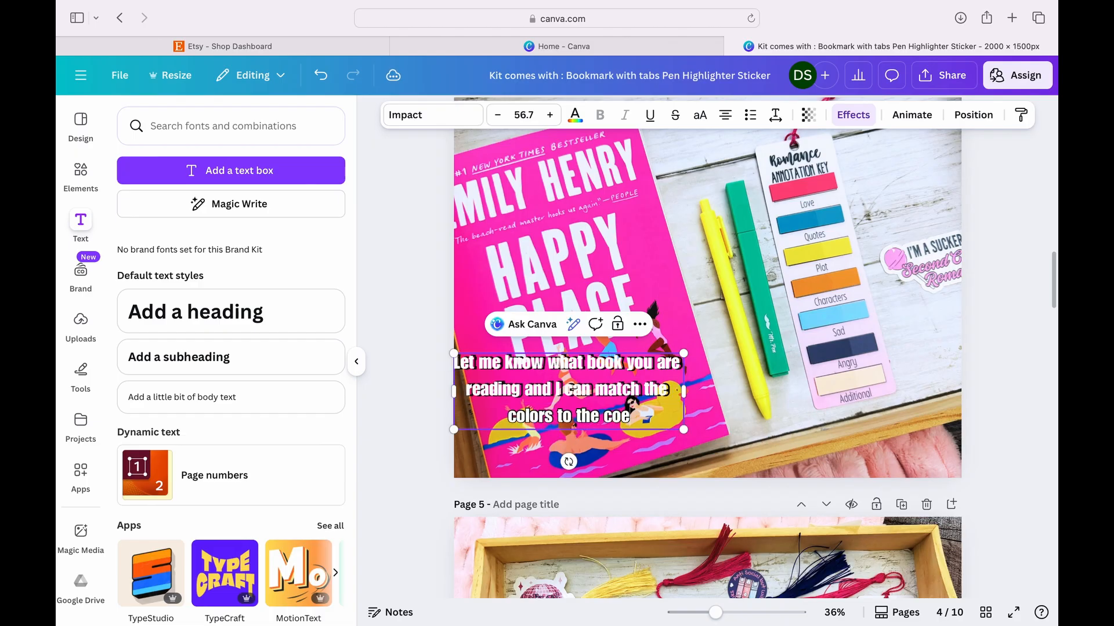
type("er.")
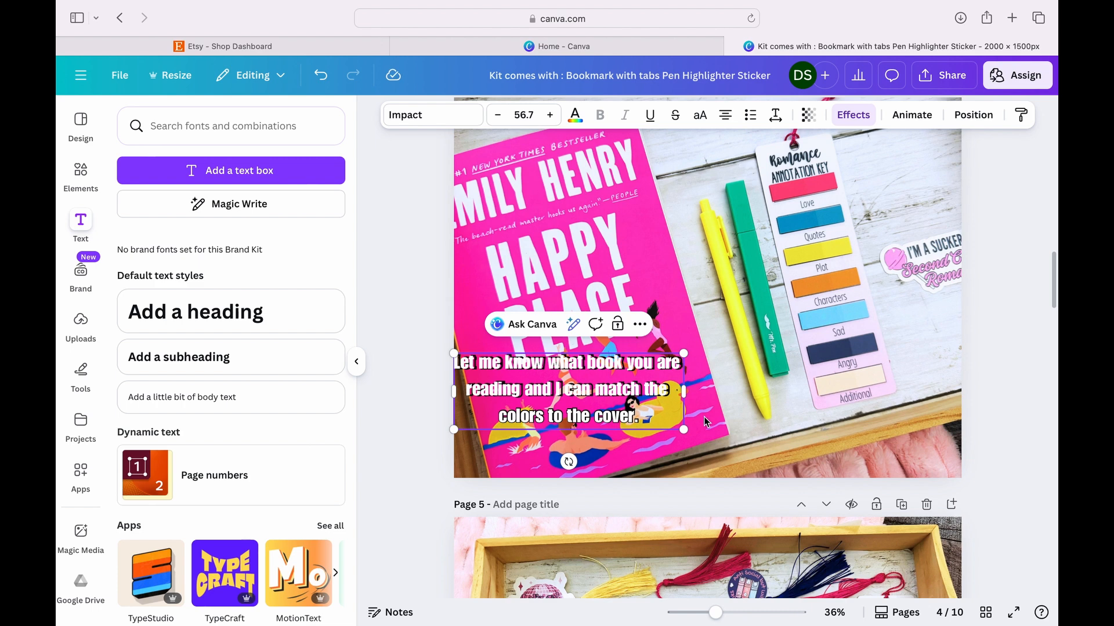
- Move the book-matching text to the horizontal centre of the page 4 photo, resting on the lower margin guide
left_click(426, 406)
left_click_drag(537, 379, 677, 395)
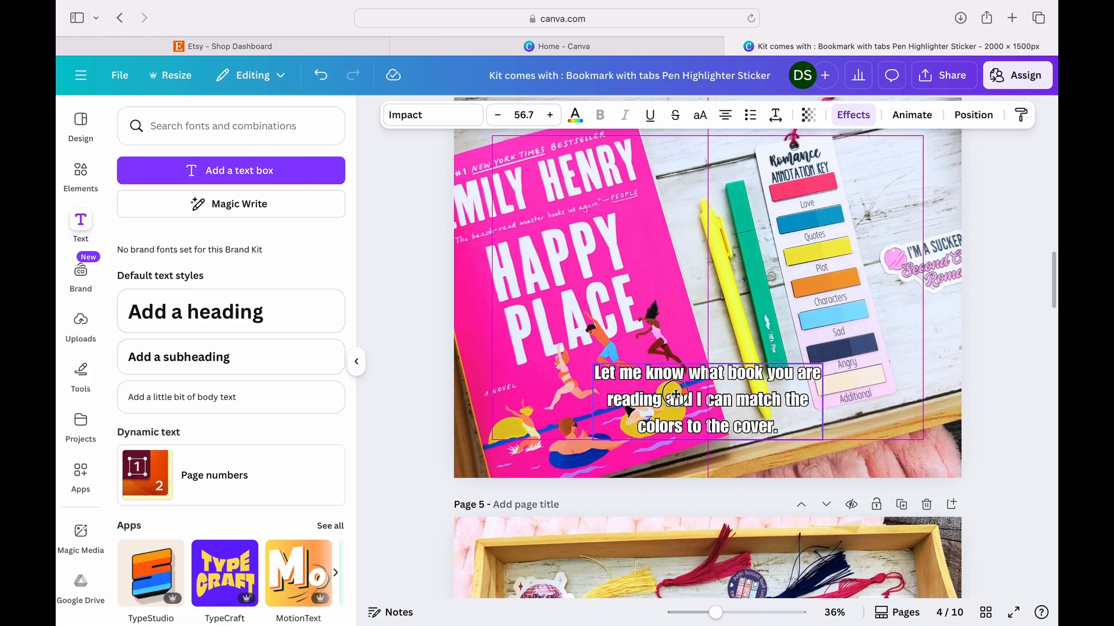
left_click_drag(780, 373, 781, 373)
left_click(974, 394)
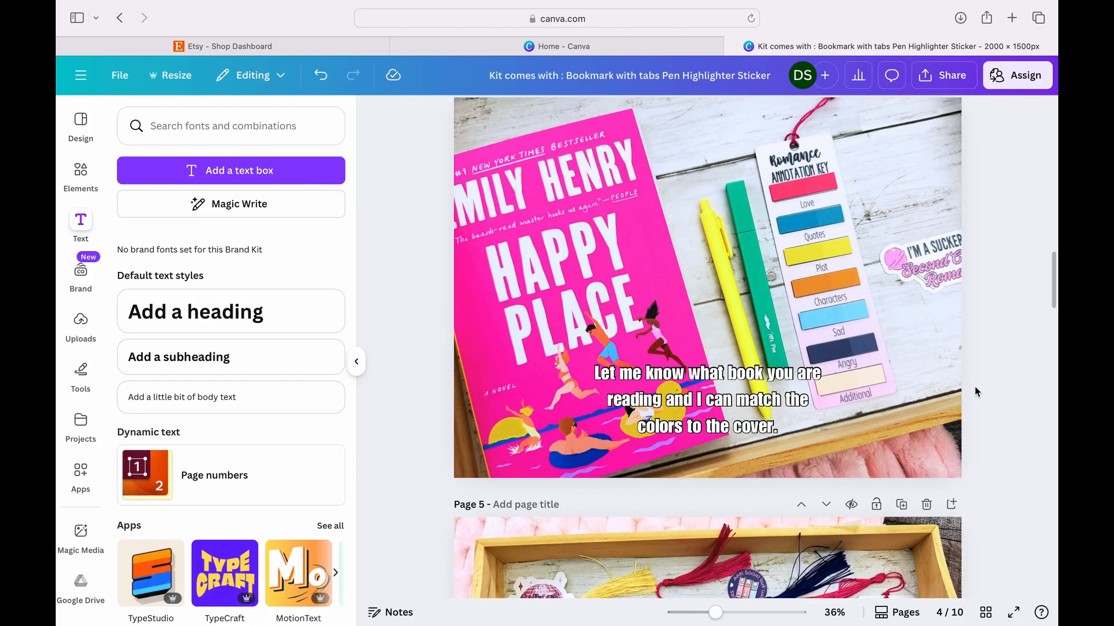
- Paste the color-choice text box onto the Dark Romance annotation key photo on page 6
scroll(975, 387, "down", 5)
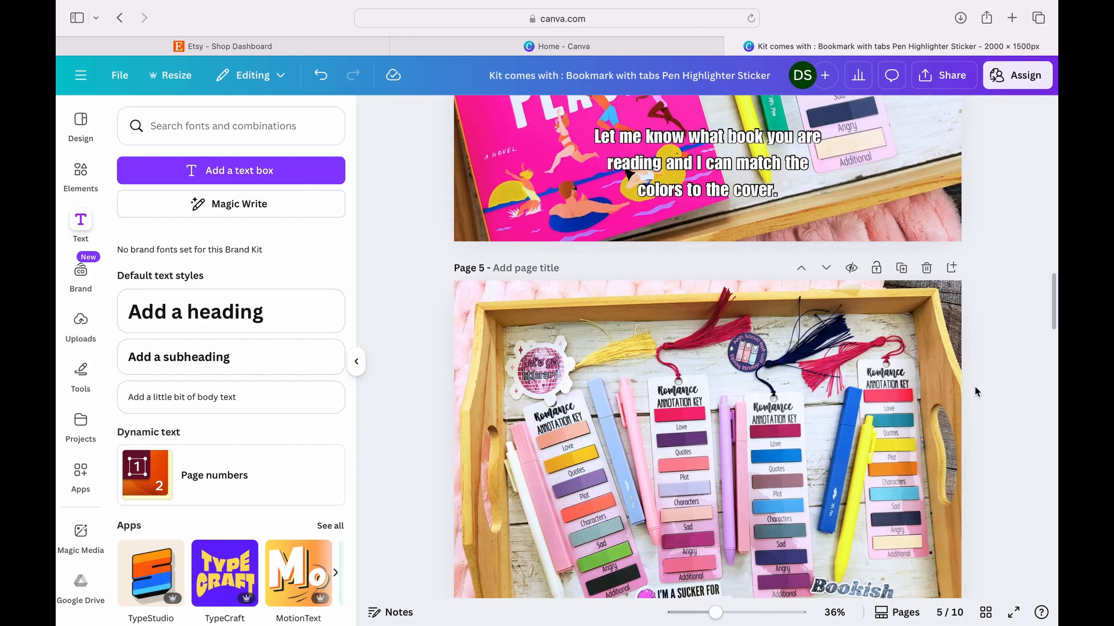
scroll(978, 385, "down", 5)
left_click(905, 392)
key("ctrl+v")
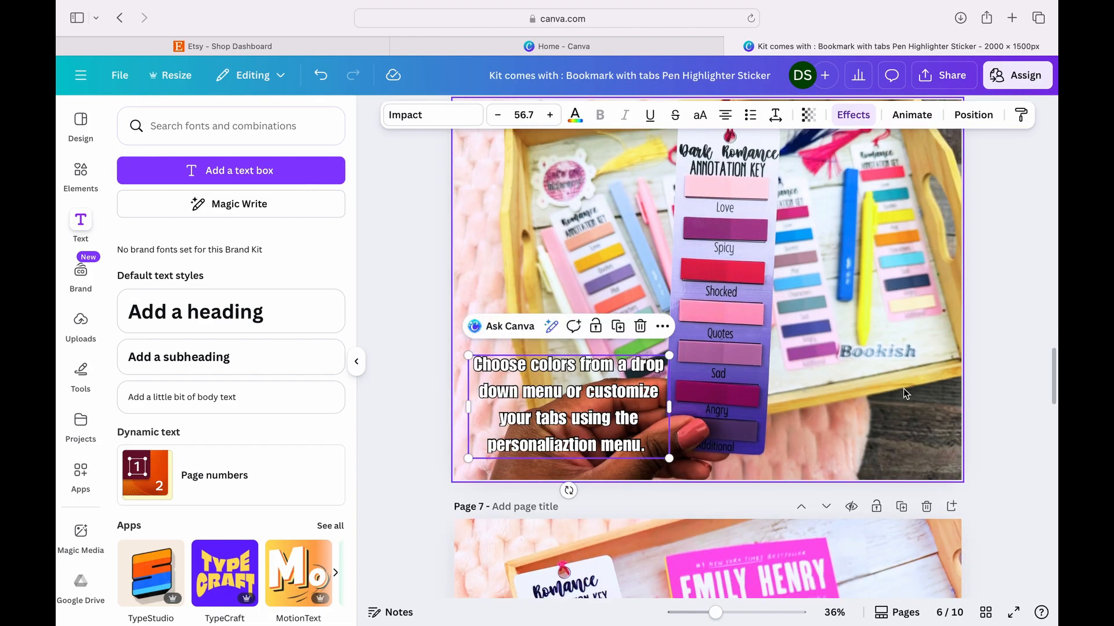
- Replace the pasted text on page 6 with "Also avaliable in dark romance and other genres."
double_click(605, 419)
type("Also ava")
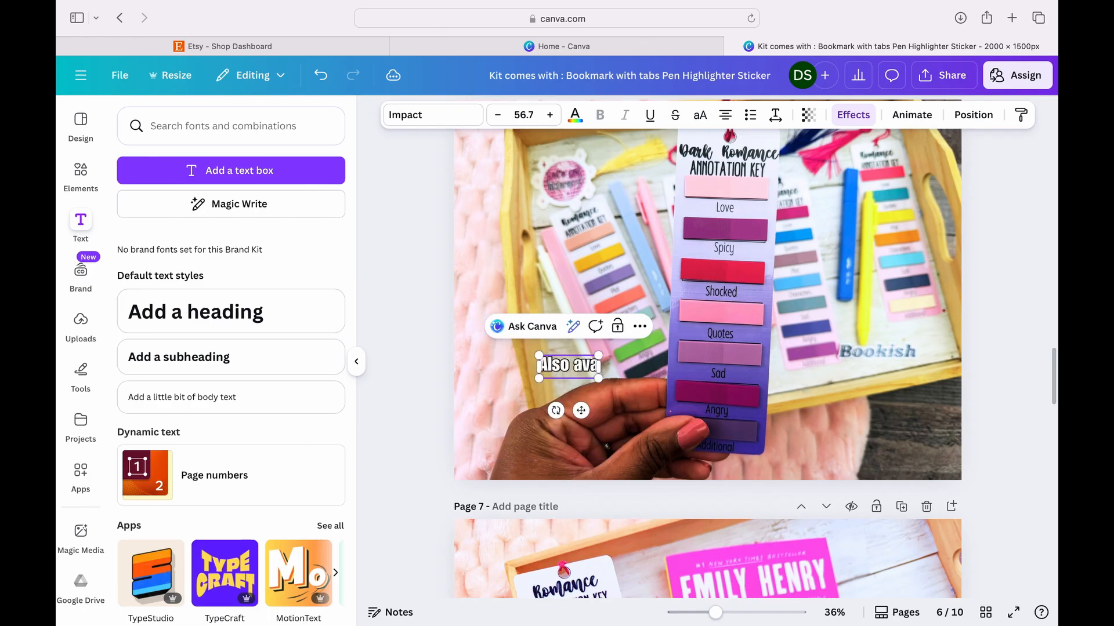
type("liable i")
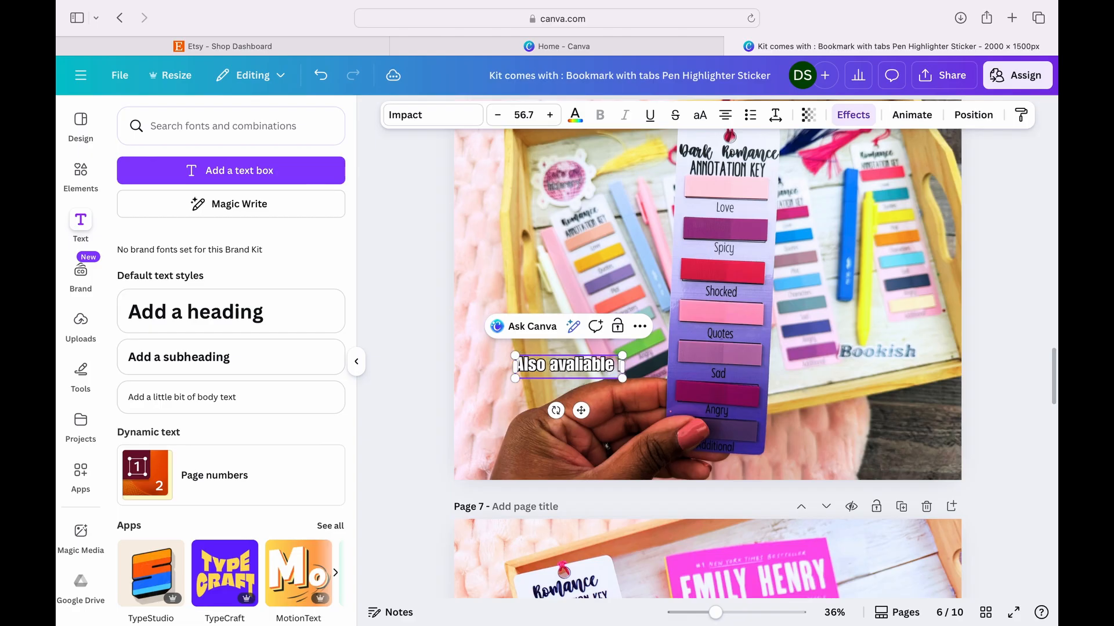
type("n dark")
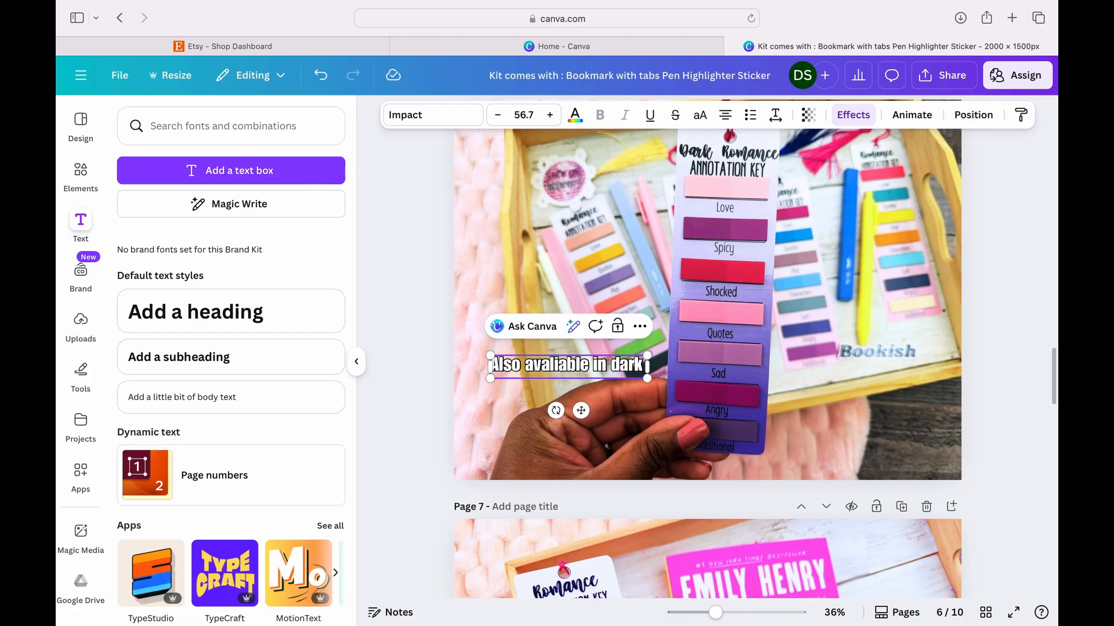
type(" romance and other genr")
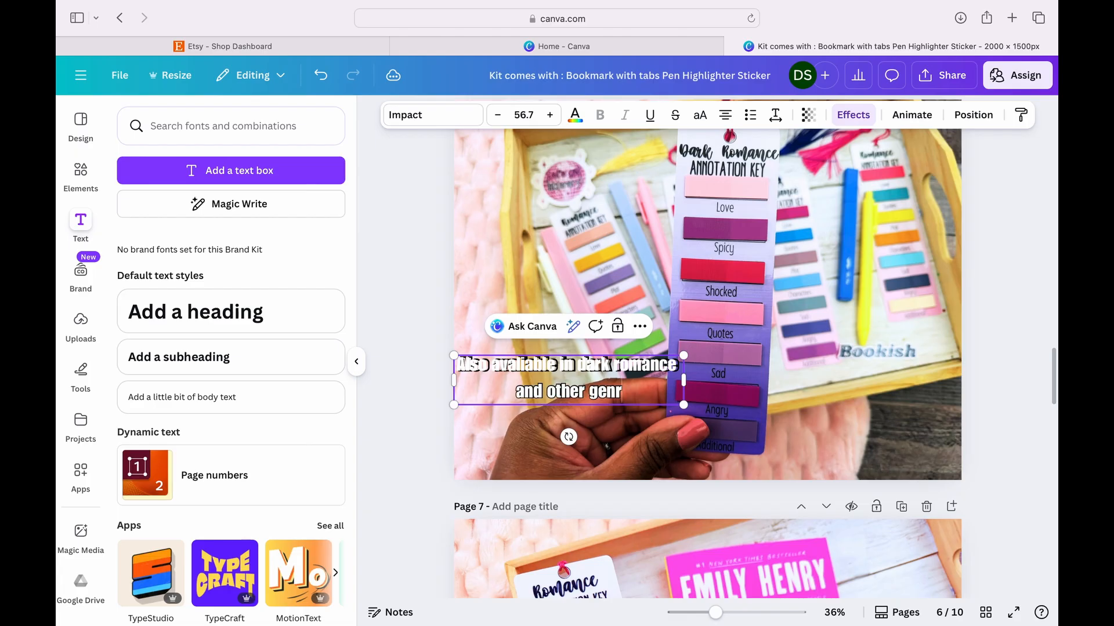
type("ea")
type(".")
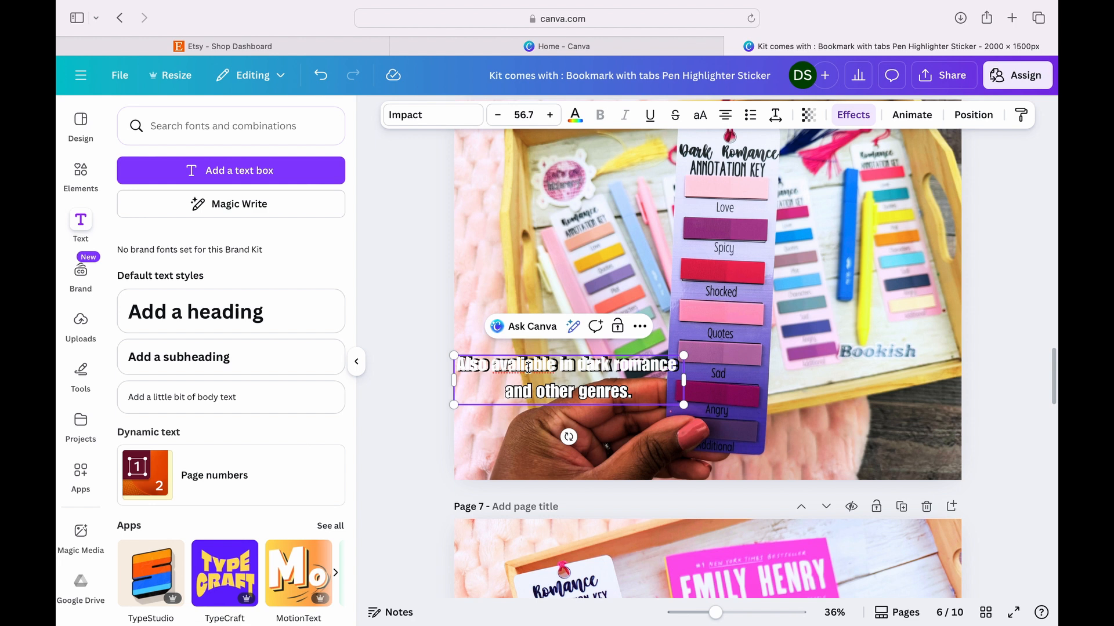
- Move the dark romance text on page 6 down and inward to the photo's lower-left margin guides
left_click(387, 466)
left_click(523, 366)
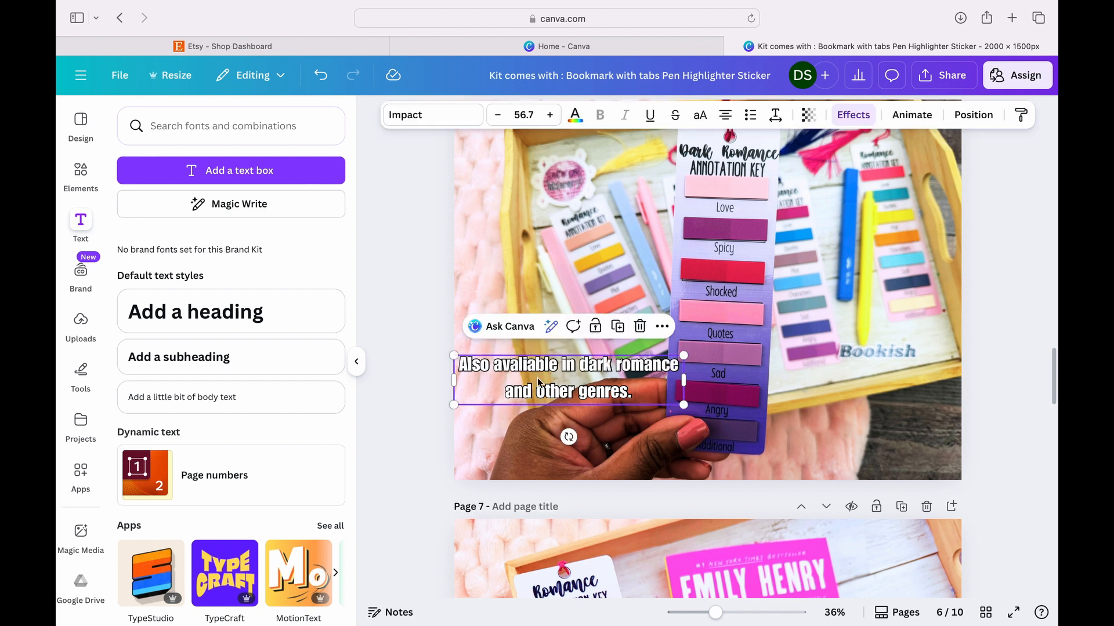
left_click(537, 366)
left_click_drag(557, 378, 580, 405)
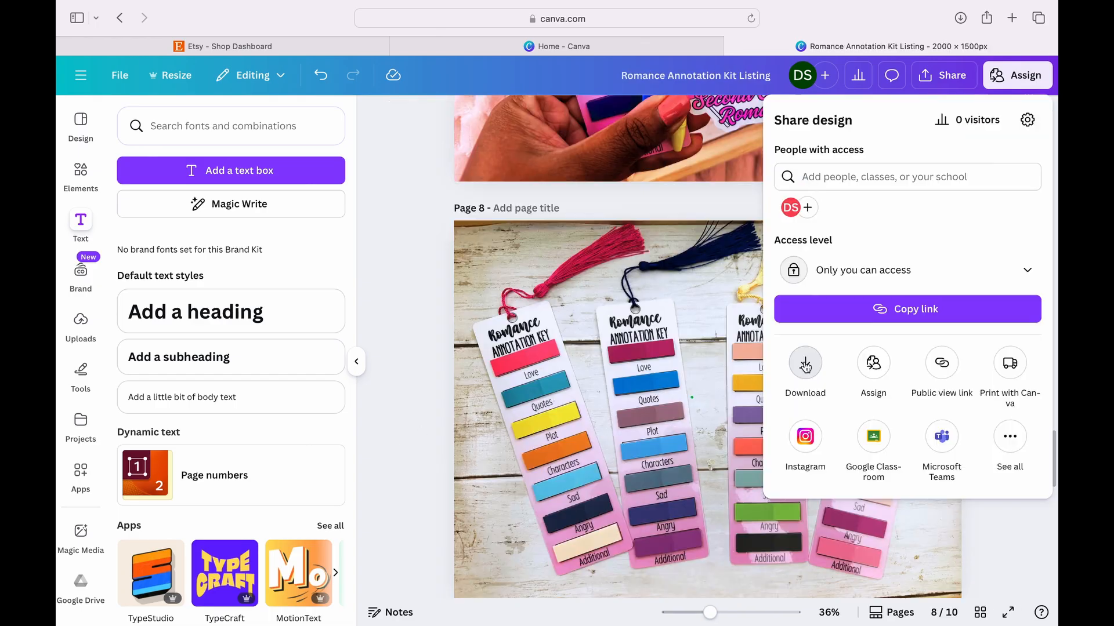
- Download pages 1–10 of the Romance Annotation Kit Listing design as PNG files at 2,000 × 1,500 px
left_click(799, 365)
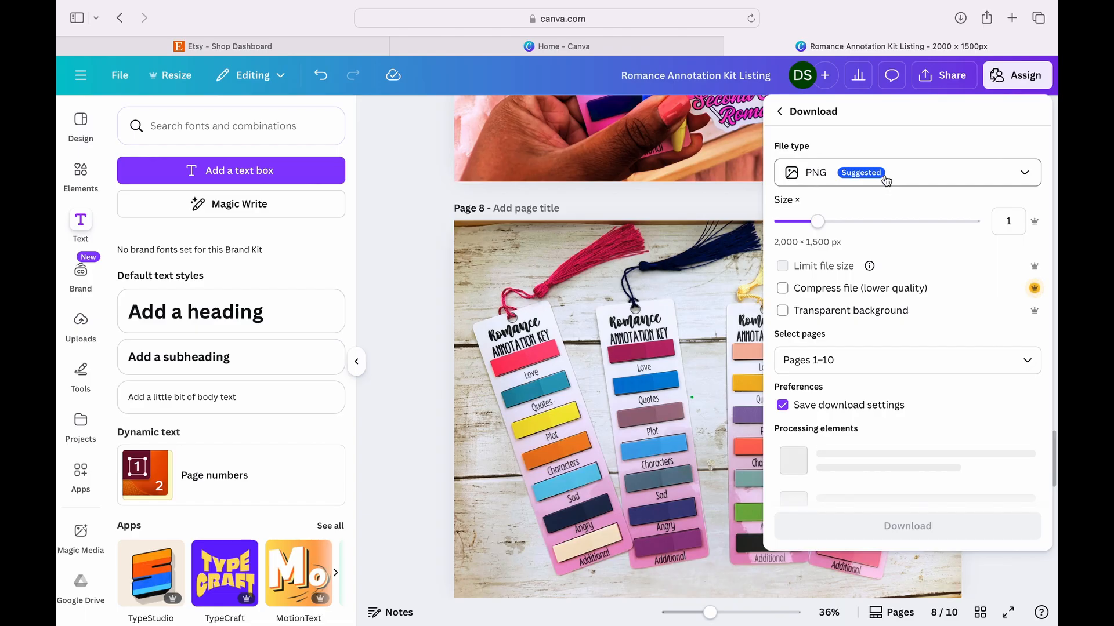
left_click(903, 439)
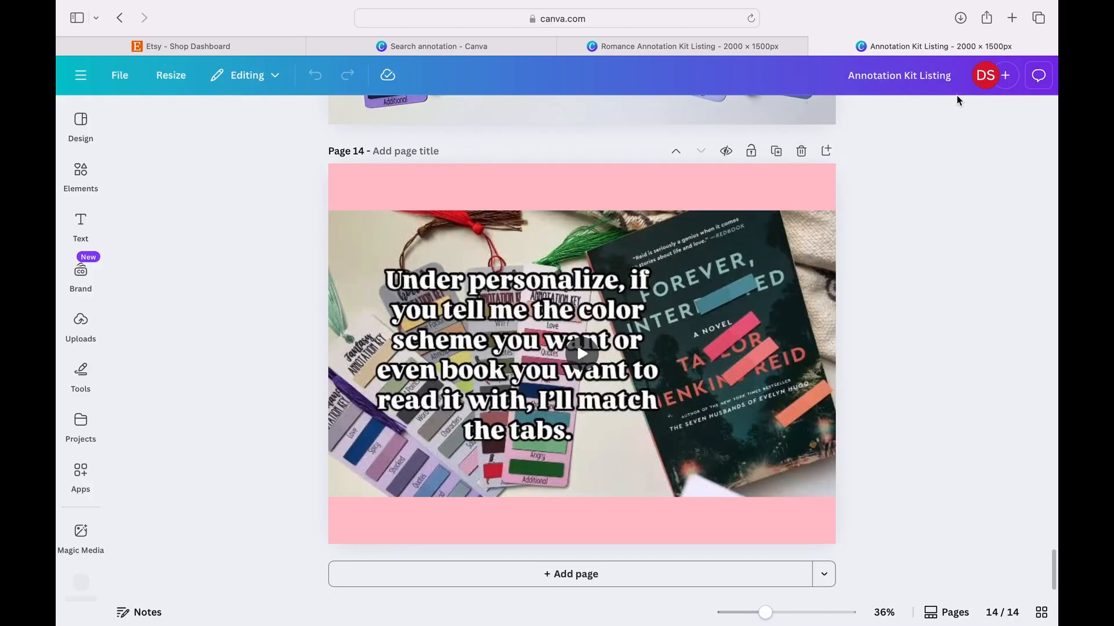
- Download only page 14 of the Annotation Kit Listing design as an MP4 video
left_click(952, 76)
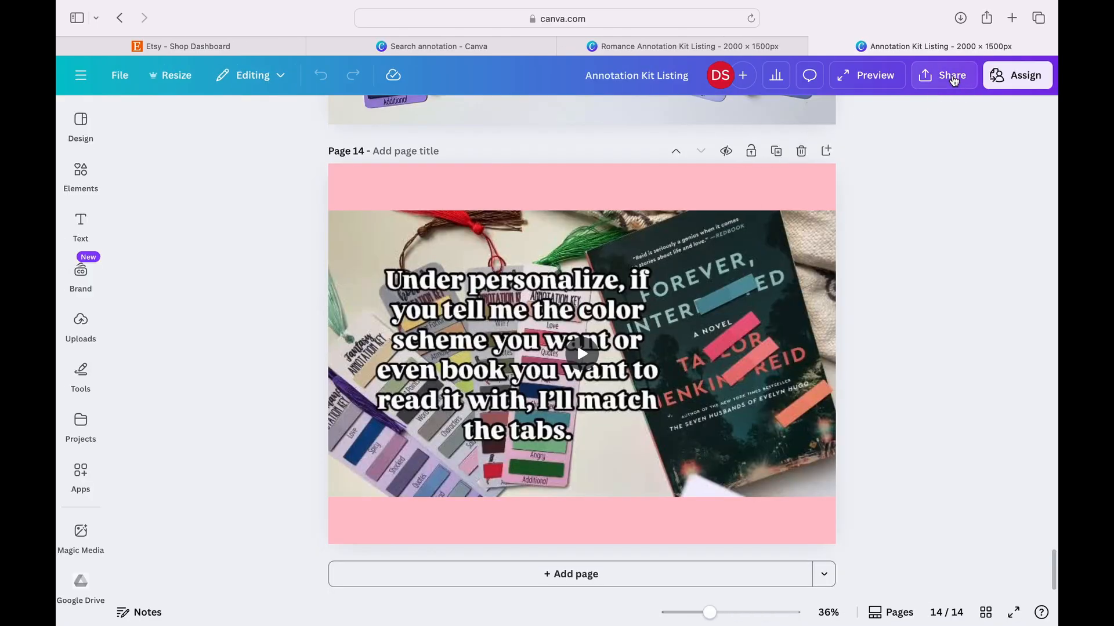
left_click(804, 364)
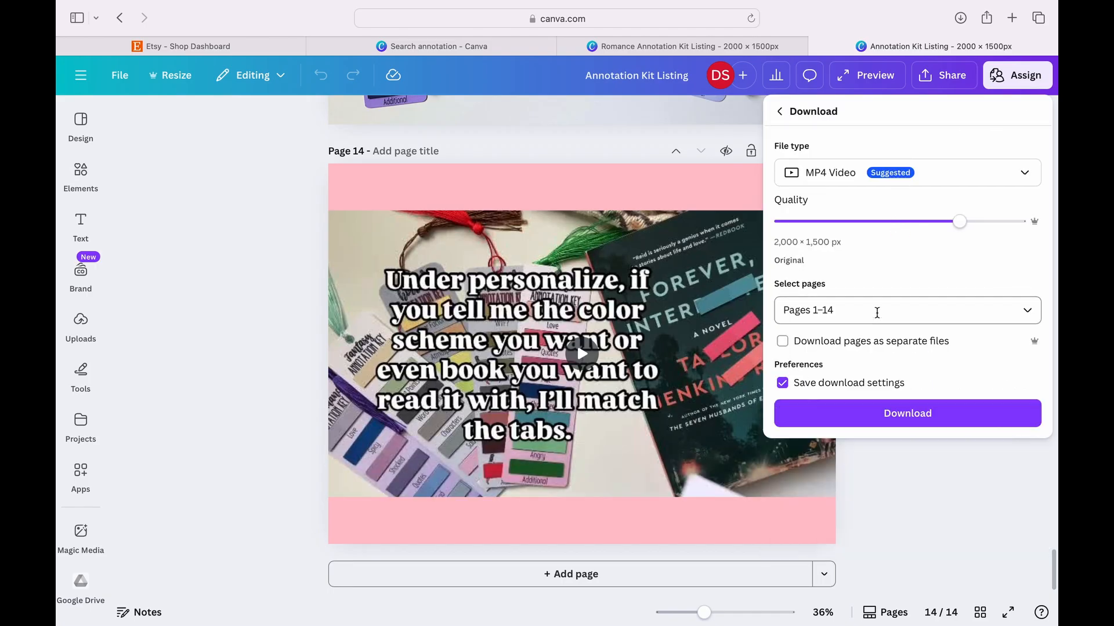
left_click(875, 311)
left_click(795, 378)
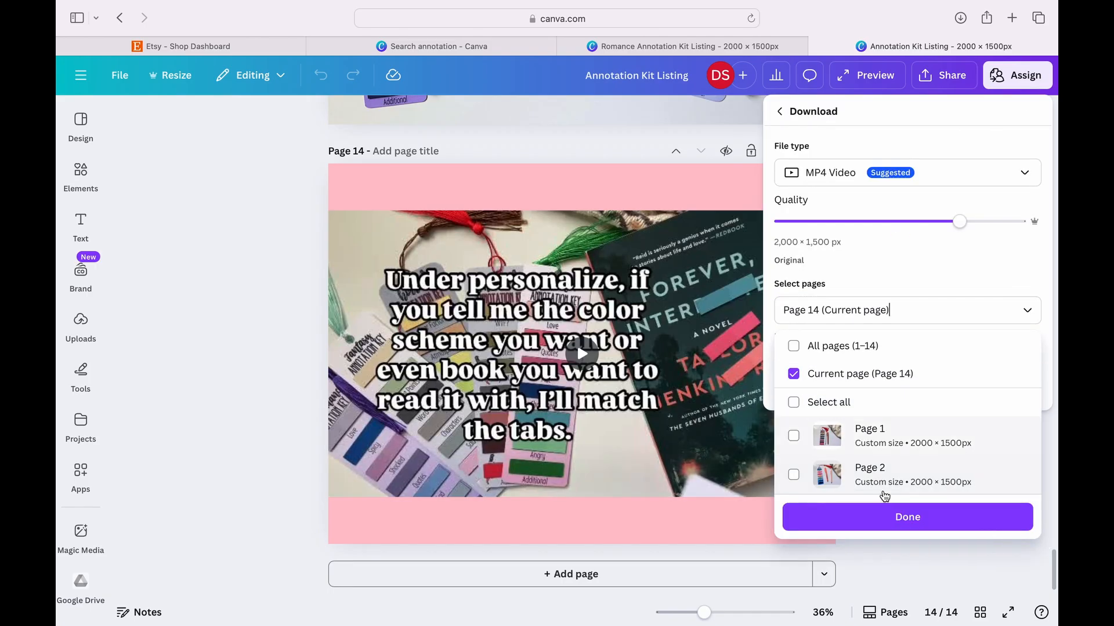
left_click(889, 518)
left_click(930, 393)
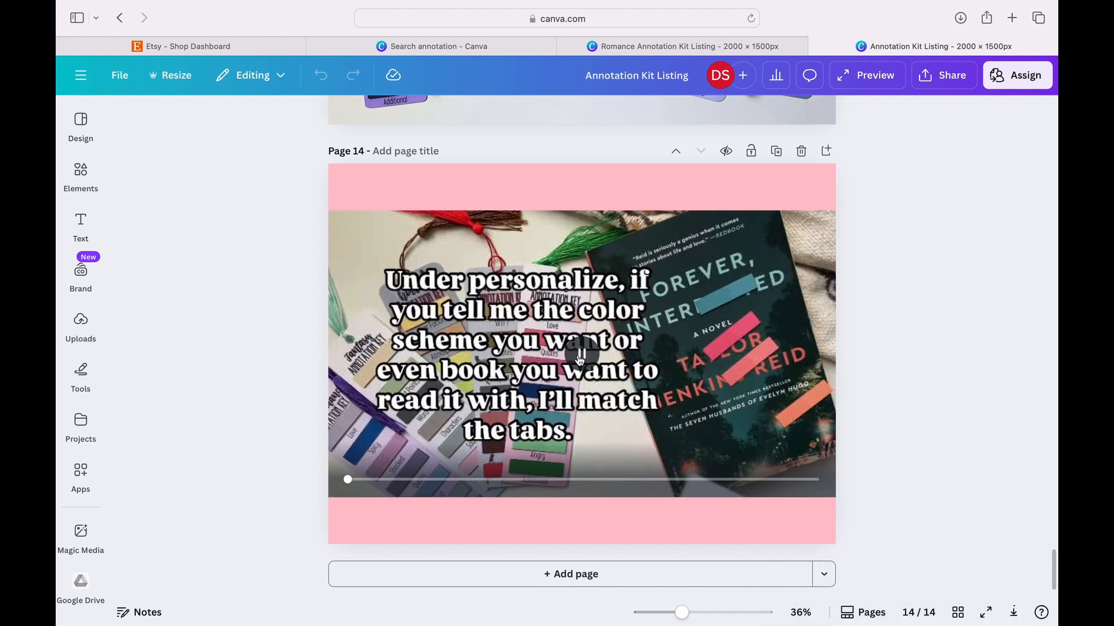
- Play the video on page 14 to review it, and close the Annotation Kit Listing design
left_click(579, 360)
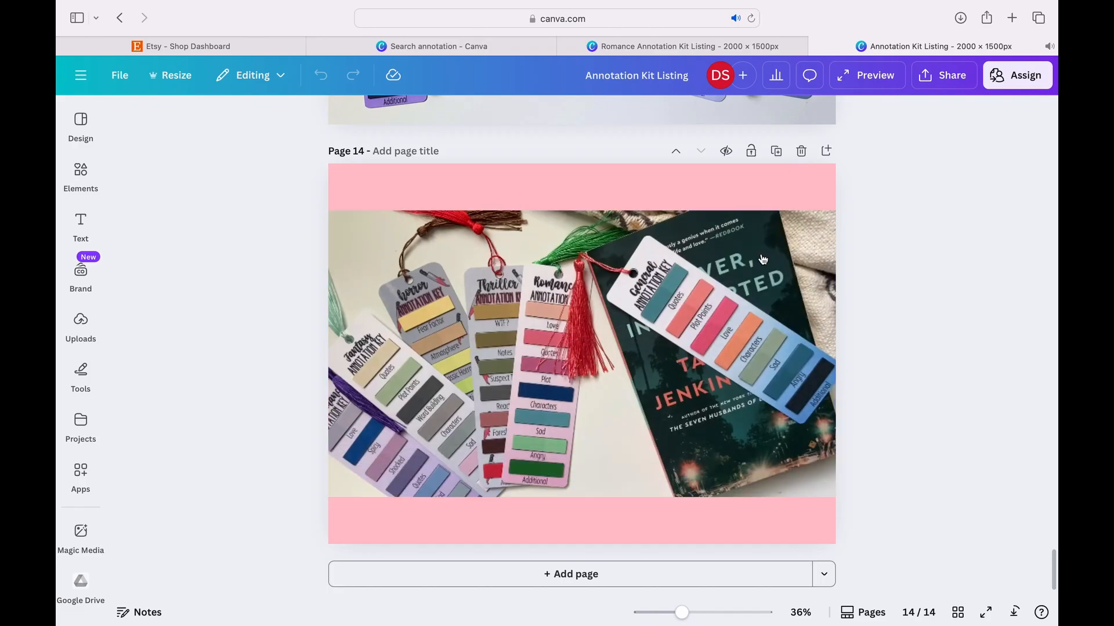
left_click(826, 46)
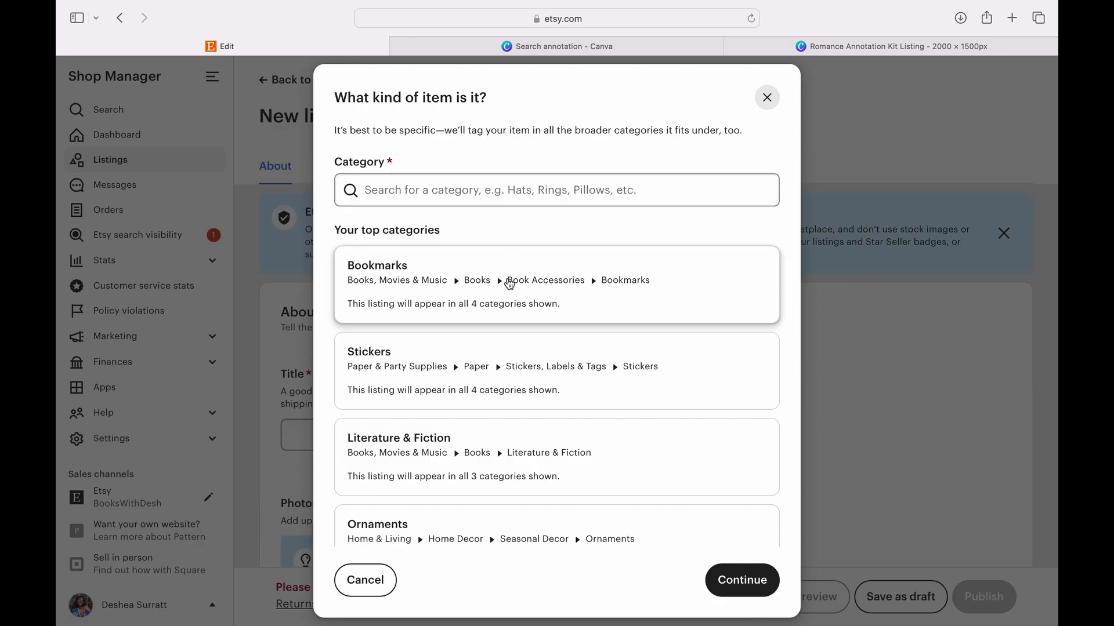
- Choose Bookmarks as the category of the new Etsy listing and continue to the item questions
scroll(460, 394, "down", 2)
scroll(460, 394, "up", 2)
left_click(565, 304)
left_click(739, 582)
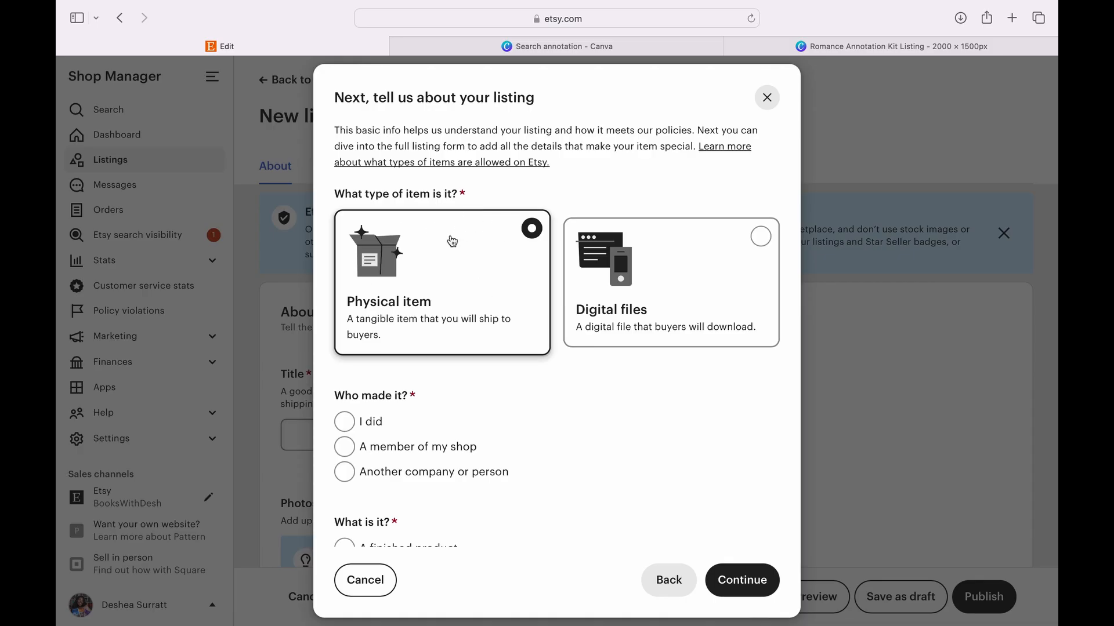
- Answer "I did" for who made the physical item and "A finished product" for what it is
scroll(388, 378, "down", 3)
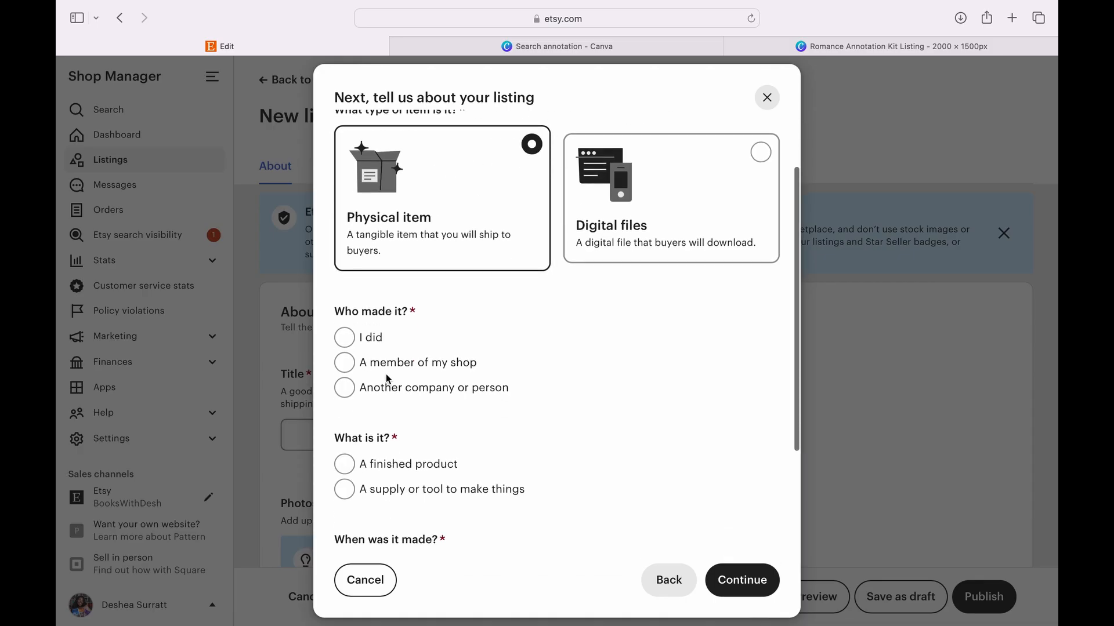
left_click(344, 337)
scroll(485, 326, "down", 3)
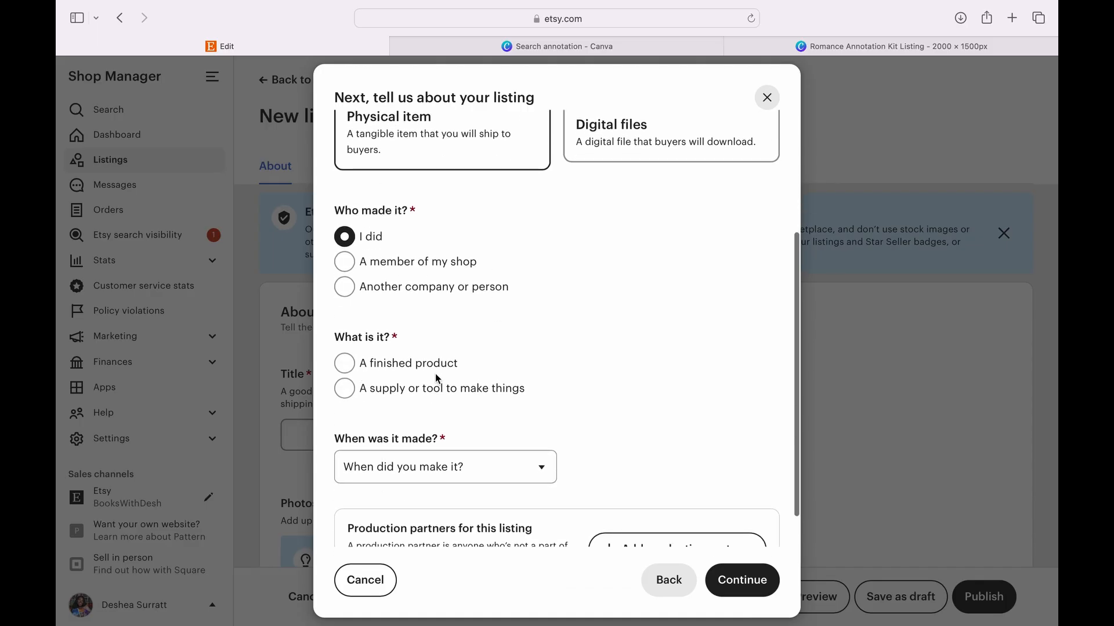
left_click(350, 364)
- Set when the item was made to 2020 - 2025 and its production method to "It's assembled from purchased parts"
scroll(447, 372, "down", 1)
scroll(447, 372, "down", 1)
left_click(470, 424)
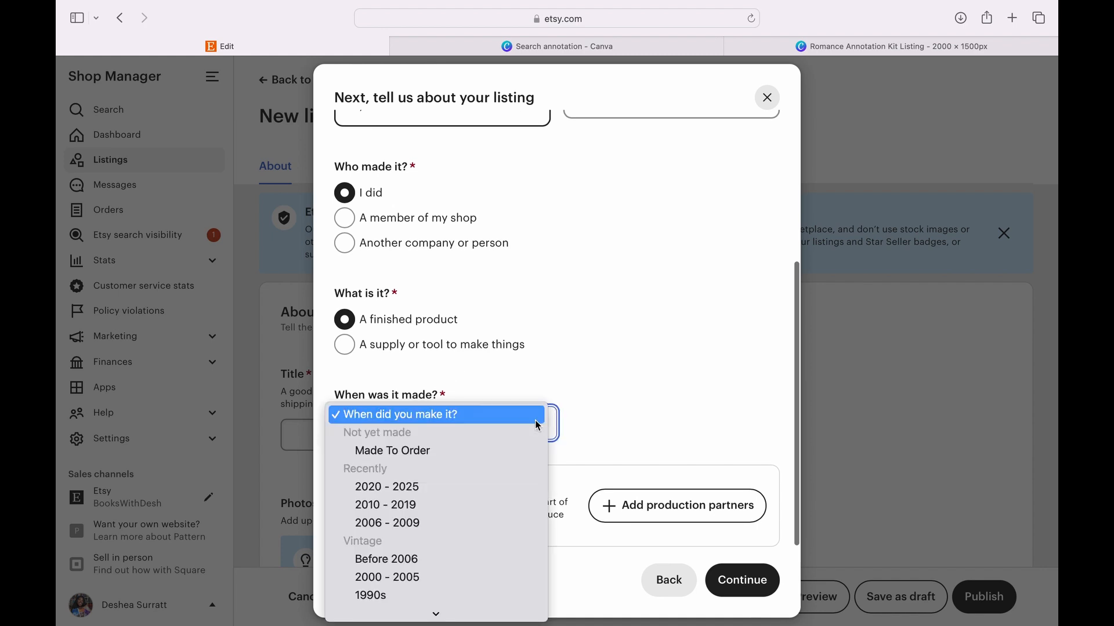
left_click(437, 486)
scroll(586, 444, "down", 3)
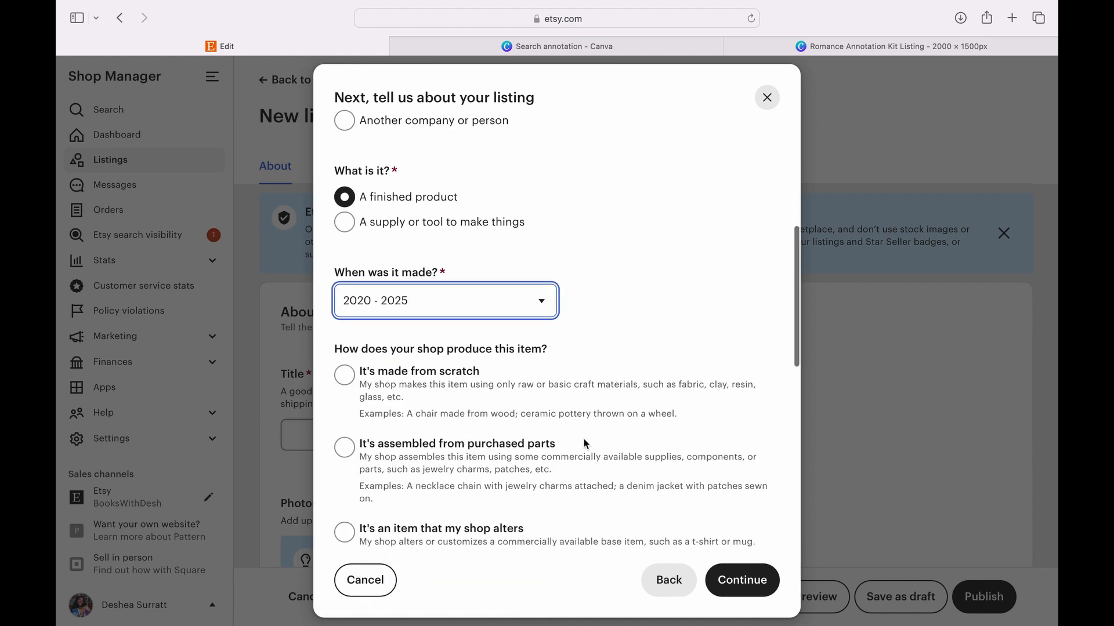
scroll(586, 445, "down", 1)
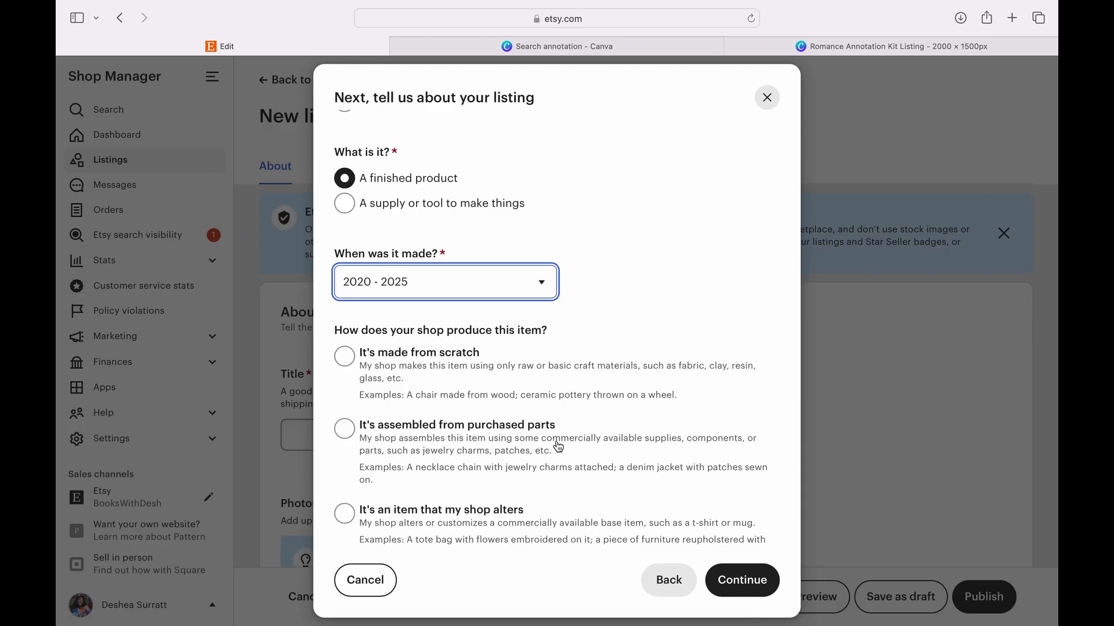
left_click(559, 446)
- Select handheld or hand-guided tools and computerized tools or machines as the tools used, and continue to the listing form
scroll(559, 446, "down", 3)
scroll(558, 446, "down", 5)
scroll(559, 446, "down", 1)
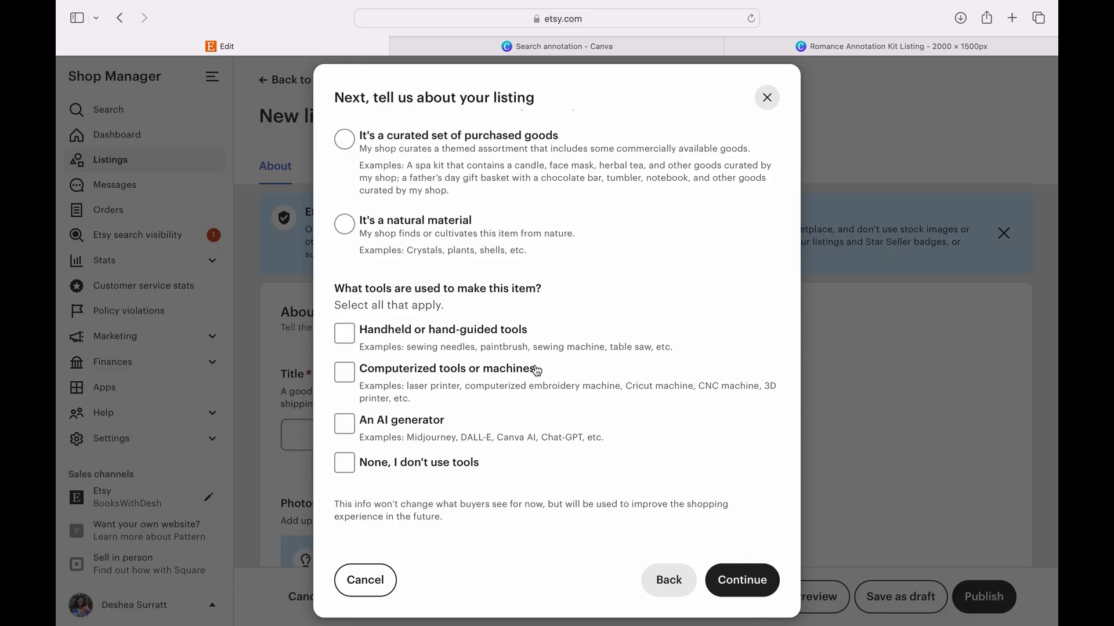
left_click(534, 346)
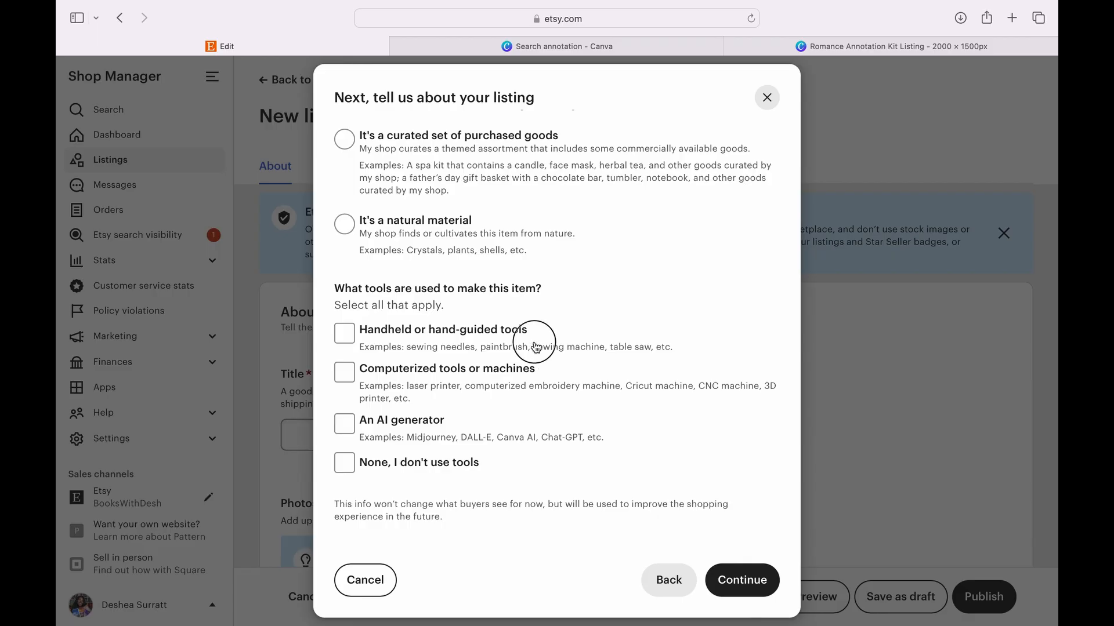
left_click(521, 371)
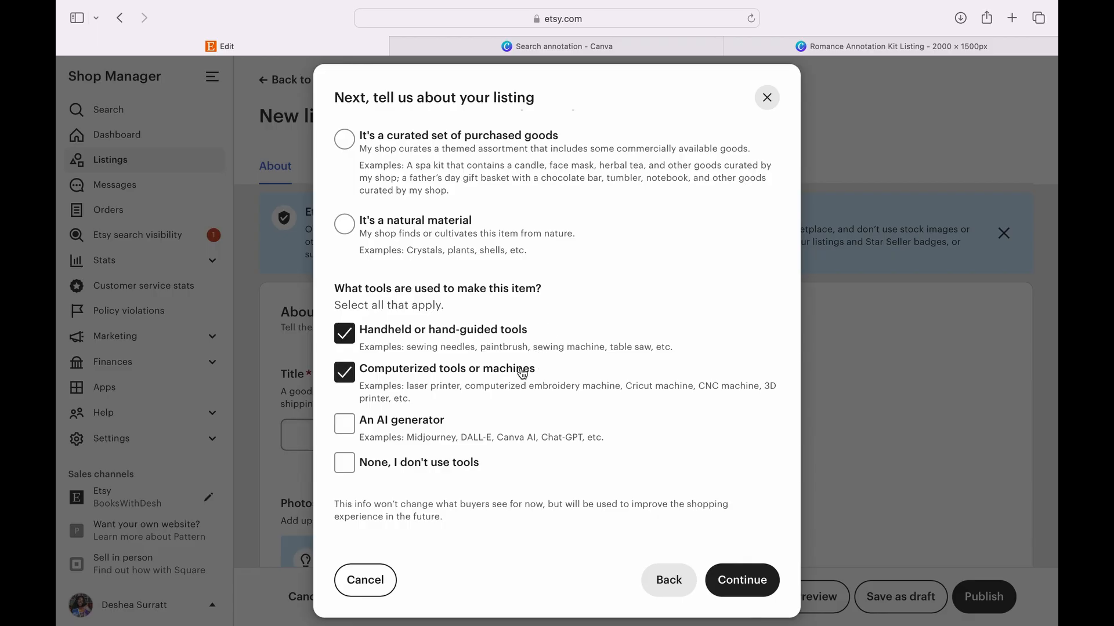
left_click(748, 594)
- Paste "Book annotation kit for romance readers | bookmark, highlighter, pen, and tabs" as the listing title
scroll(642, 400, "down", 2)
scroll(641, 400, "down", 1)
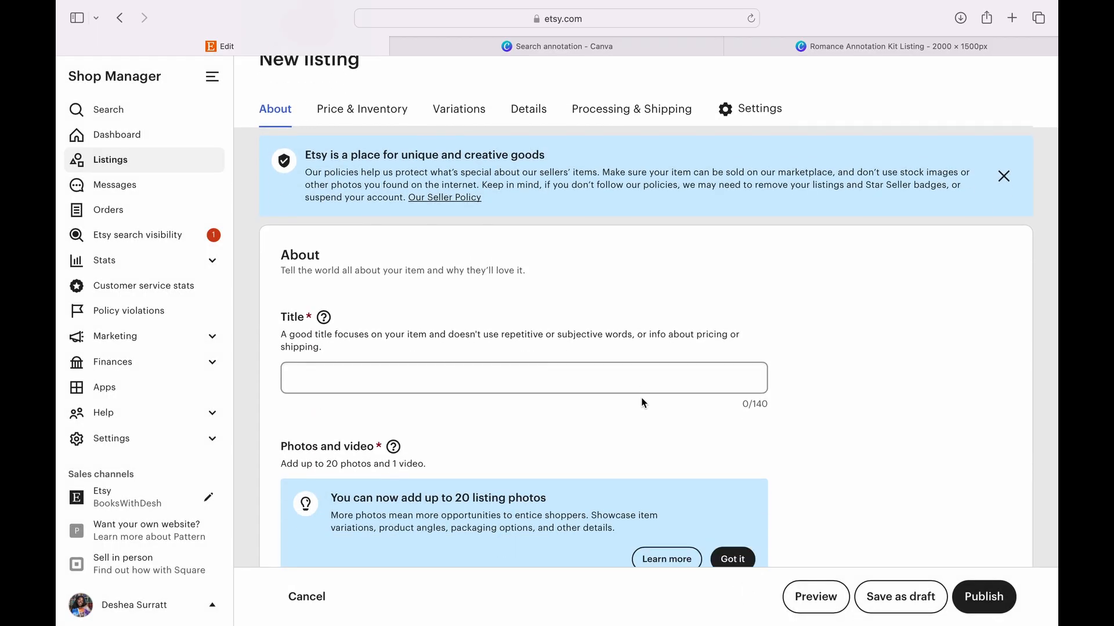
left_click(641, 397)
type("Book annotation kit for romance readers | bookmark, highlighter, pen, and tabs")
scroll(756, 395, "down", 6)
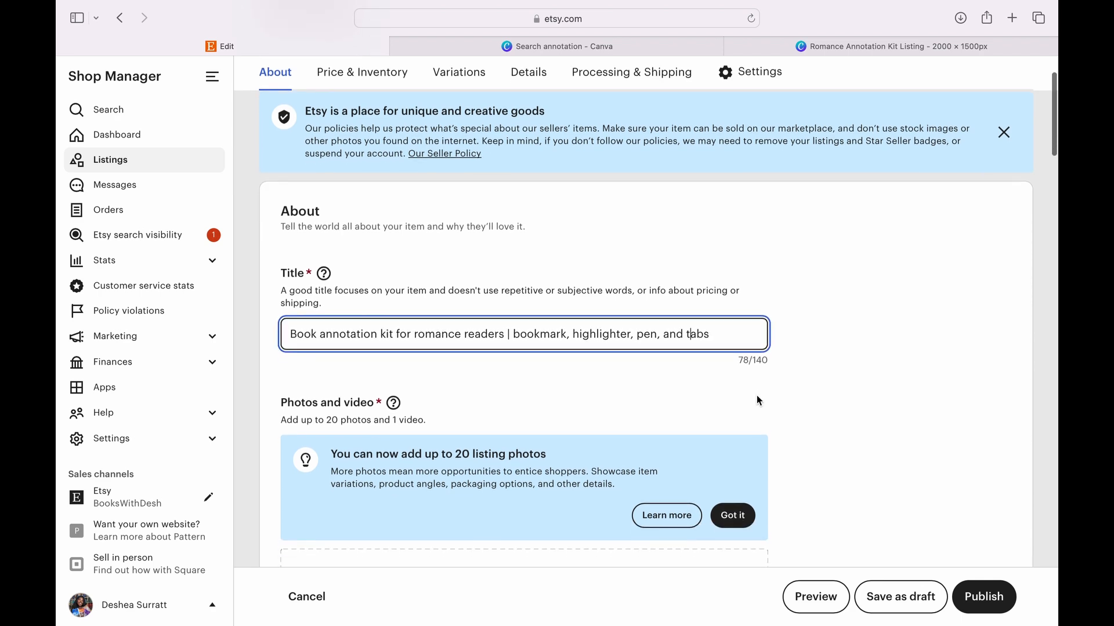
- Upload the ten listing photos, 1.png to 10.png, from the Romance Annotation Kit Listing folder in Downloads
scroll(756, 400, "down", 3)
left_click(529, 452)
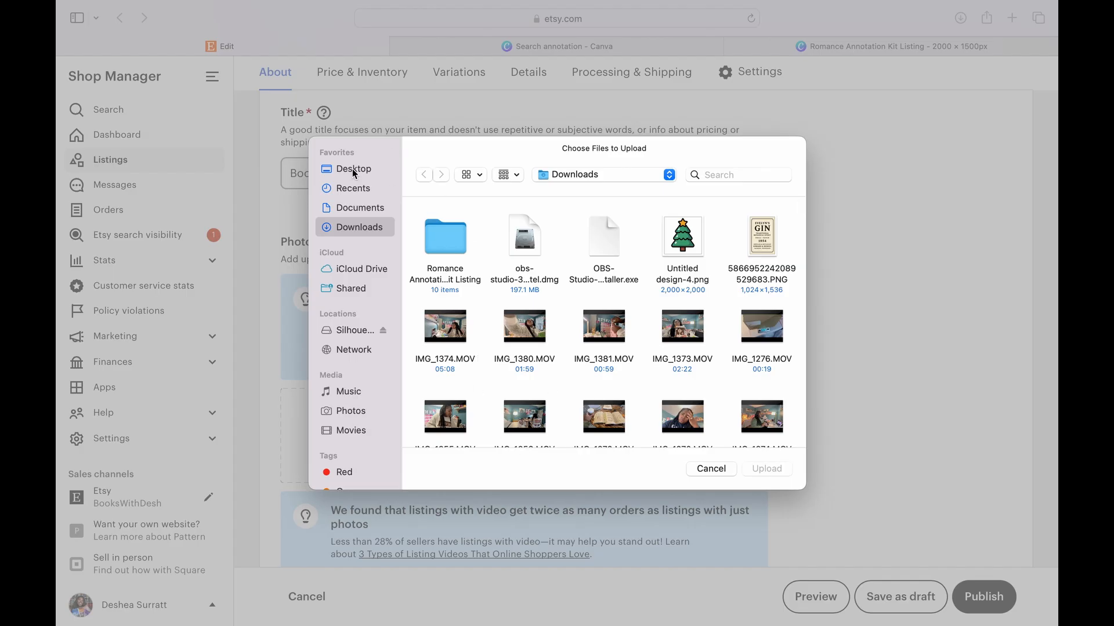
double_click(449, 244)
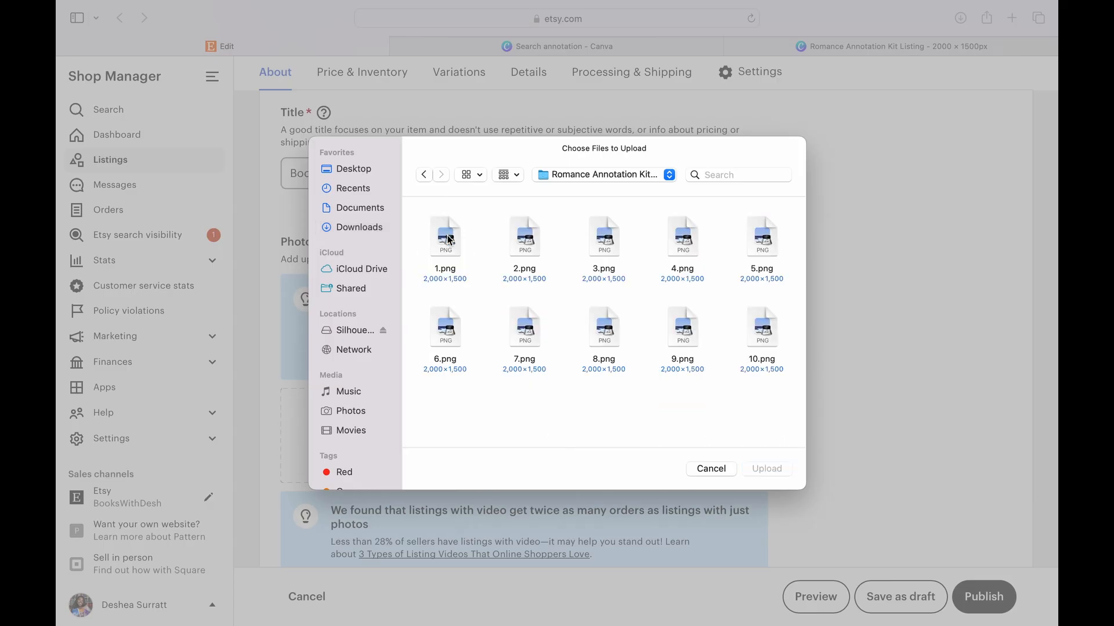
left_click_drag(419, 226, 779, 364)
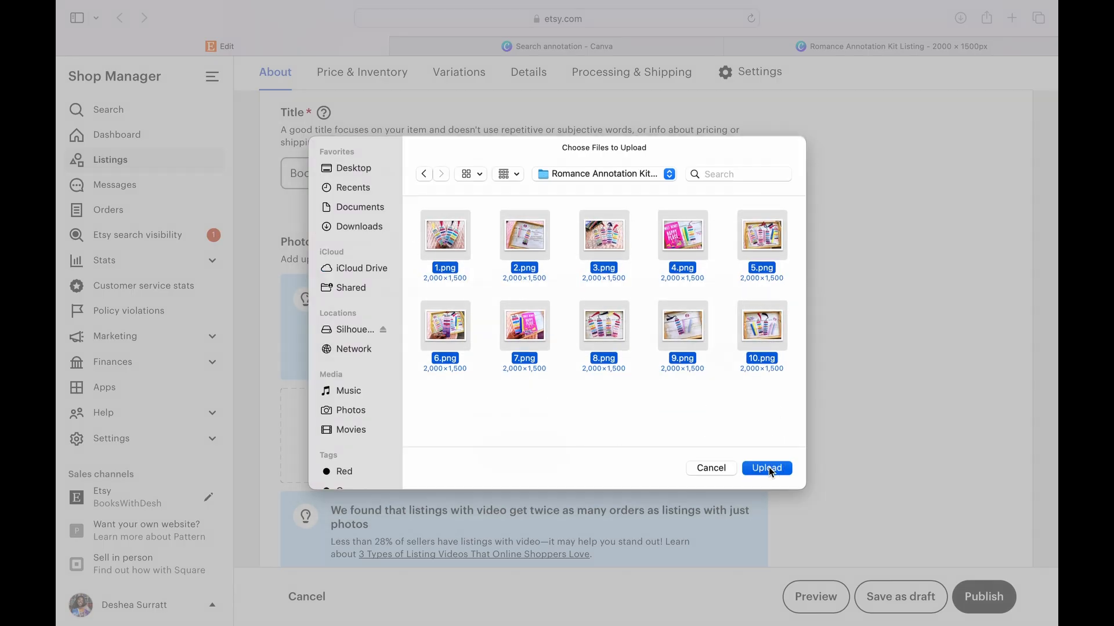
left_click(768, 467)
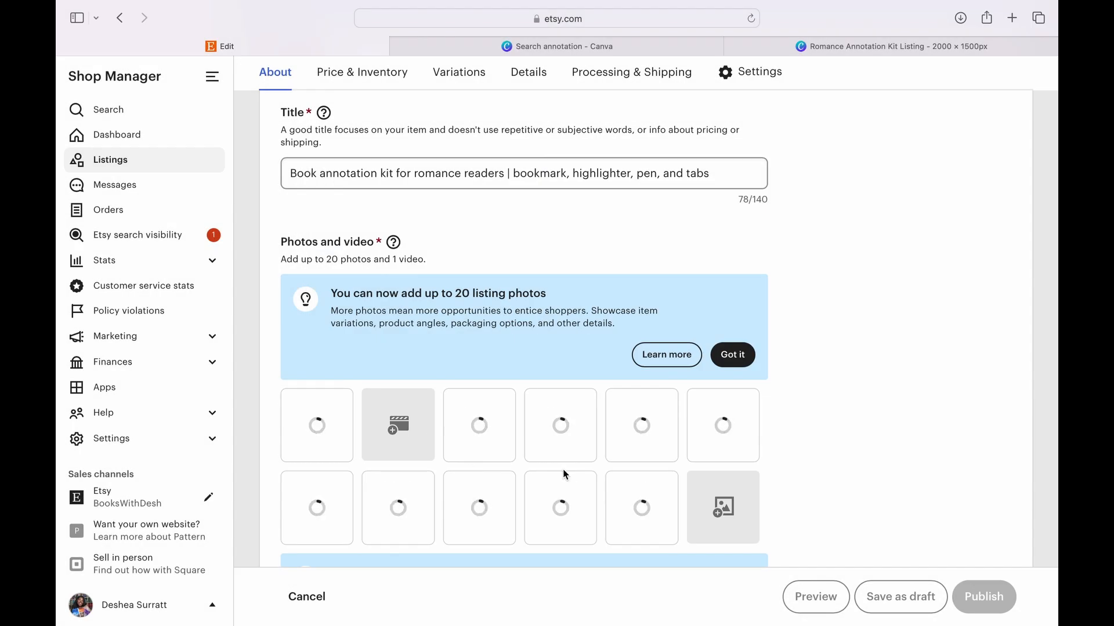
- Check the primary photo's crop in the thumbnail adjustment without applying any change
scroll(563, 469, "down", 10)
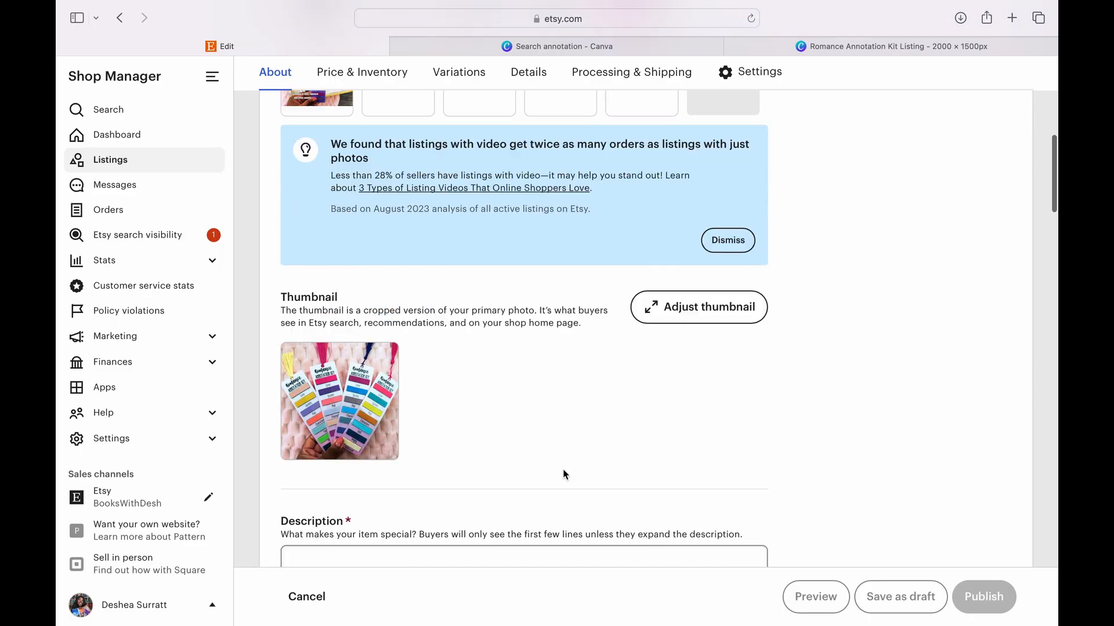
left_click(724, 299)
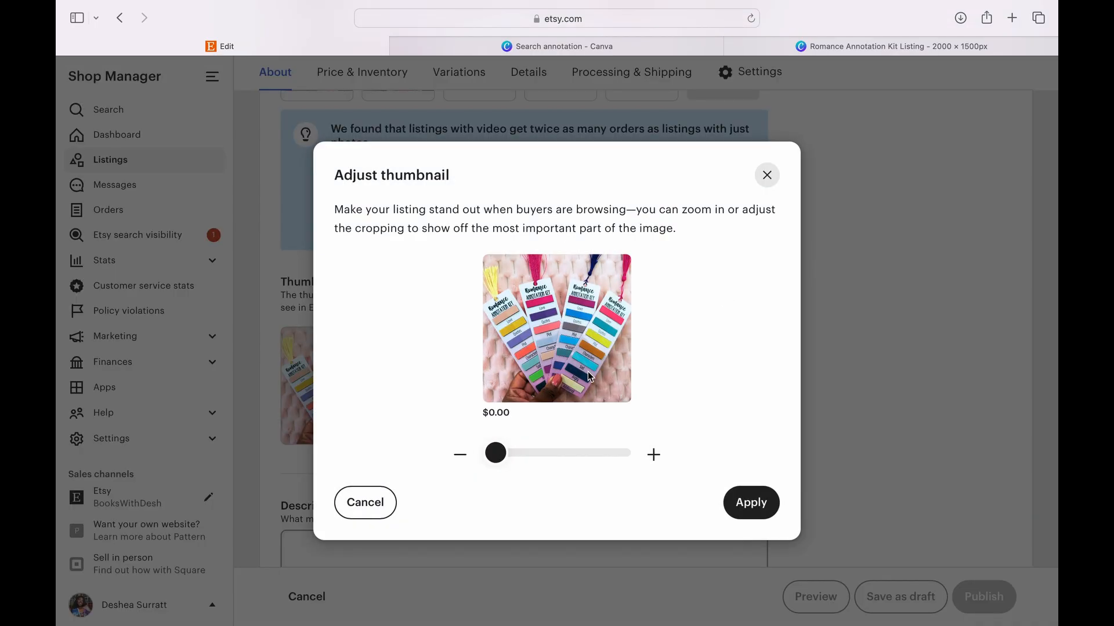
left_click(366, 502)
- Review the keywords and their search data in the Annotation keyword list on eRank
scroll(493, 406, "up", 5)
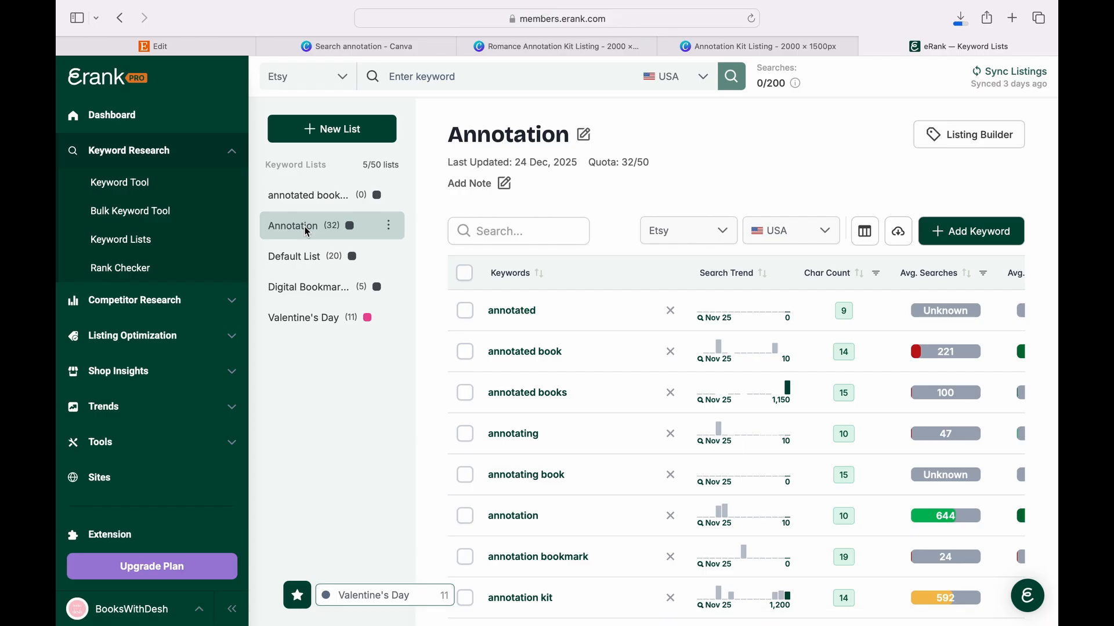
scroll(532, 480, "down", 3)
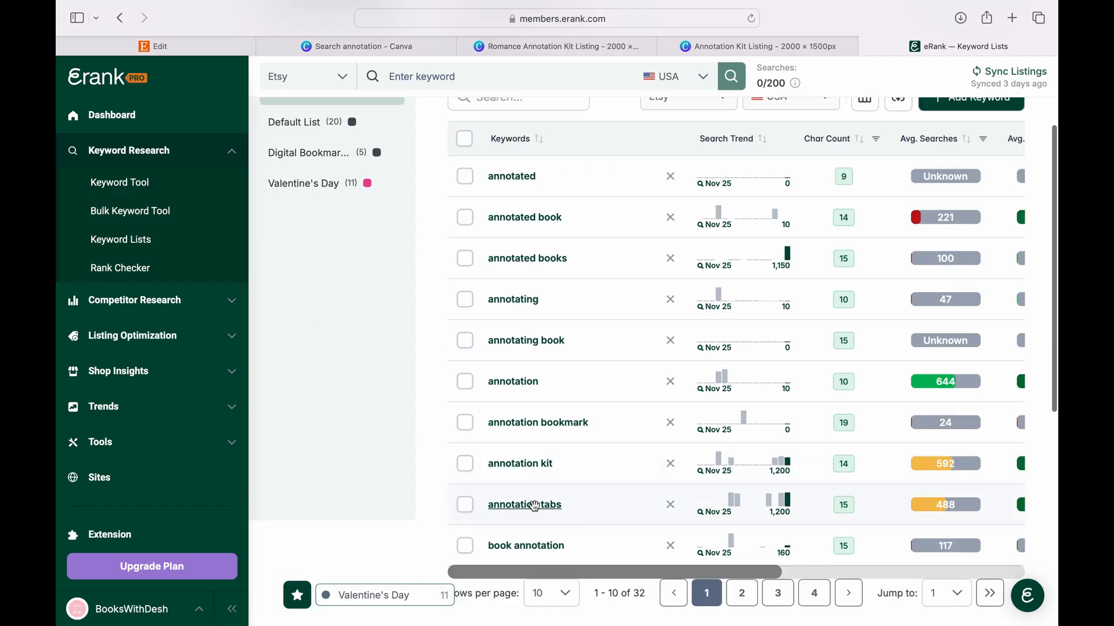
scroll(534, 507, "right", 3)
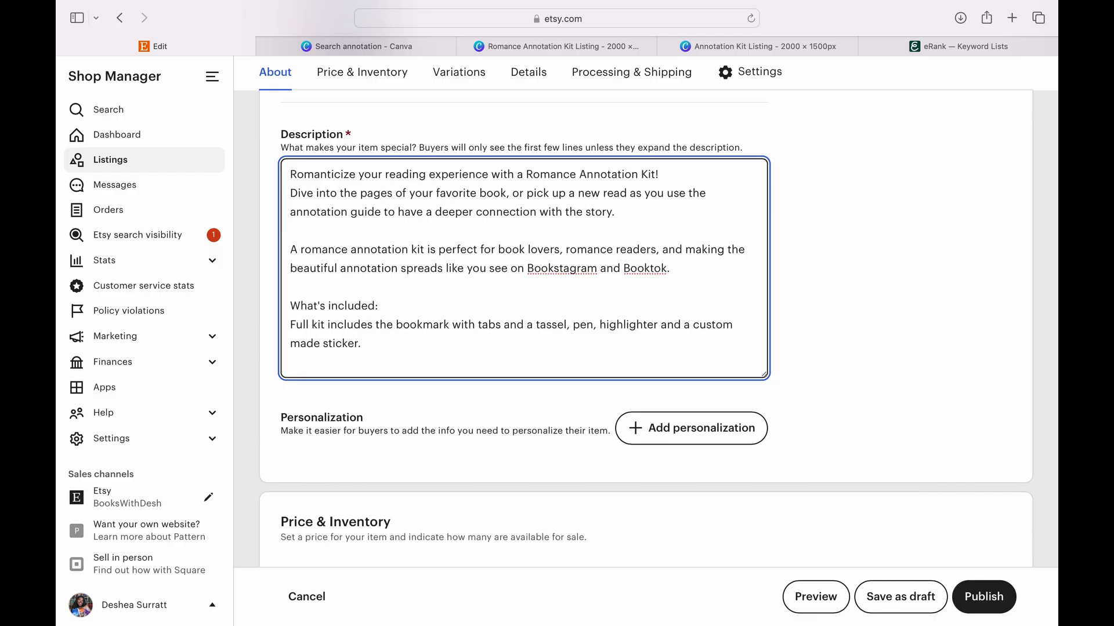
- Add the line "Romance bookmark is just the bookmark with tabs and tassel included." to the Etsy listing description
type("Romance bookmark is ")
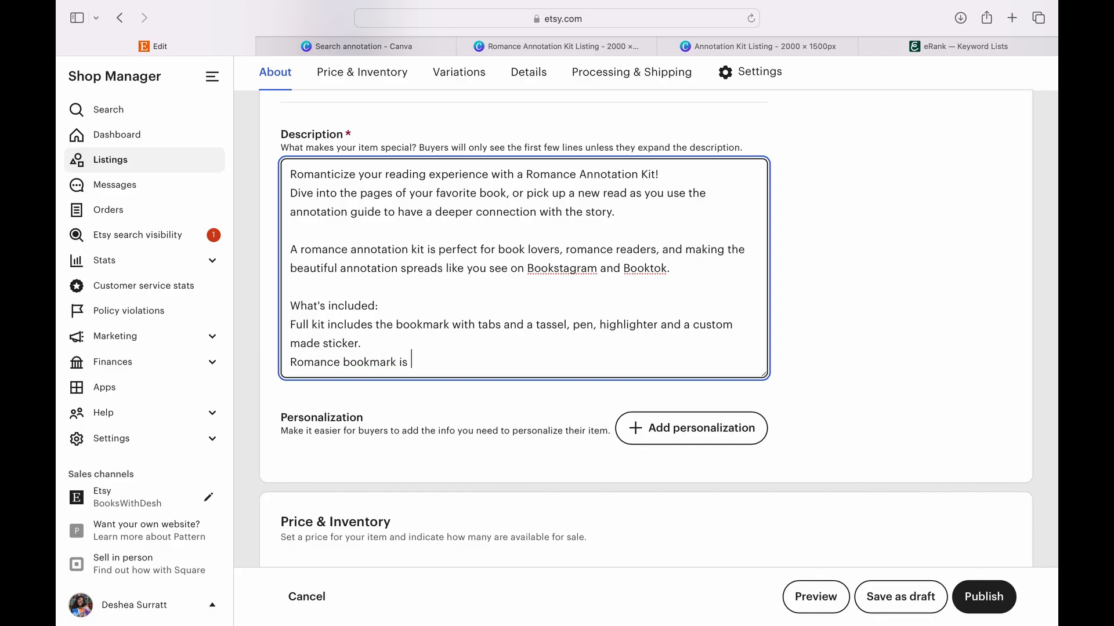
type("just the bookmark with")
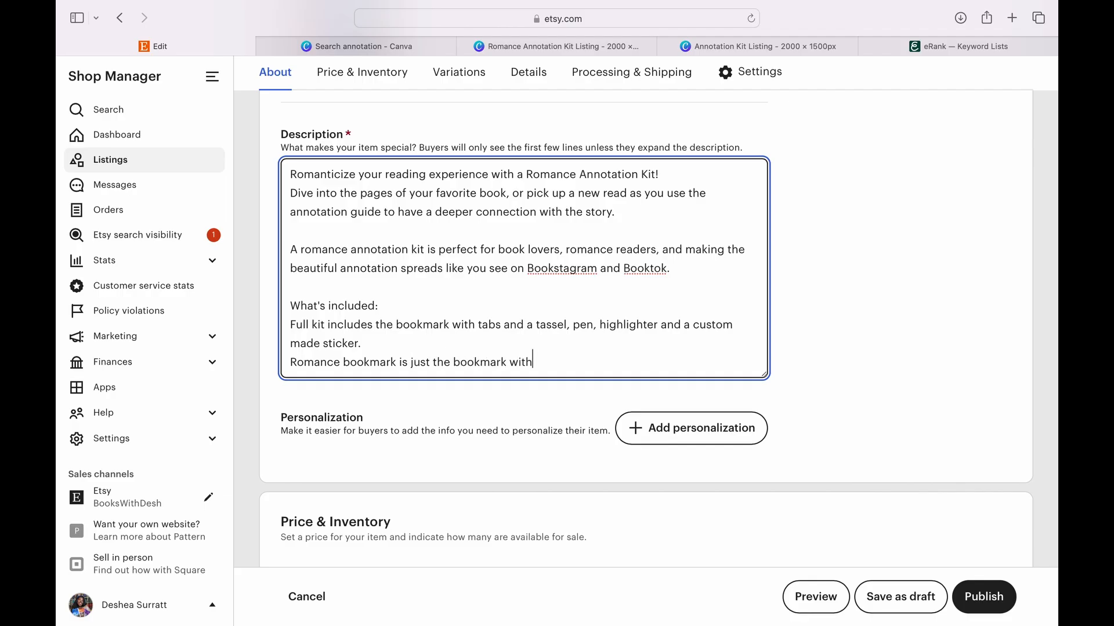
type(" tabs and tassel included.")
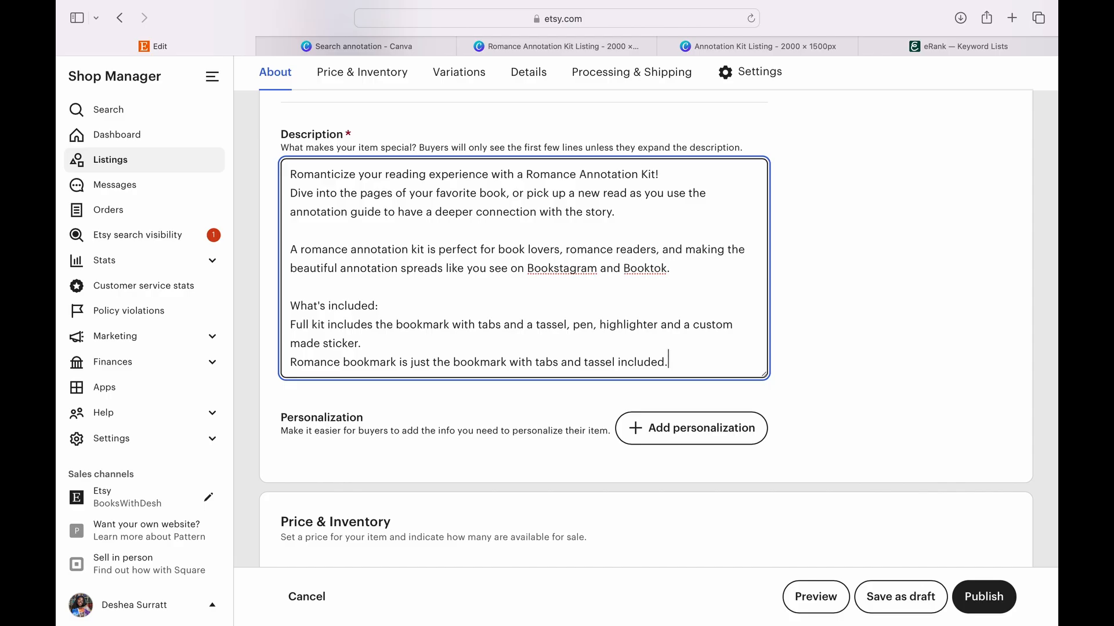
- Add a separate description paragraph: "The categories include: Love, Quotes, Plot, Characters, Sad, Angry, and Additional."
key("Return")
key("Return")
type("The ")
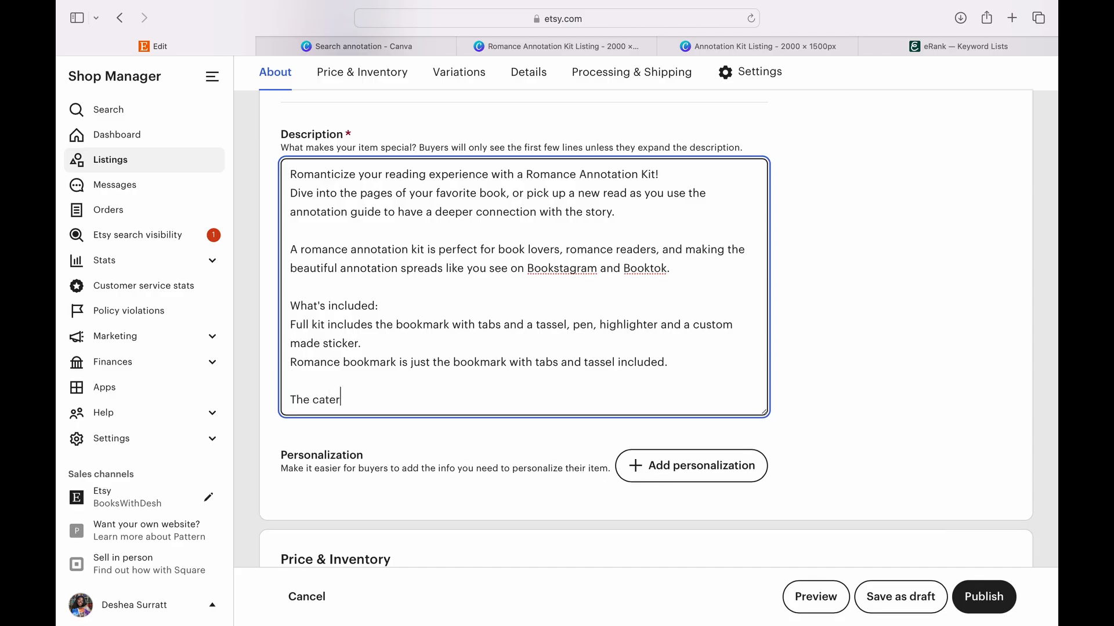
type("categories include: Love, Quotes,")
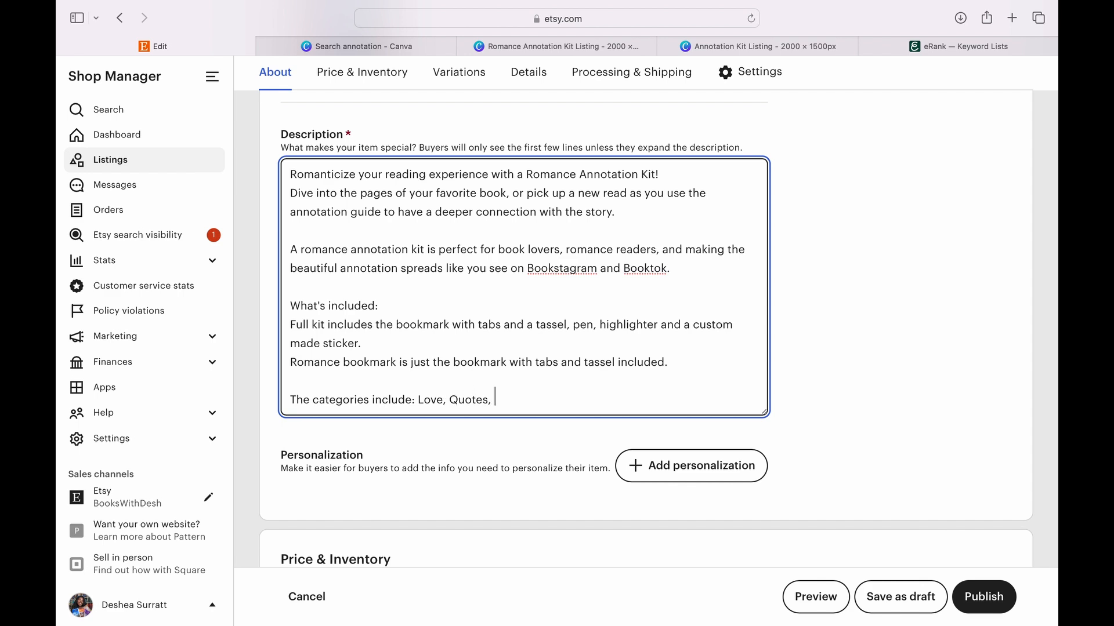
type("ot")
type(", Characher")
key("BackSpace")
- Write under "This is perfect for:" the text "Annotating romance or romantasy reads, thoughtful reader gifts and book exchanges, and"
type("or ")
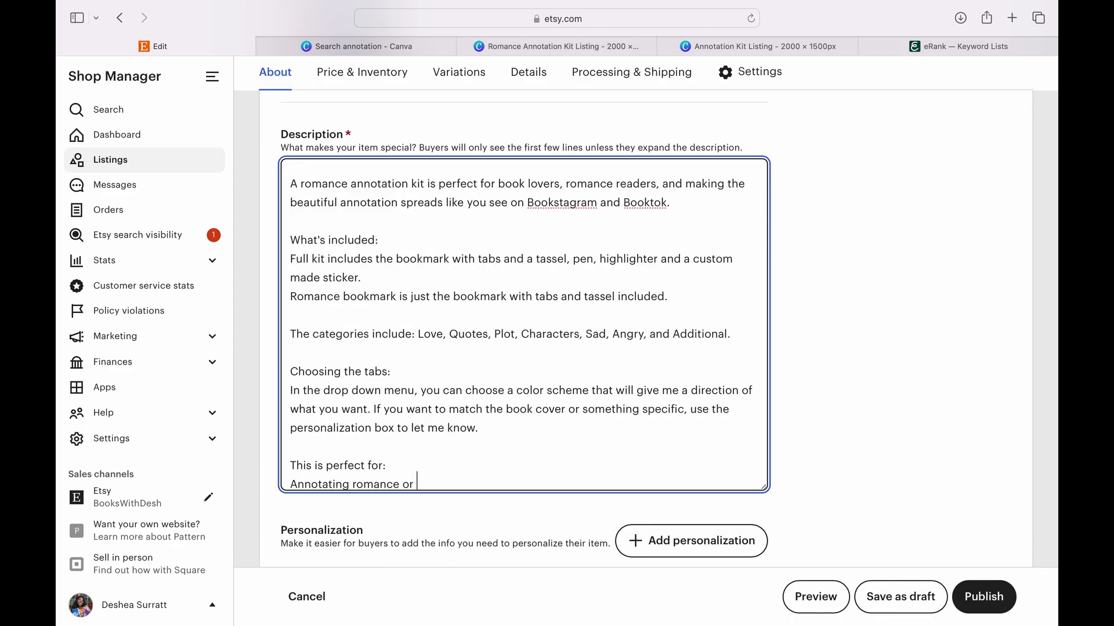
type("romantasy reads")
type(", thou")
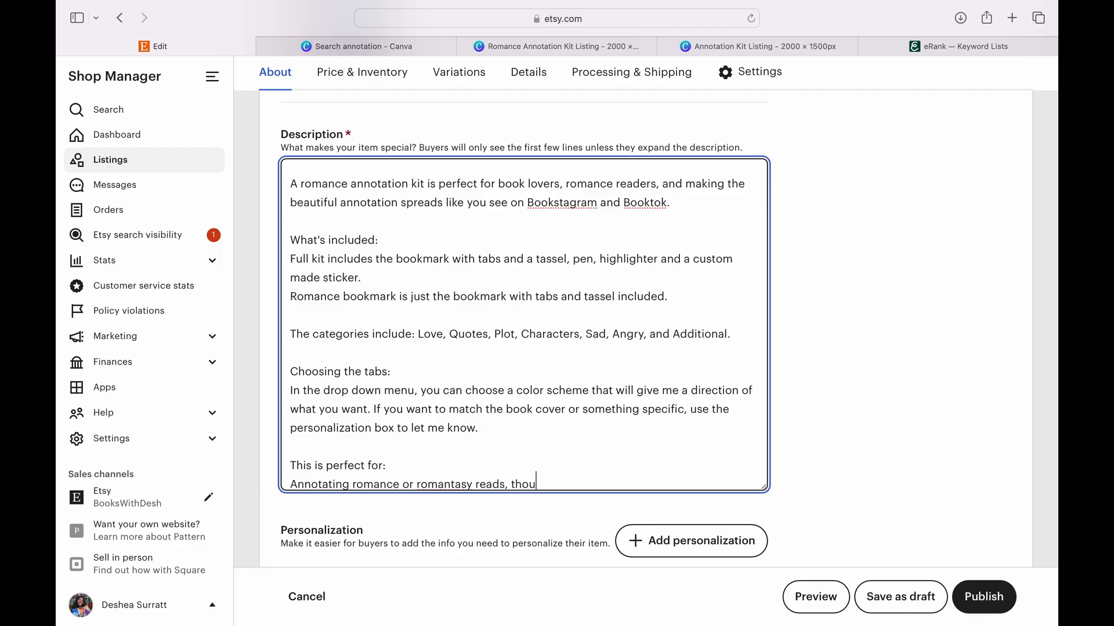
type("ghtful reader gifts and book exchan")
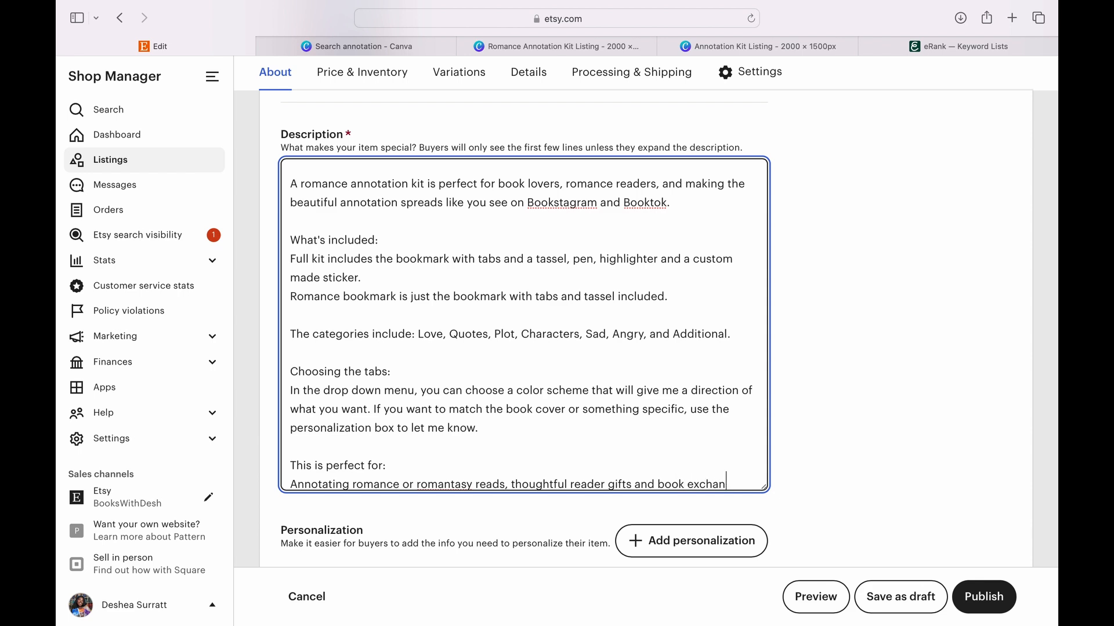
type("ges, and")
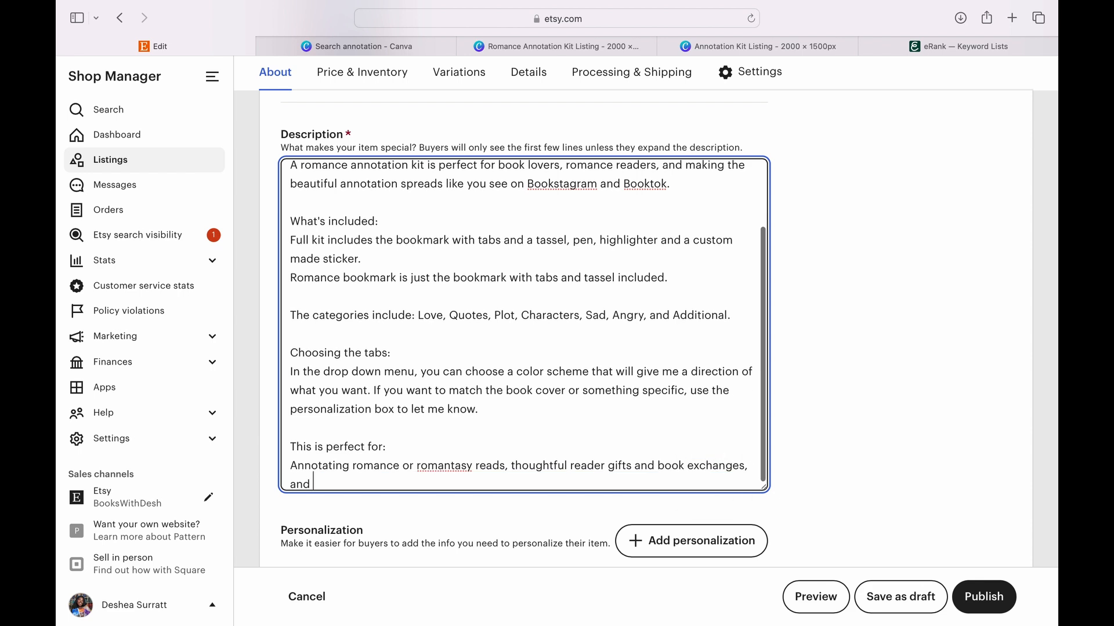
type(" also")
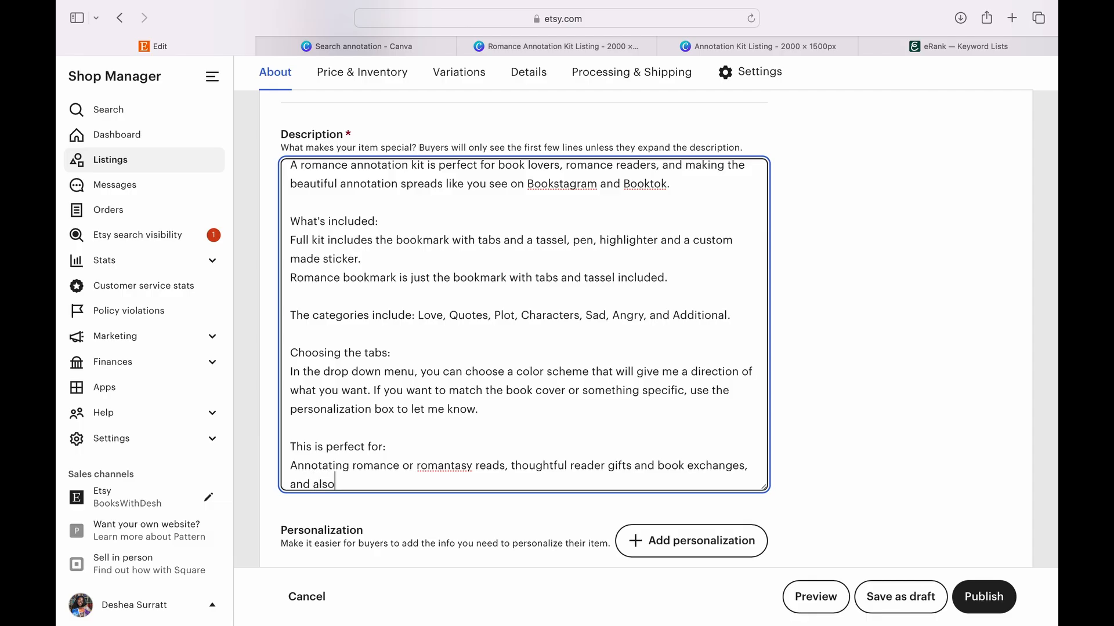
type(" deepening your own reading ")
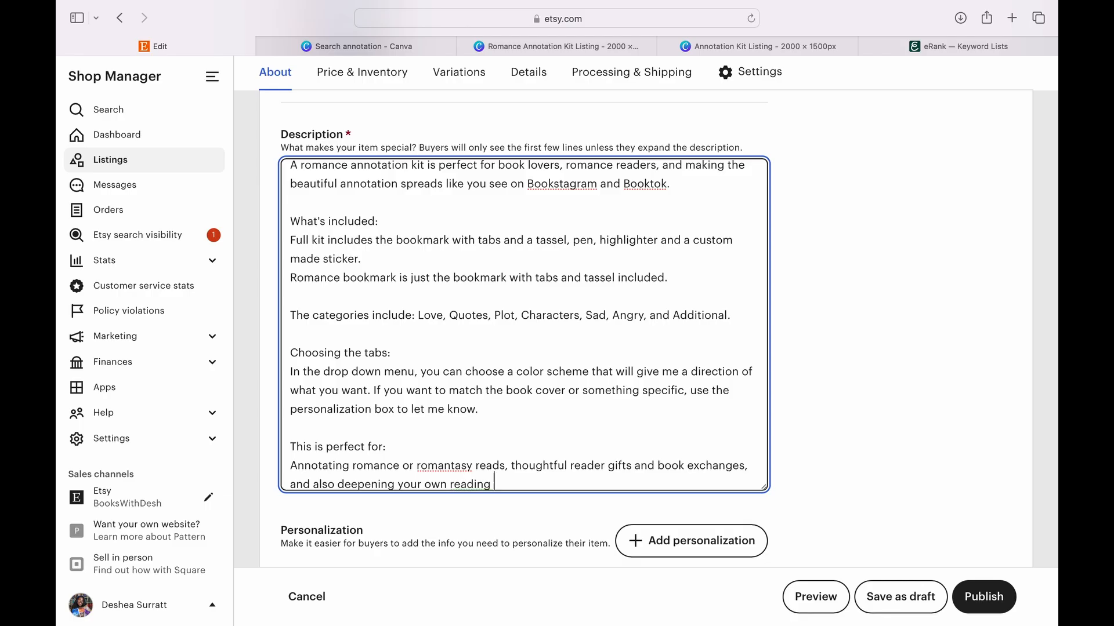
type("exper")
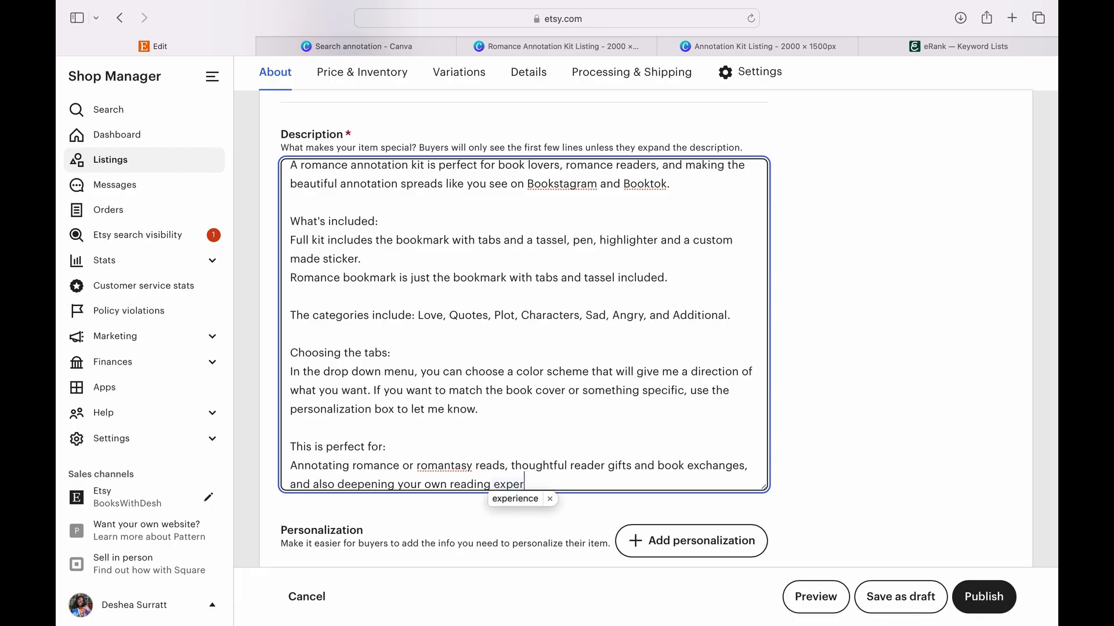
type("ience and refl")
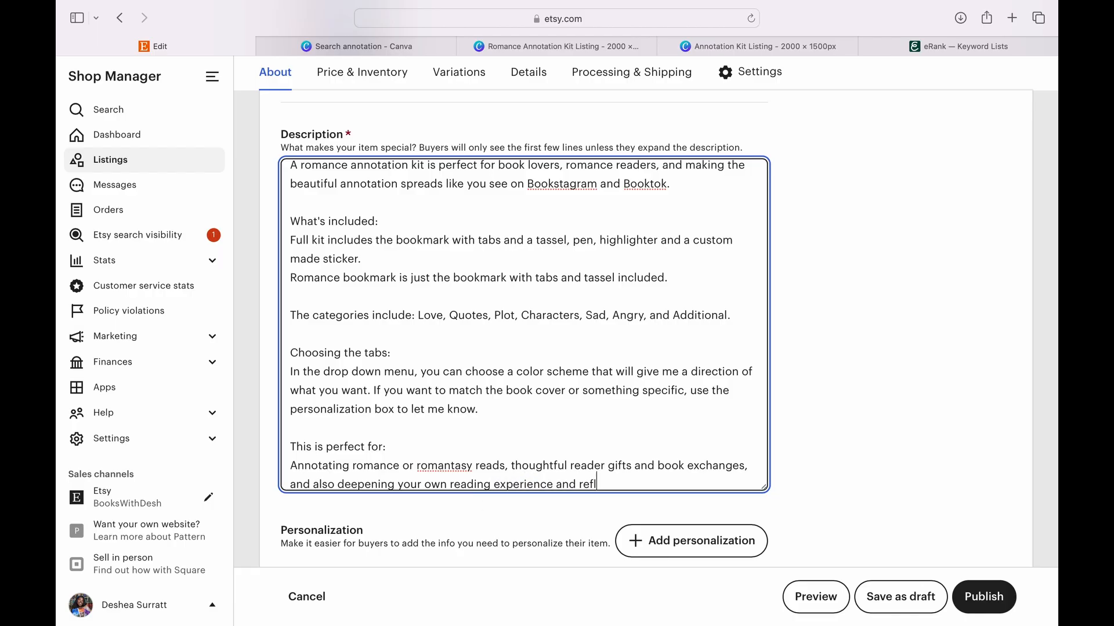
- Finish the description with "also deepening your own reading experience and reflections", the note about writing reviews, and the invitation to message for bulk orders
type("f")
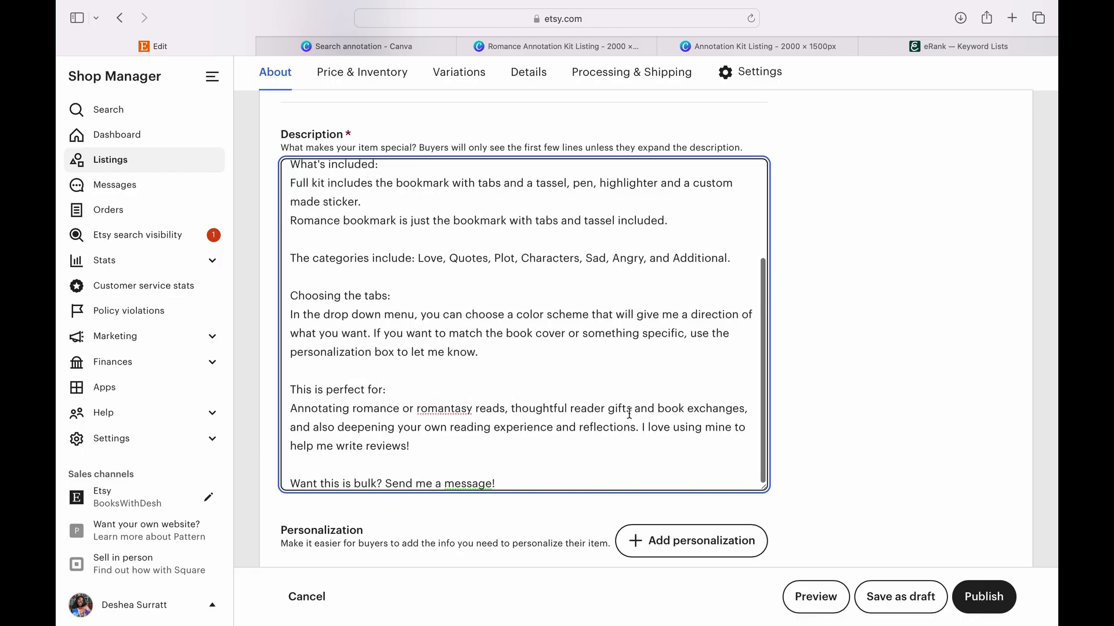
- Add personalization and replace the default buyer instructions with "Would you like a specific color scheme"
scroll(629, 414, "down", 2)
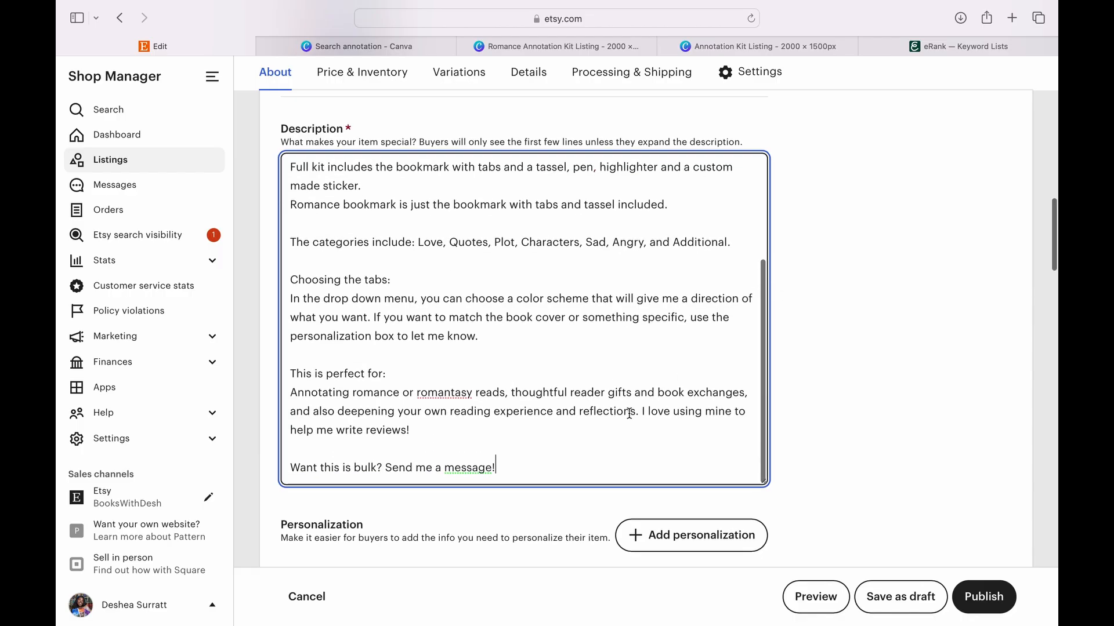
scroll(828, 476, "down", 3)
left_click(707, 361)
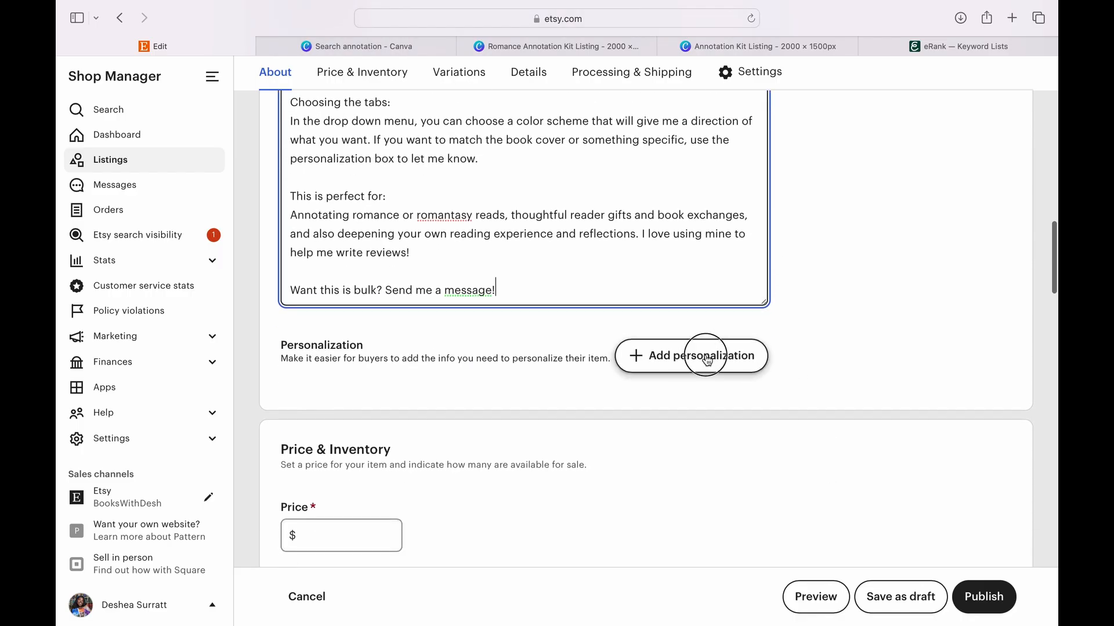
triple_click(580, 440)
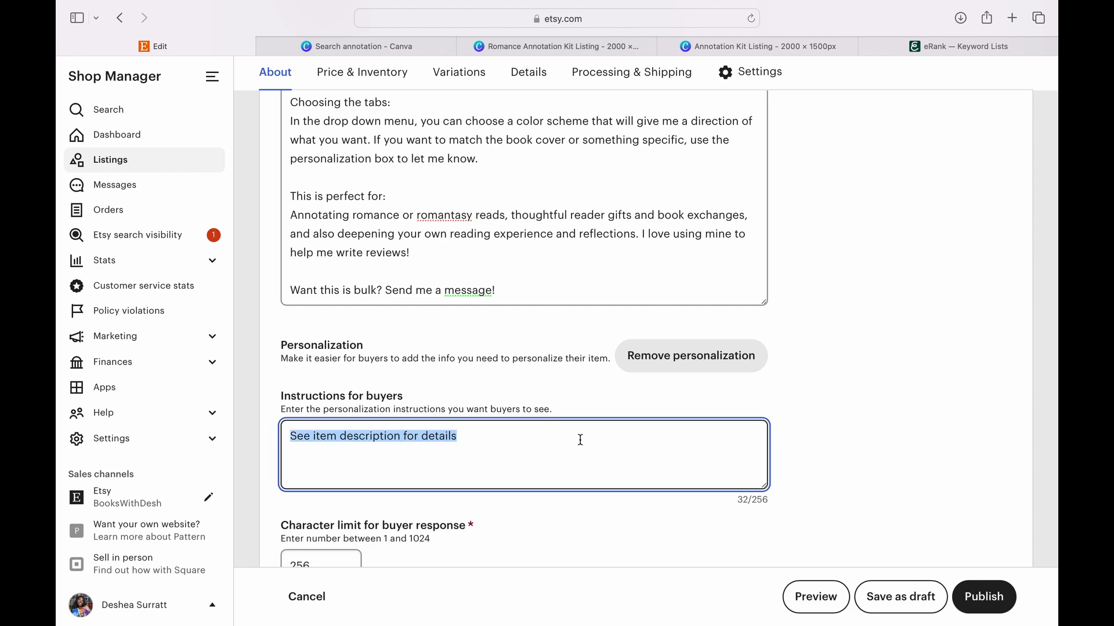
type("Would you like a ")
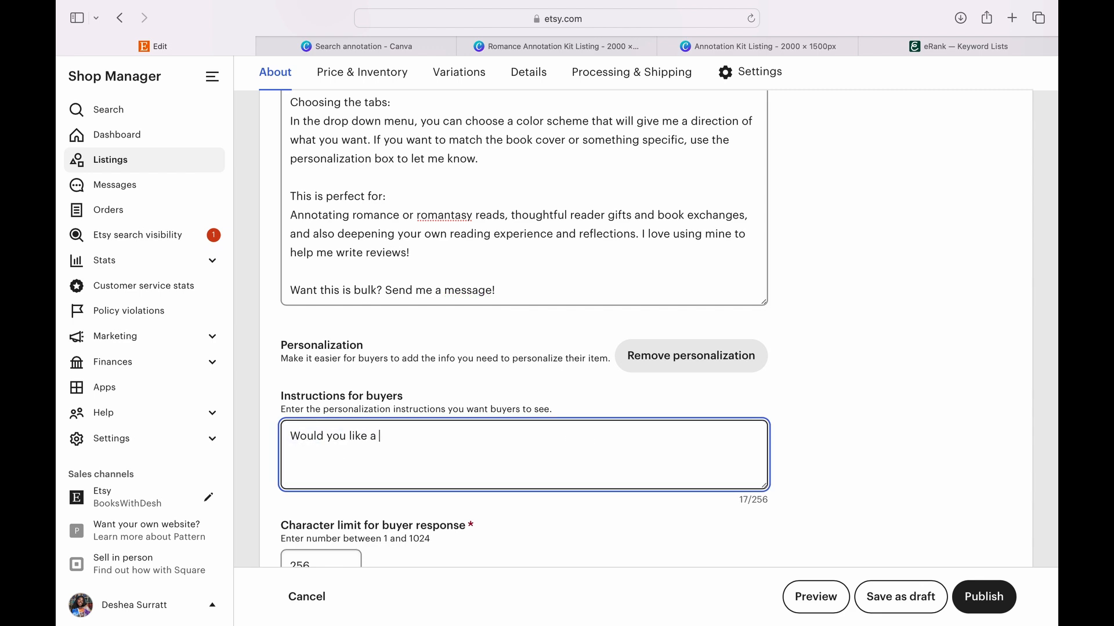
type("specifit")
type(" cor")
key("BackSpace")
type("lor scheme to")
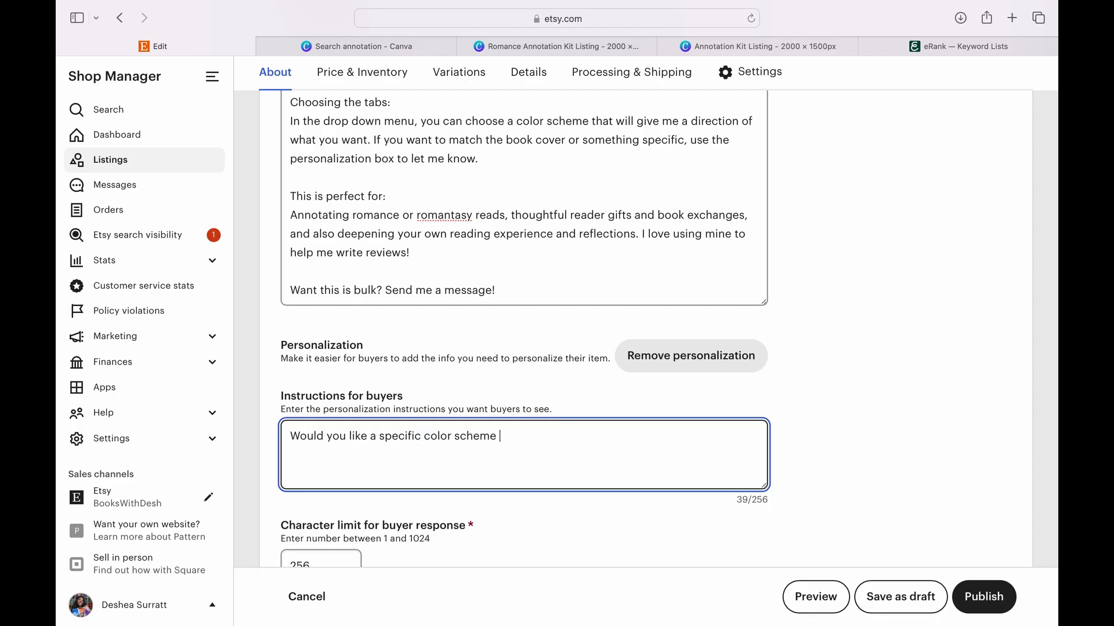
- Complete the personalization question with "or to match a book cover?"
key("BackSpace")
key("BackSpace")
key("BackSpace")
type("r ro m")
key("BackSpace")
key("BackSpace")
key("BackSpace")
key("BackSpace")
type("to match a book vo")
key("BackSpace")
key("BackSpace")
type("cover")
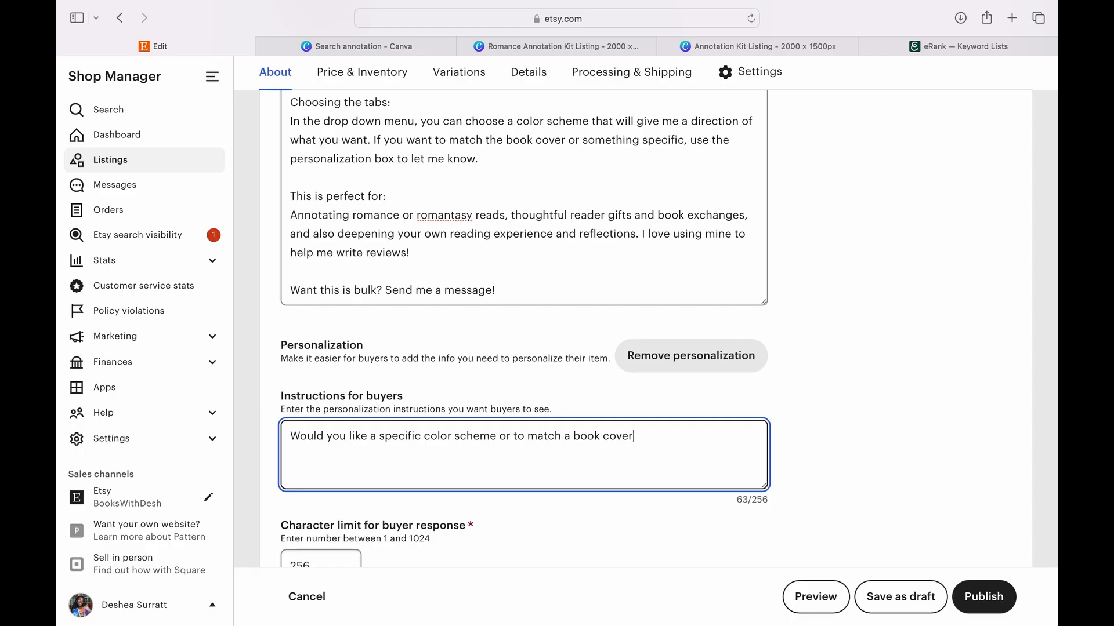
type("?")
- Make personalization optional for the buyer
scroll(432, 480, "down", 3)
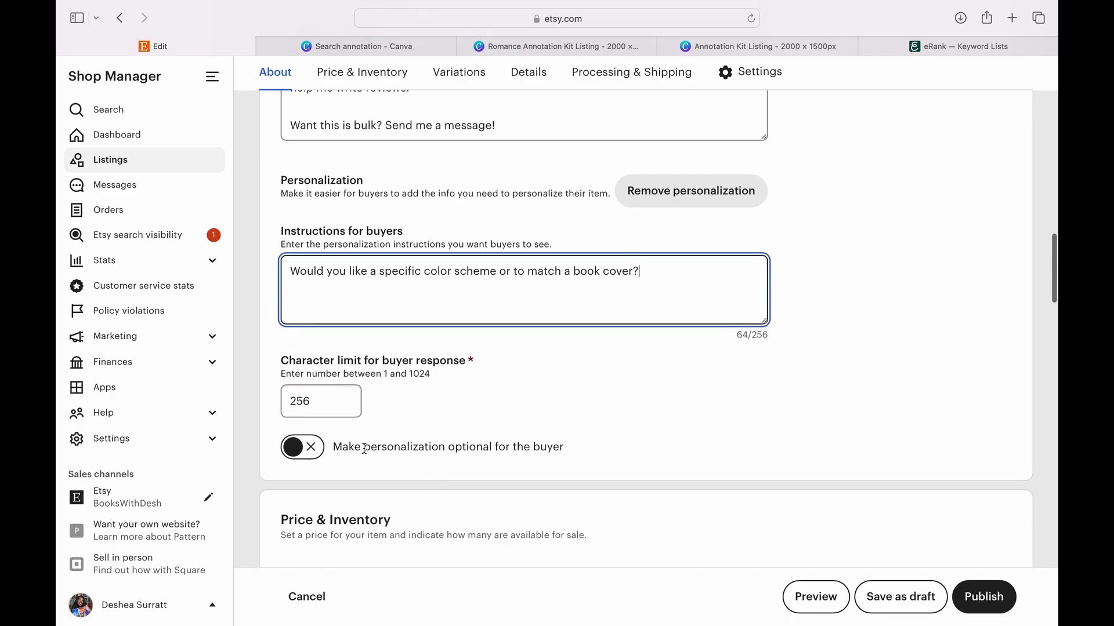
left_click(305, 457)
- Add a custom variation to the listing and name it "Which option would you like?"
scroll(468, 455, "down", 6)
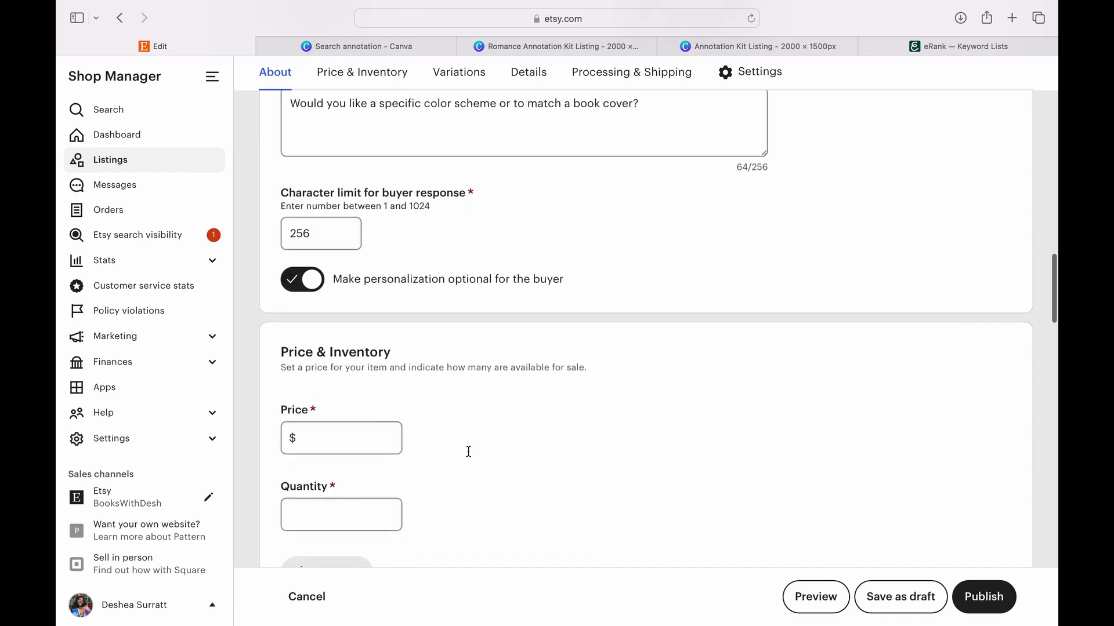
scroll(470, 456, "up", 1)
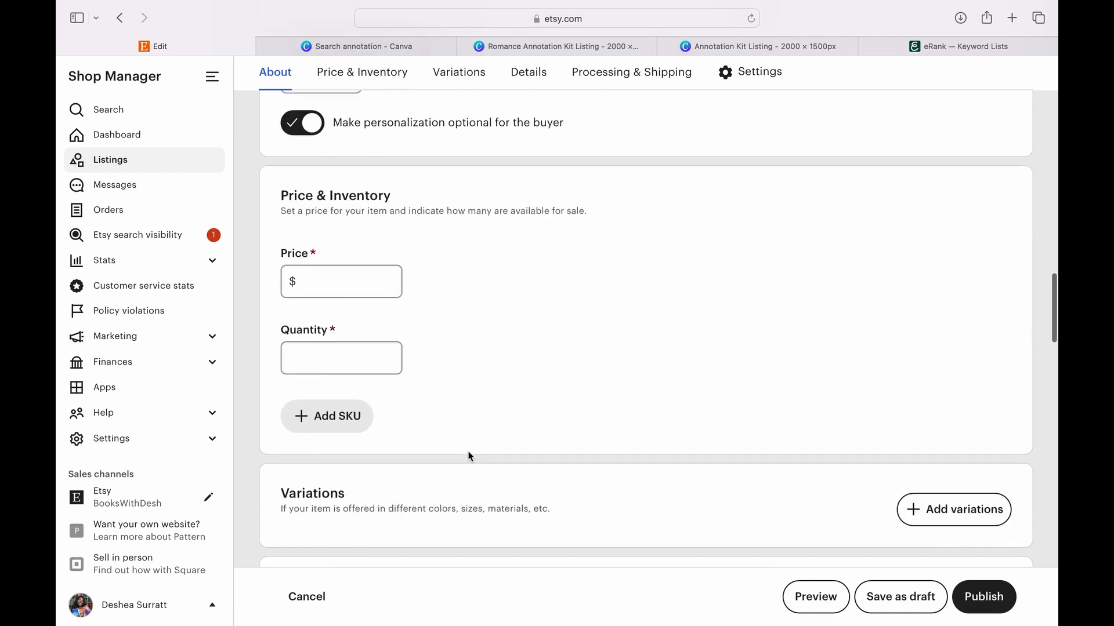
scroll(470, 456, "down", 1)
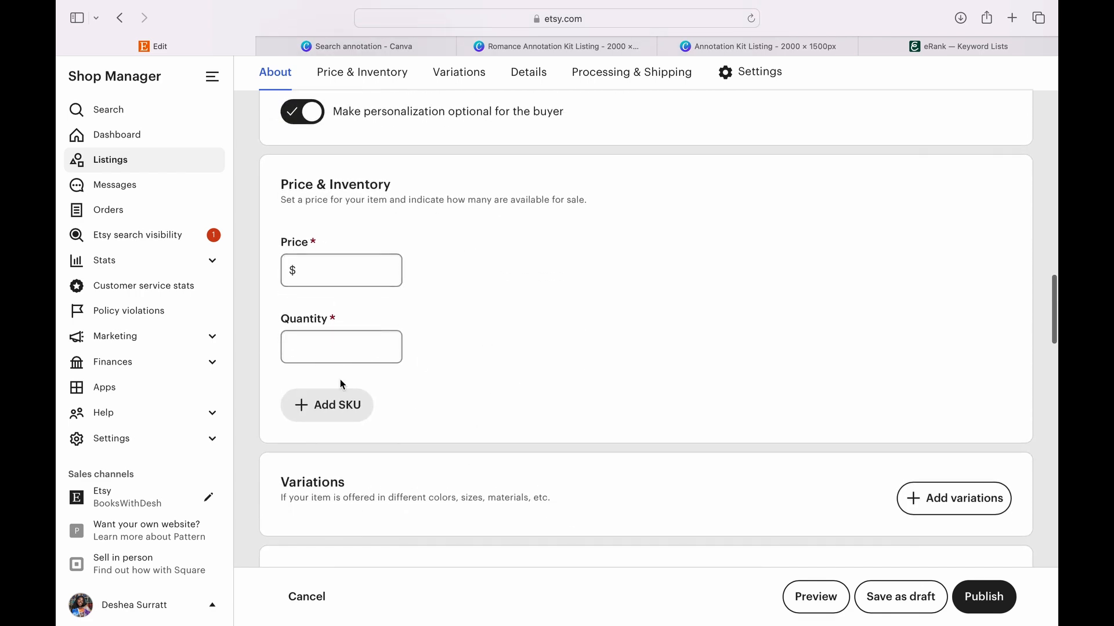
scroll(467, 377, "down", 2)
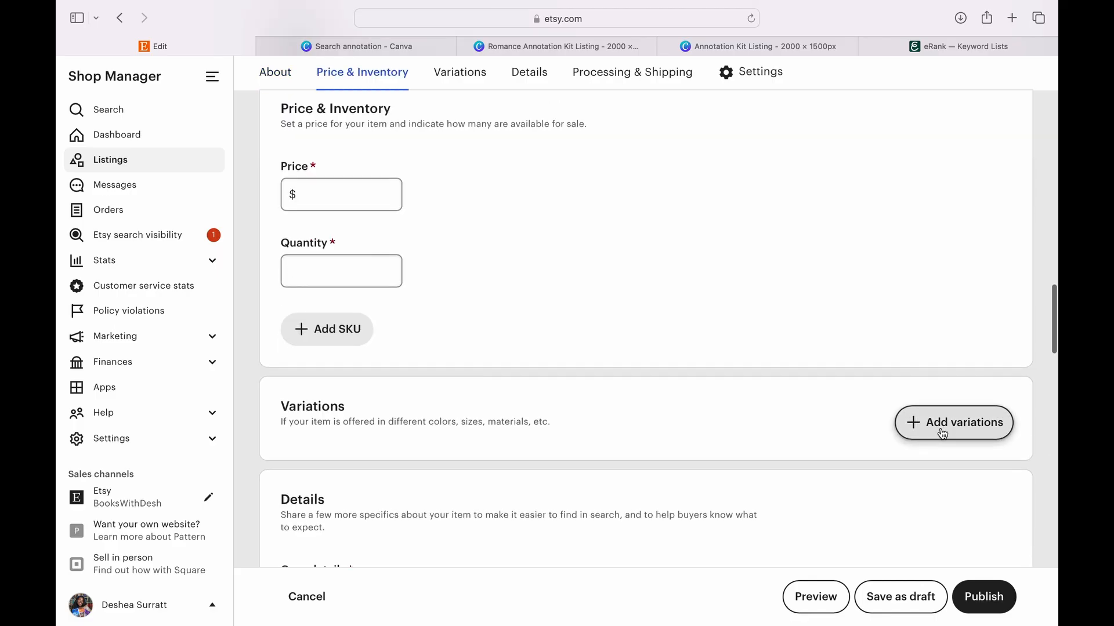
left_click(942, 434)
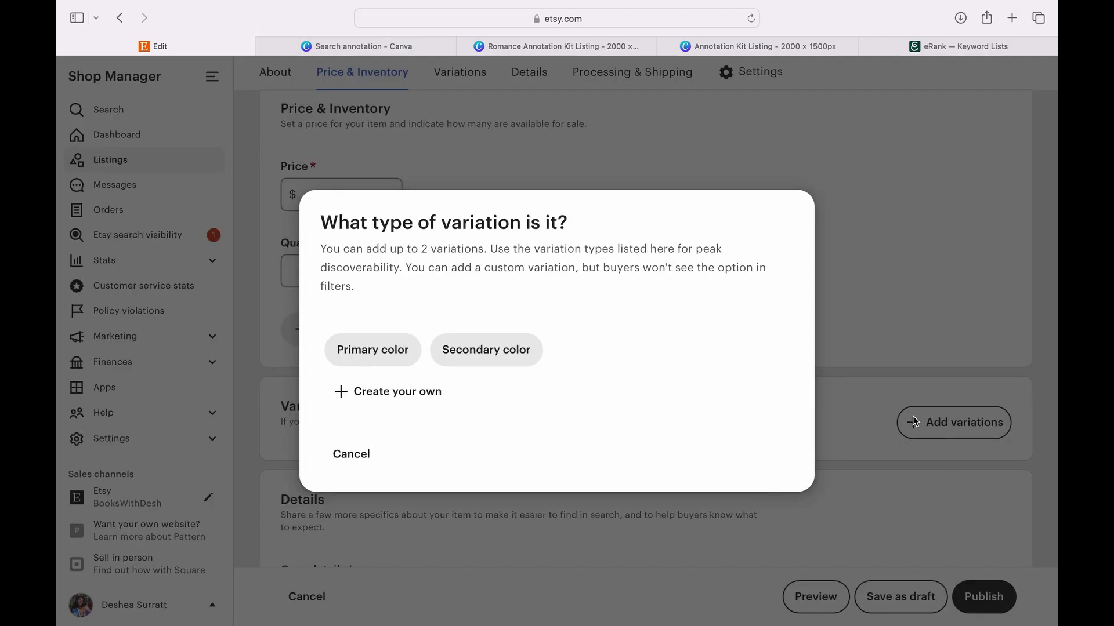
left_click(408, 401)
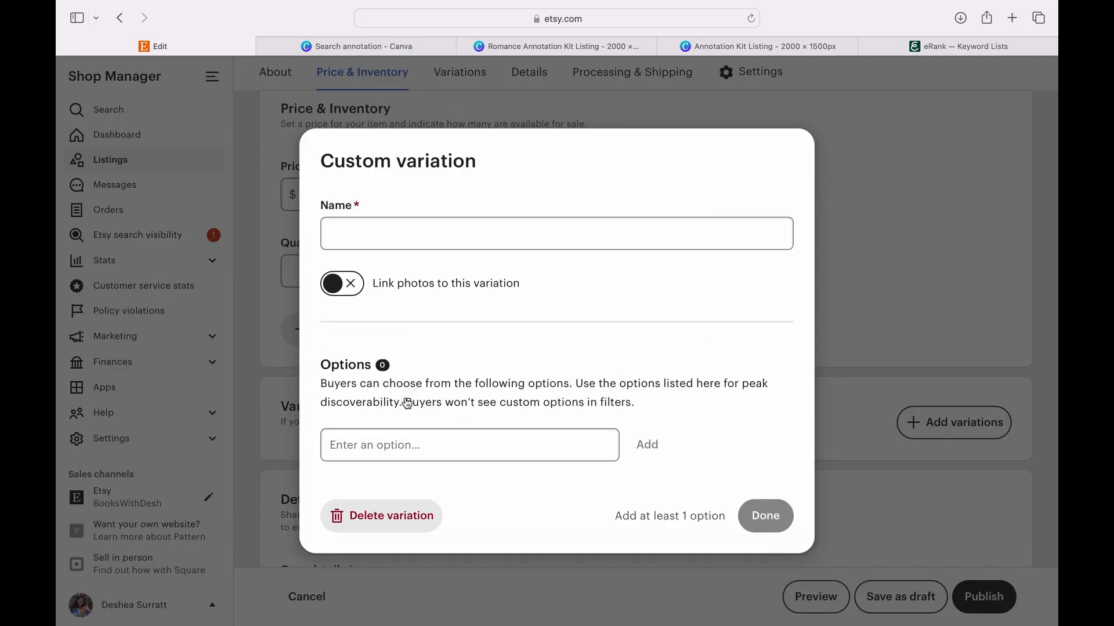
left_click(457, 239)
type("Which")
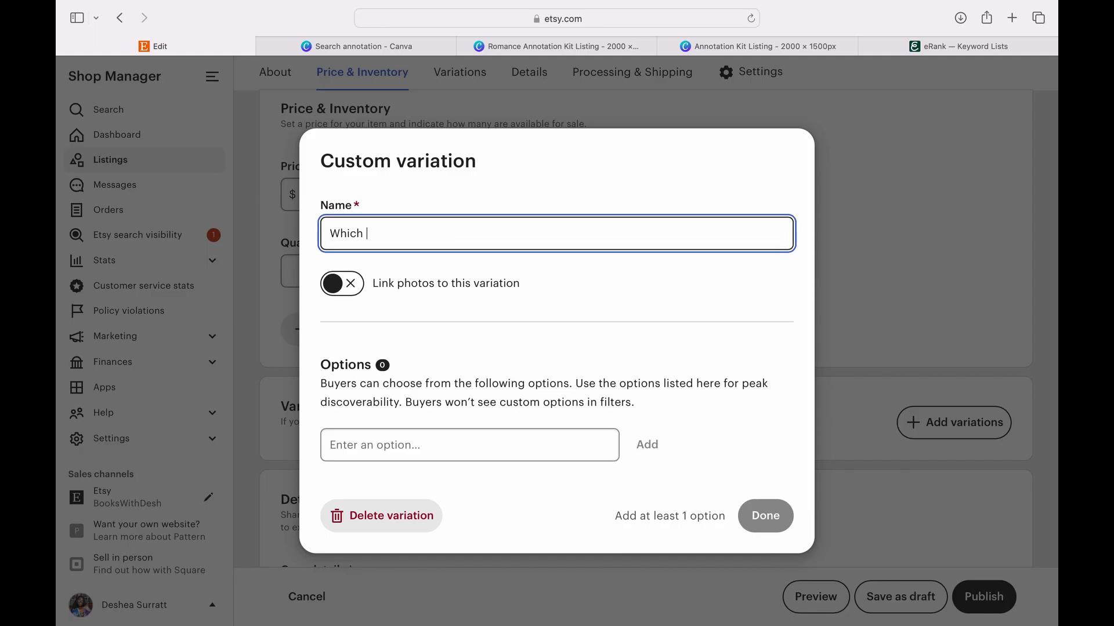
type(" optio")
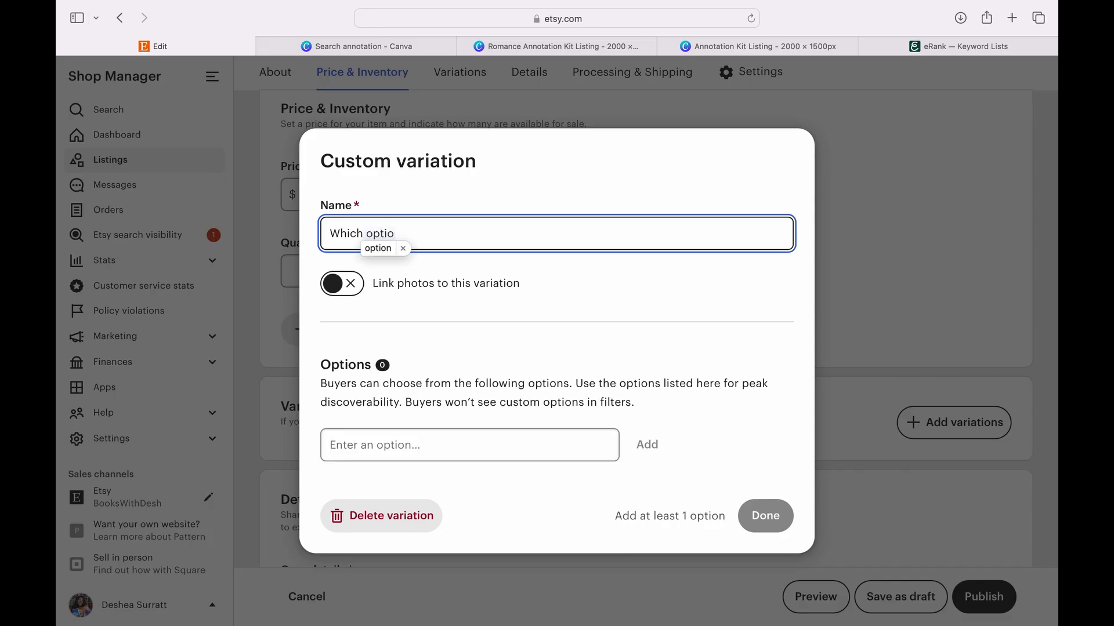
type("n would you like")
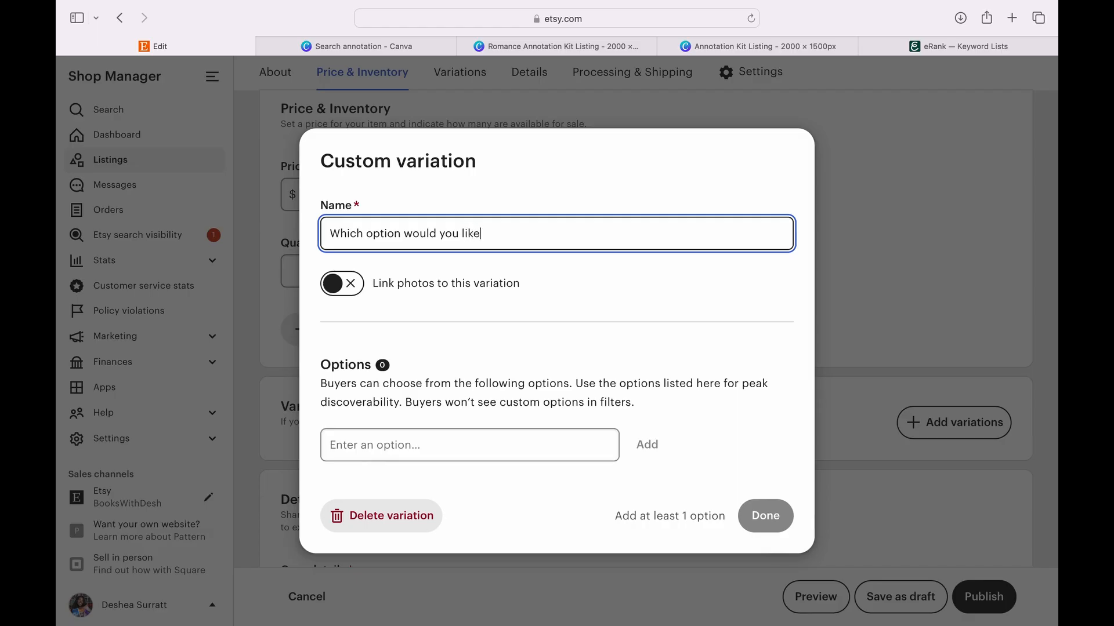
type("?")
- Enter "Romance Full Kit" as the variation's first option, replacing the overlong "Romance Annotation Kit" wording
left_click(434, 441)
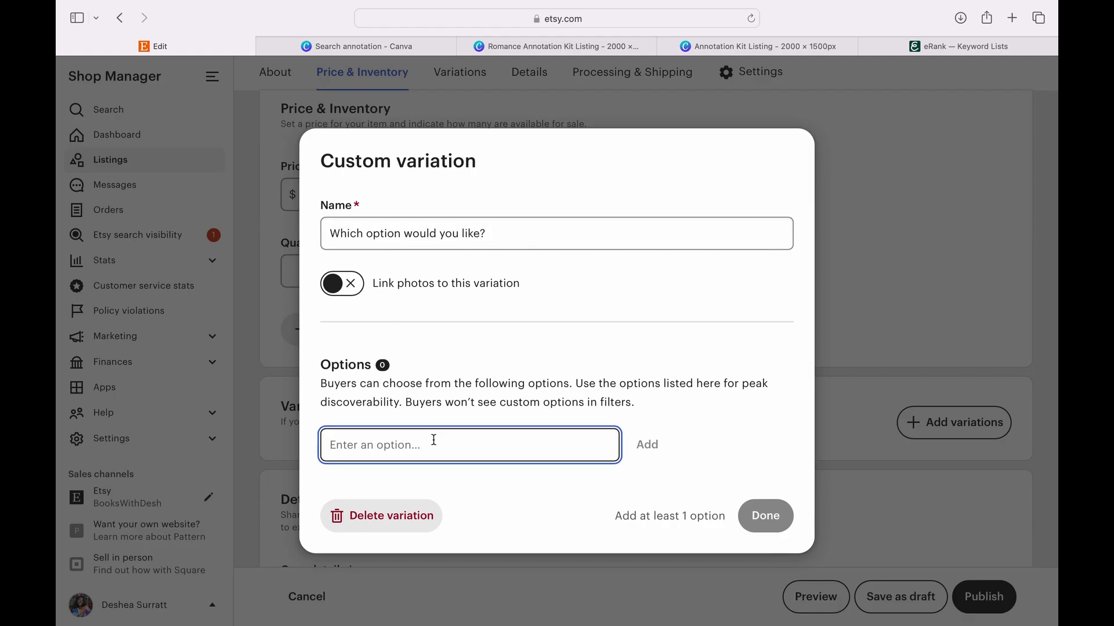
type("Roman")
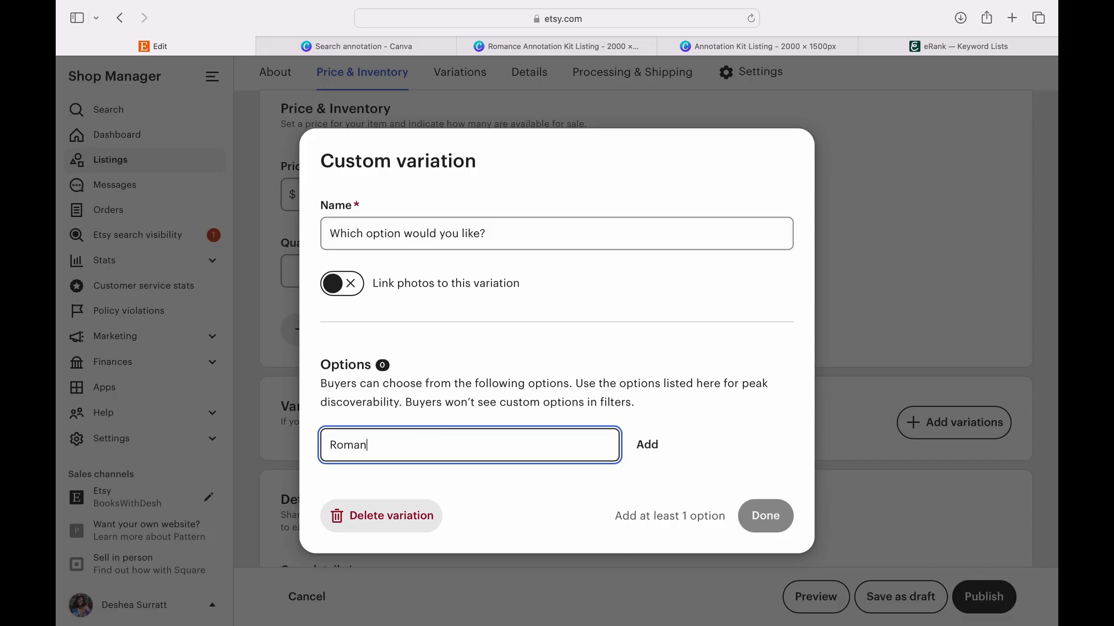
type("ce Annotation Kit")
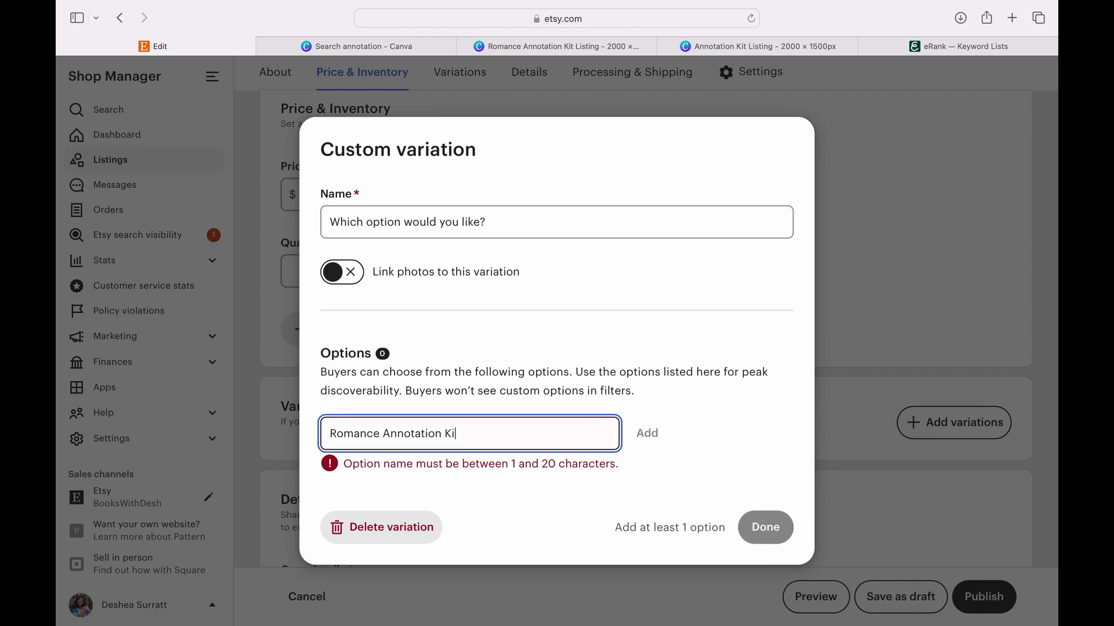
left_click(445, 434)
key("BackSpace")
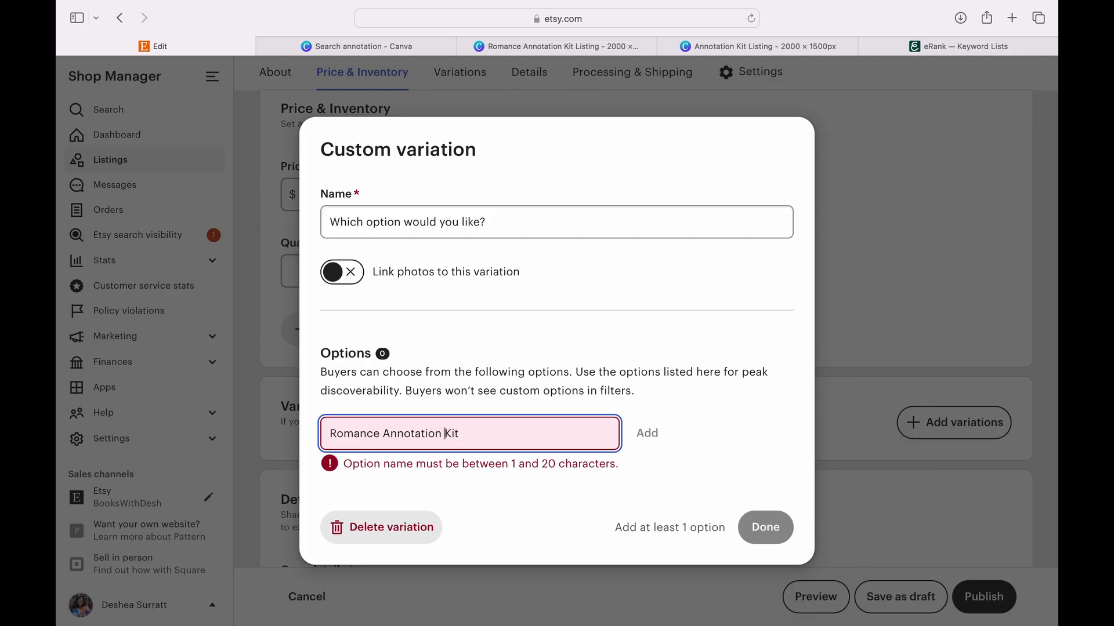
double_click(428, 433)
type("Full")
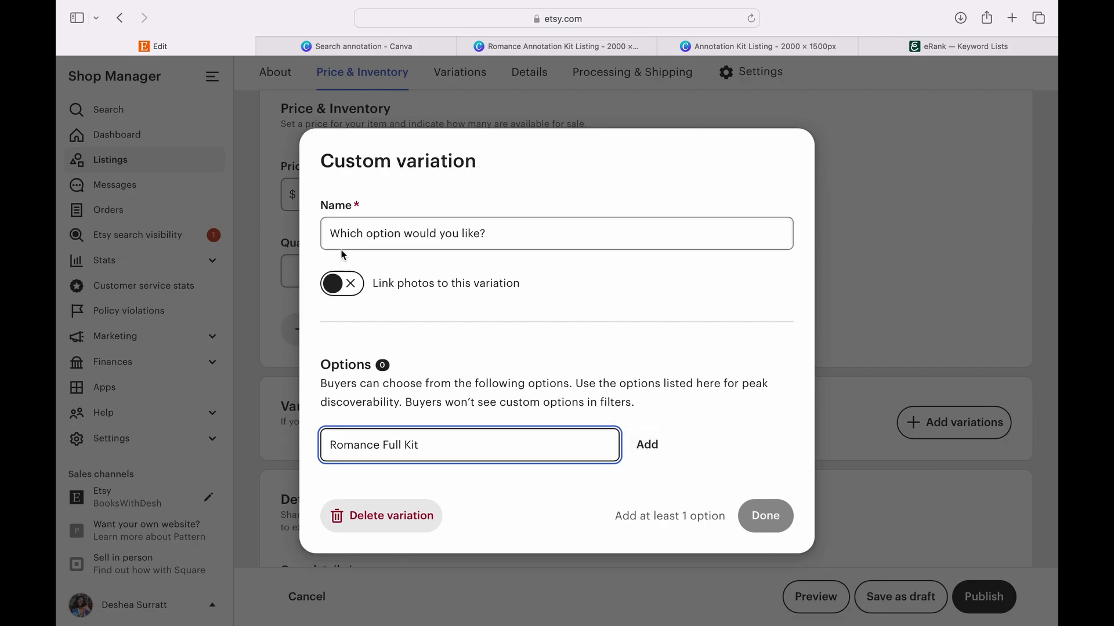
- Enable photo linking, add the Romance Full Kit option and link it to the photo of a single bookmark beside lavender pens
left_click(340, 294)
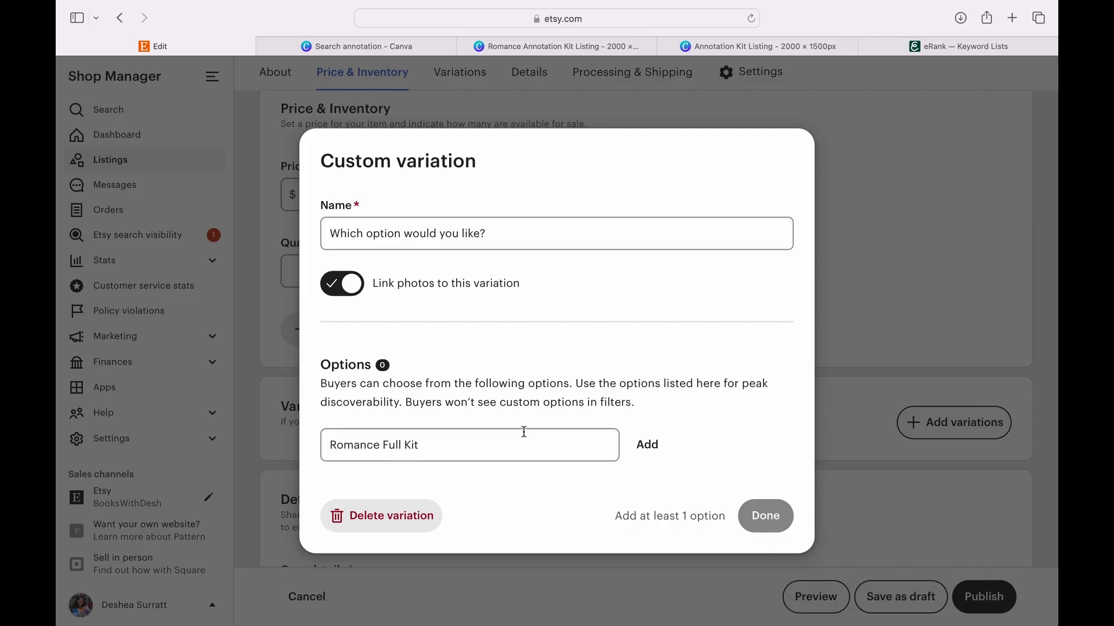
left_click(667, 456)
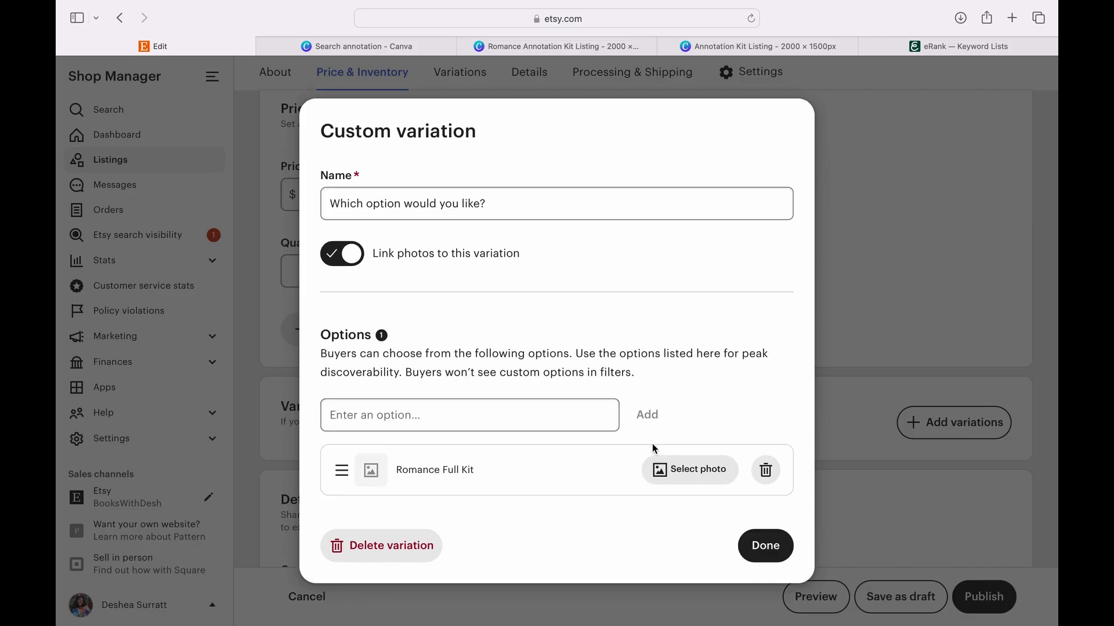
left_click(670, 471)
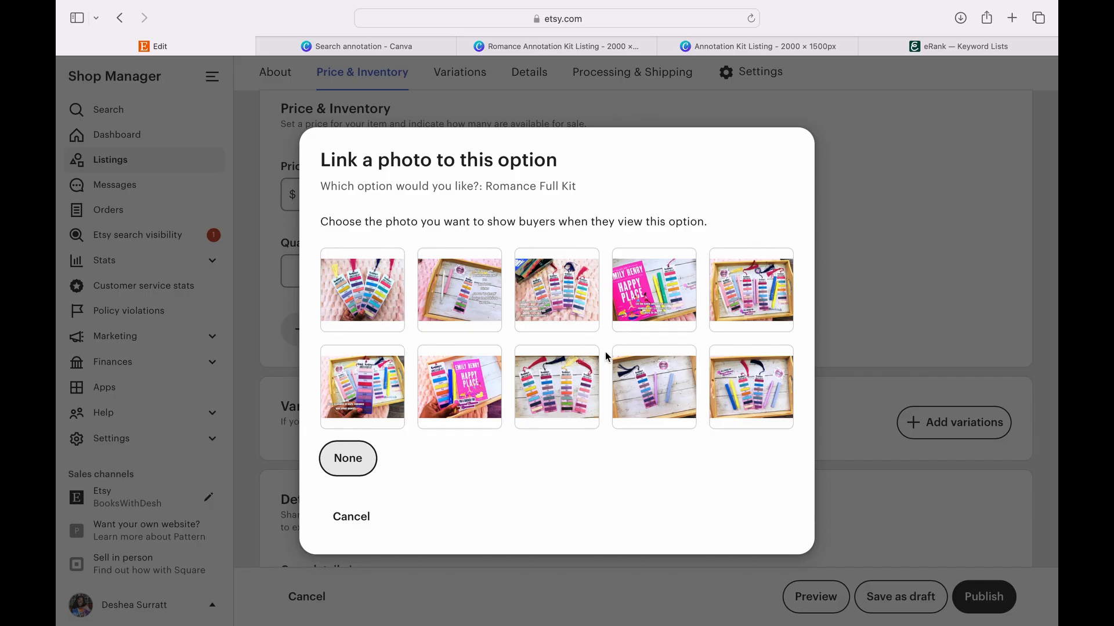
left_click(662, 387)
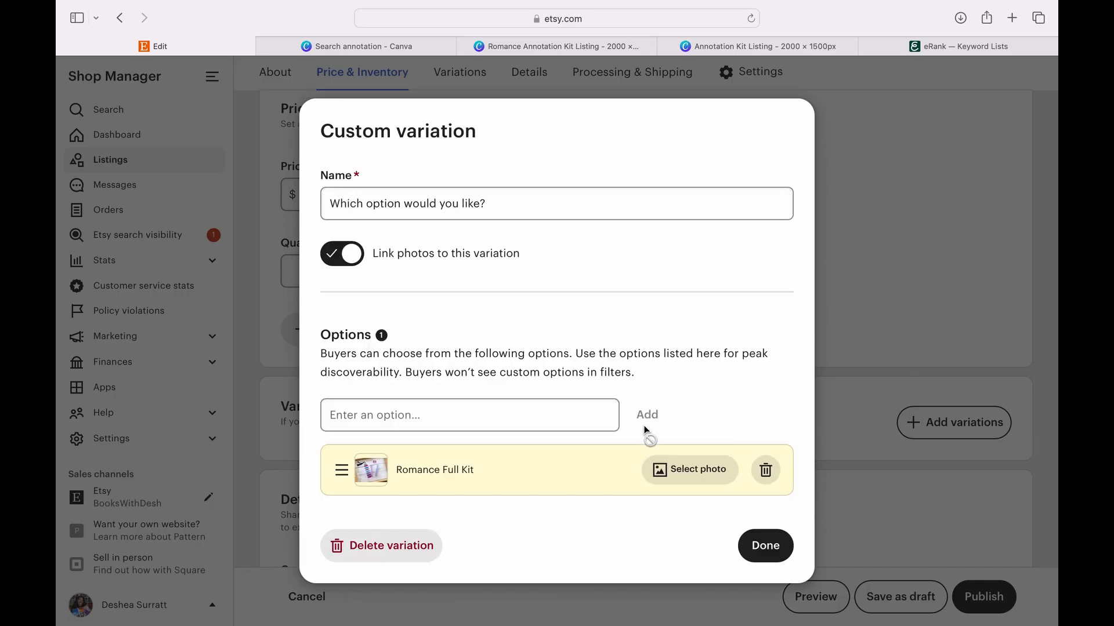
- Add a "Romance Bookmark" option and link it to the first listing photo of fanned-out bookmarks
left_click(570, 417)
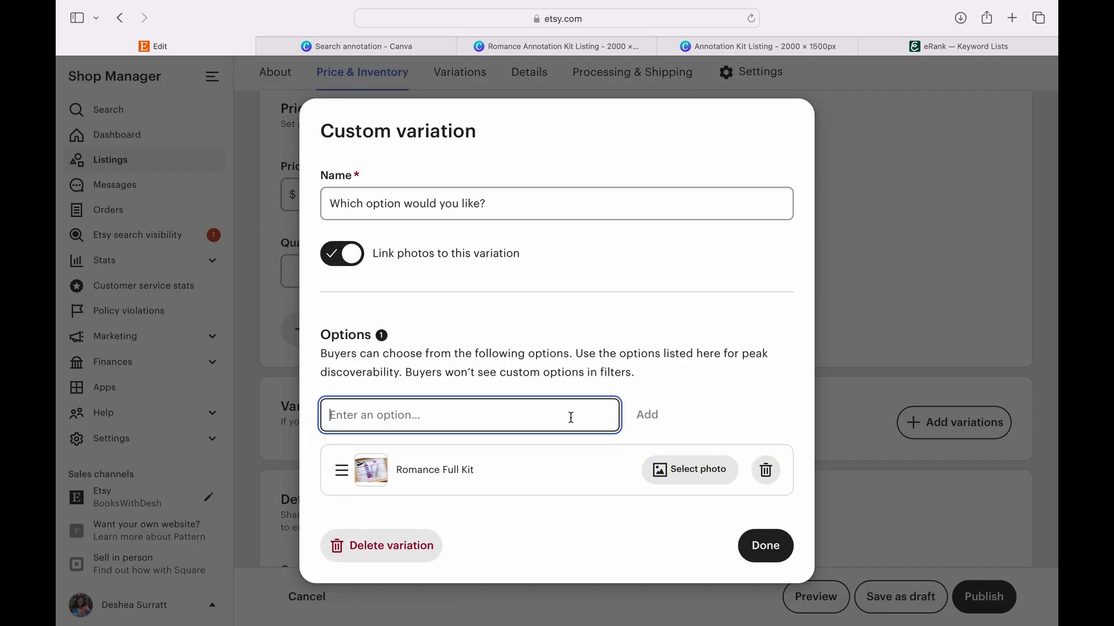
type("Romance Book")
key("BackSpace")
type("okmark")
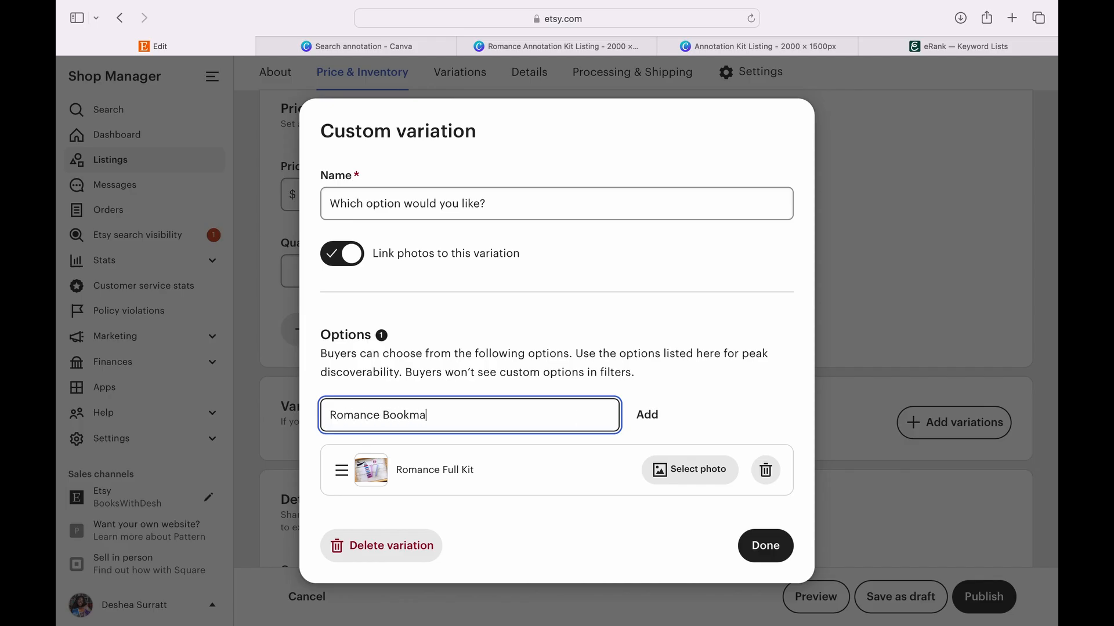
left_click(663, 405)
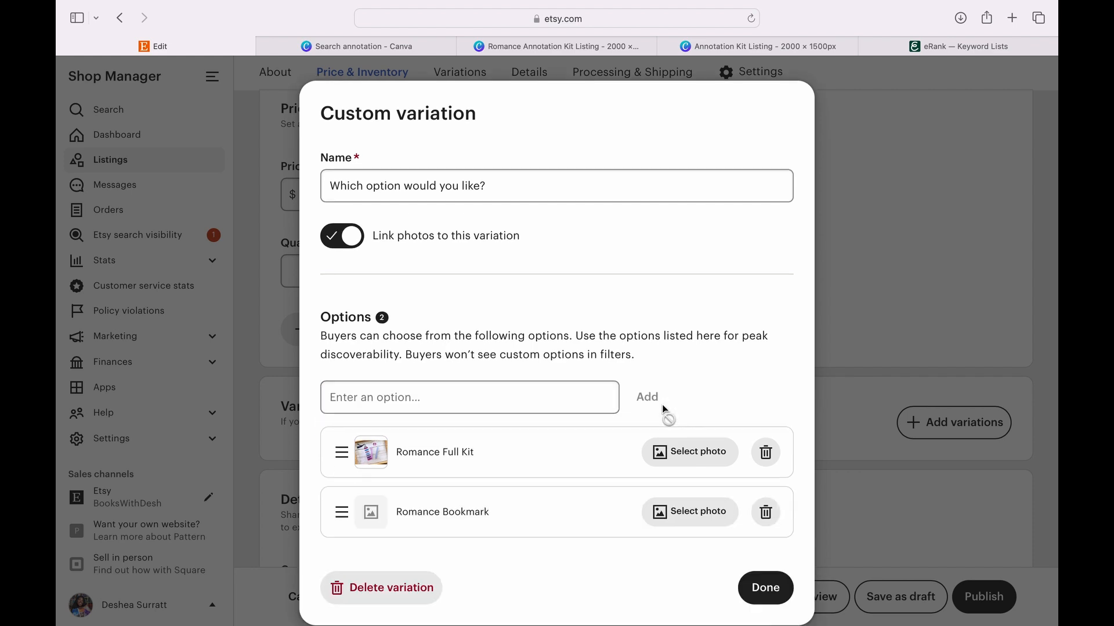
left_click(676, 516)
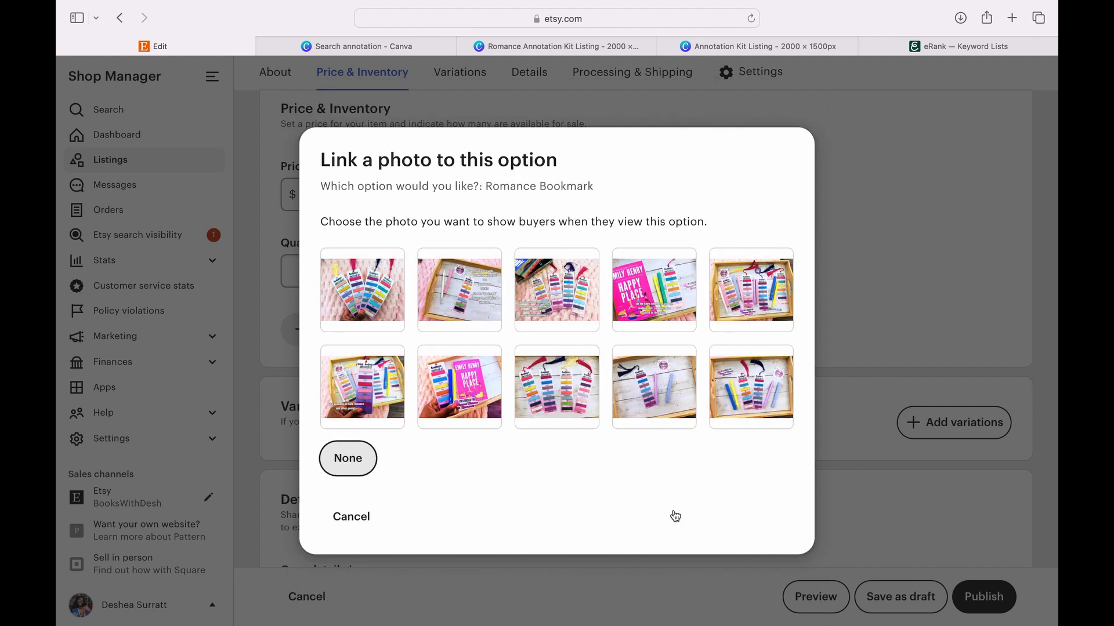
left_click(366, 275)
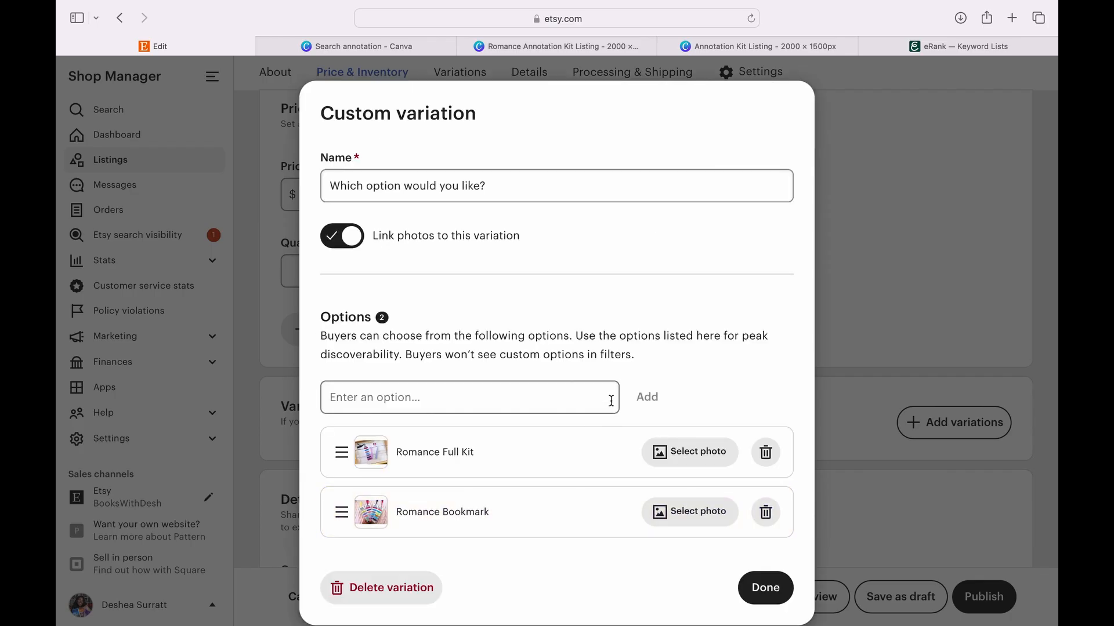
- Finish the custom variation, make prices vary by option and apply the variation settings
scroll(609, 398, "down", 1)
left_click(766, 562)
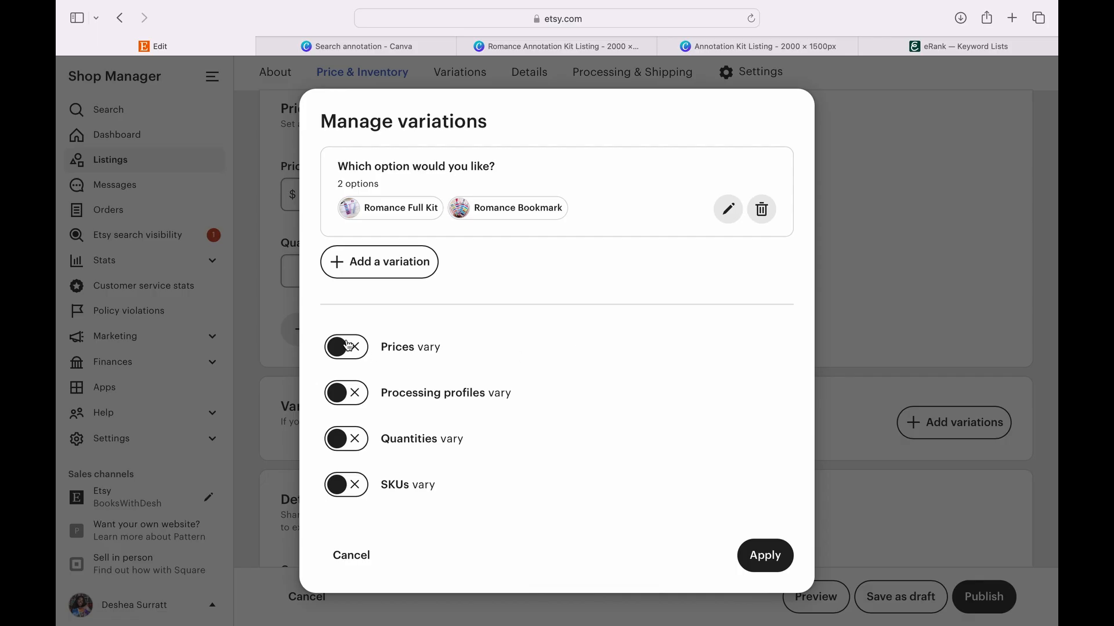
left_click(348, 346)
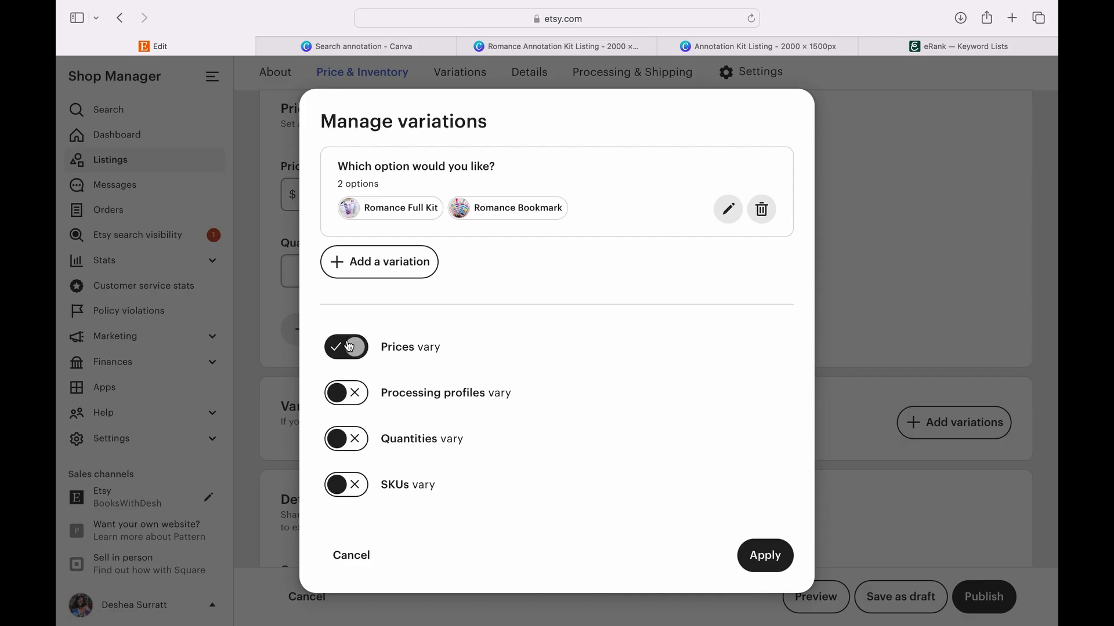
left_click(760, 551)
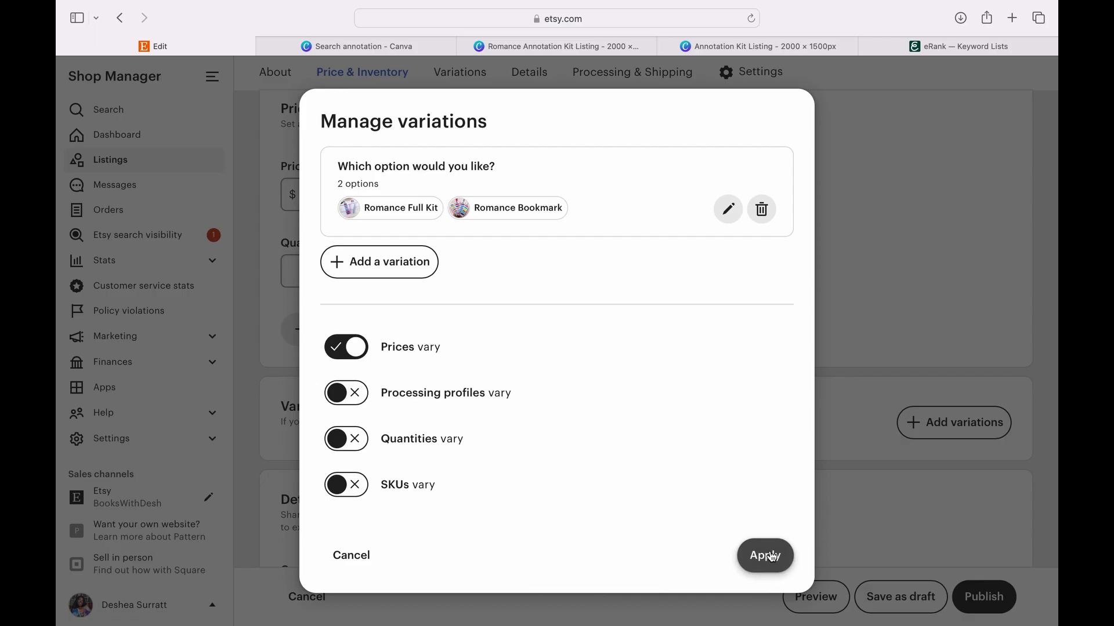
- Set the variant prices to $10.99 for Romance Full Kit and $5.99 for Romance Bookmark
scroll(675, 464, "down", 3)
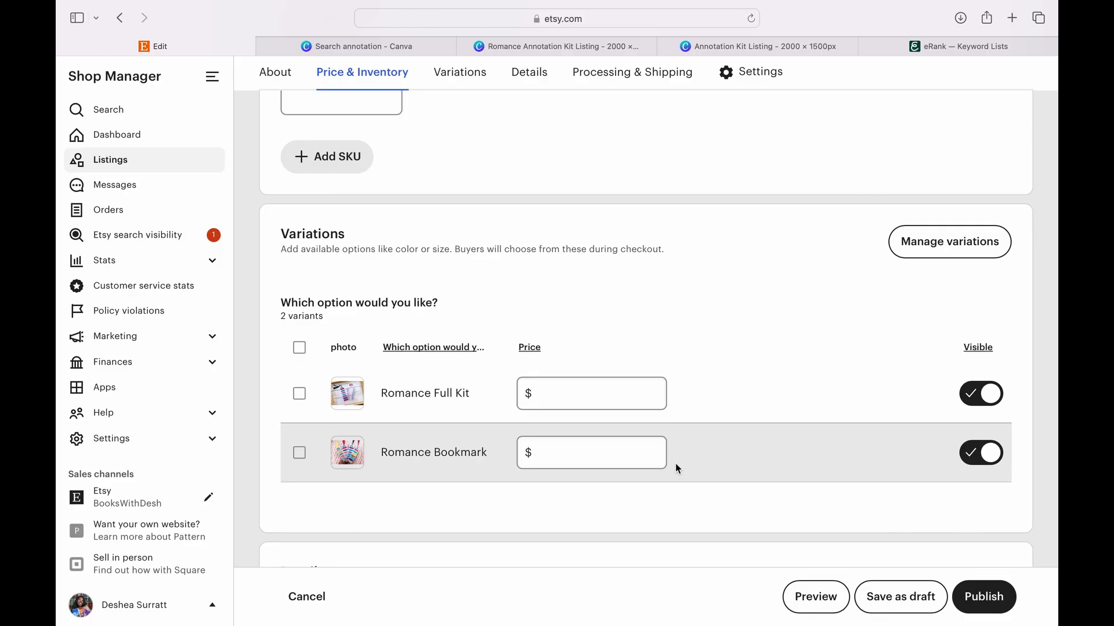
left_click(621, 388)
type("10.99")
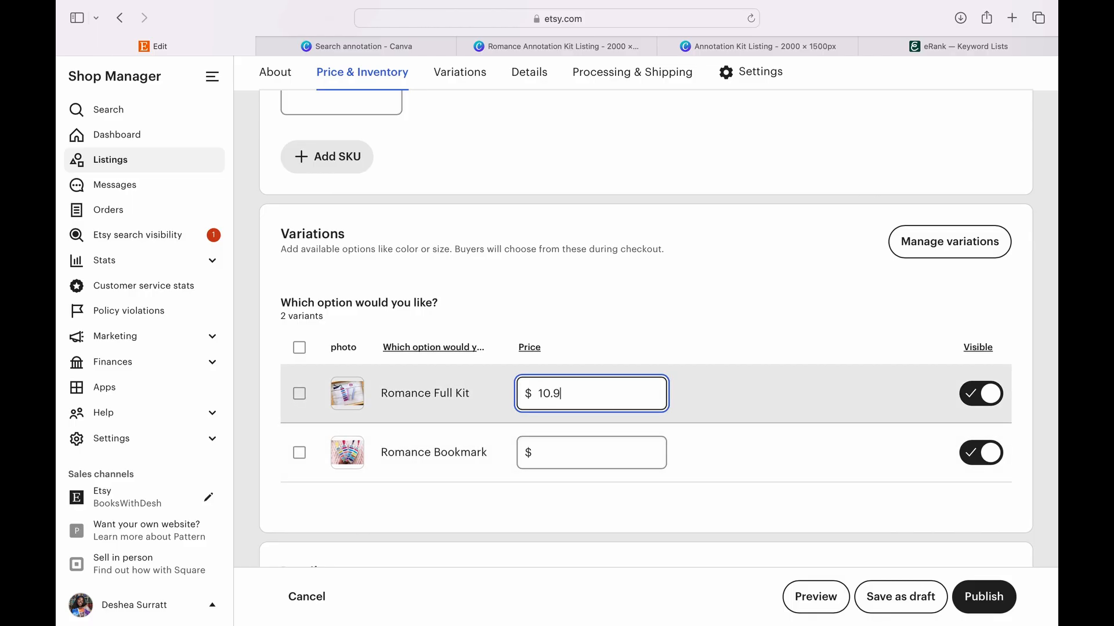
key("Tab")
type("5.9")
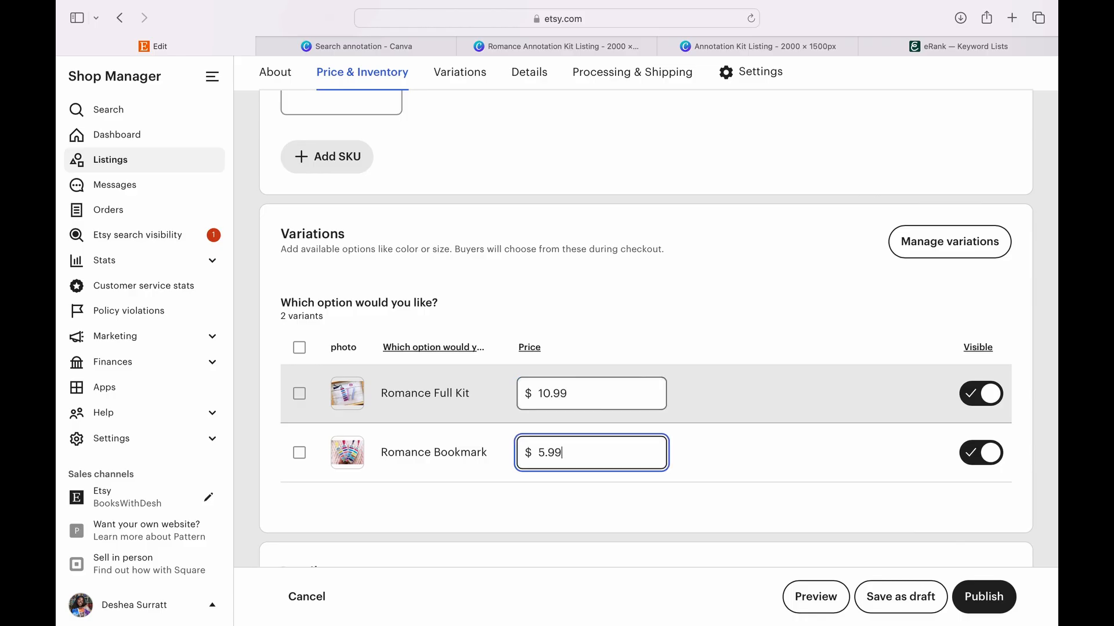
- Set the listing's quantity to 20
scroll(631, 301, "up", 3)
left_click(308, 291)
type("20")
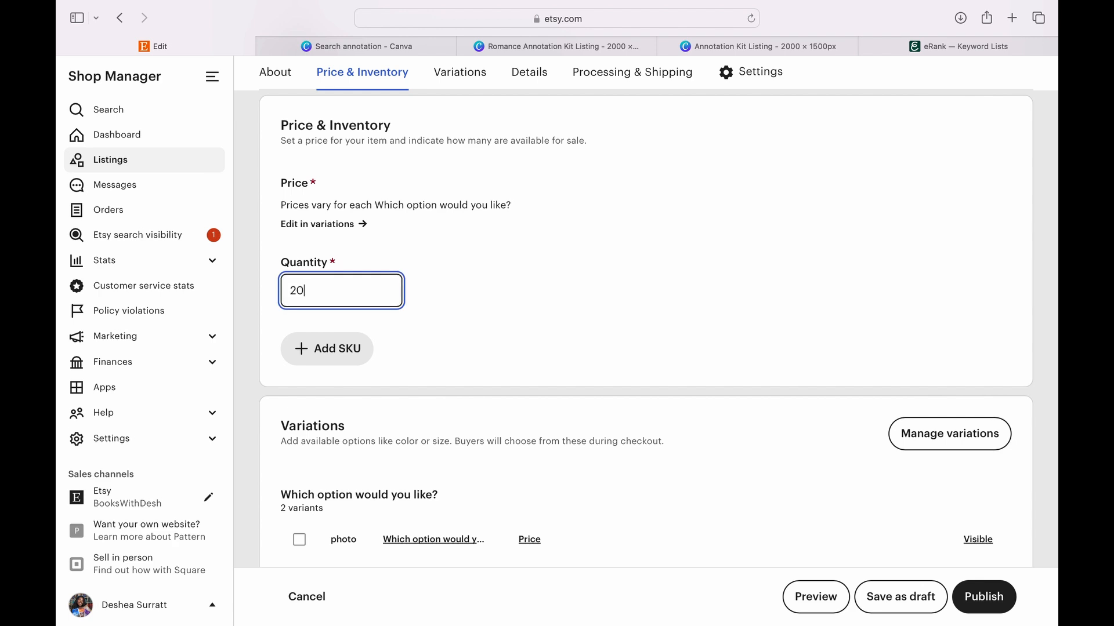
left_click(512, 391)
- Review the listing's variations, core details, category and attributes, and look through the available Occasion choices
scroll(513, 391, "down", 7)
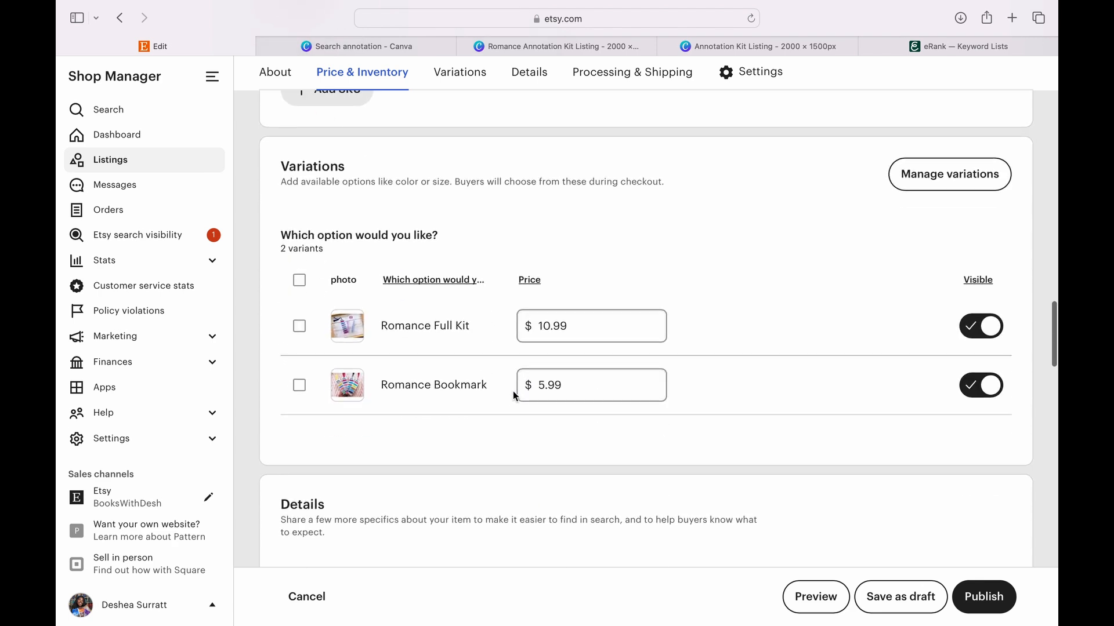
scroll(513, 391, "down", 10)
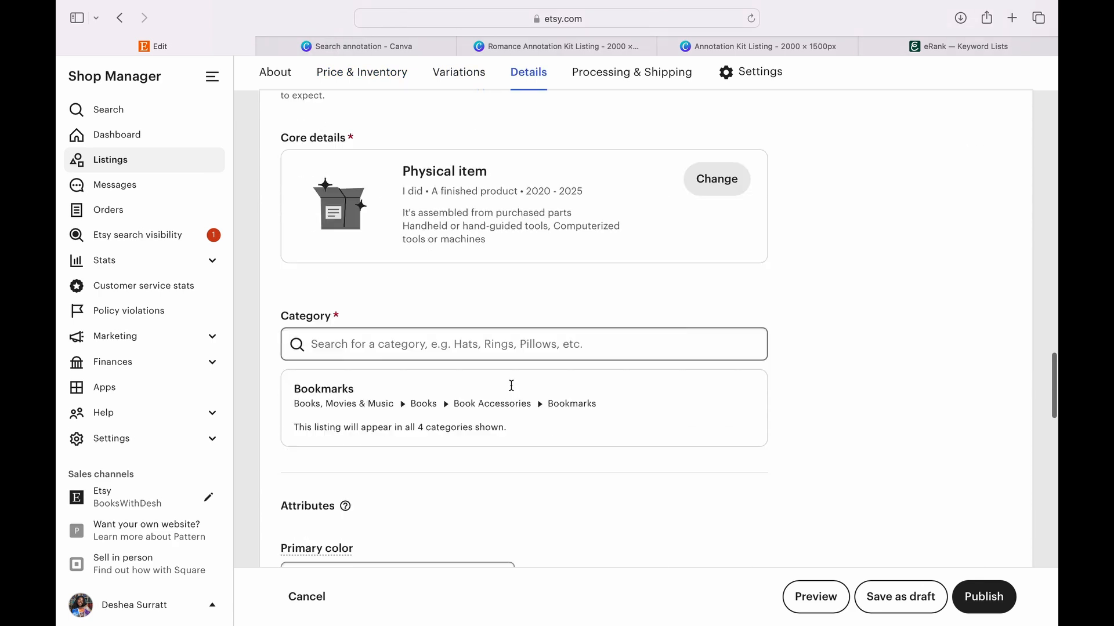
scroll(513, 391, "down", 5)
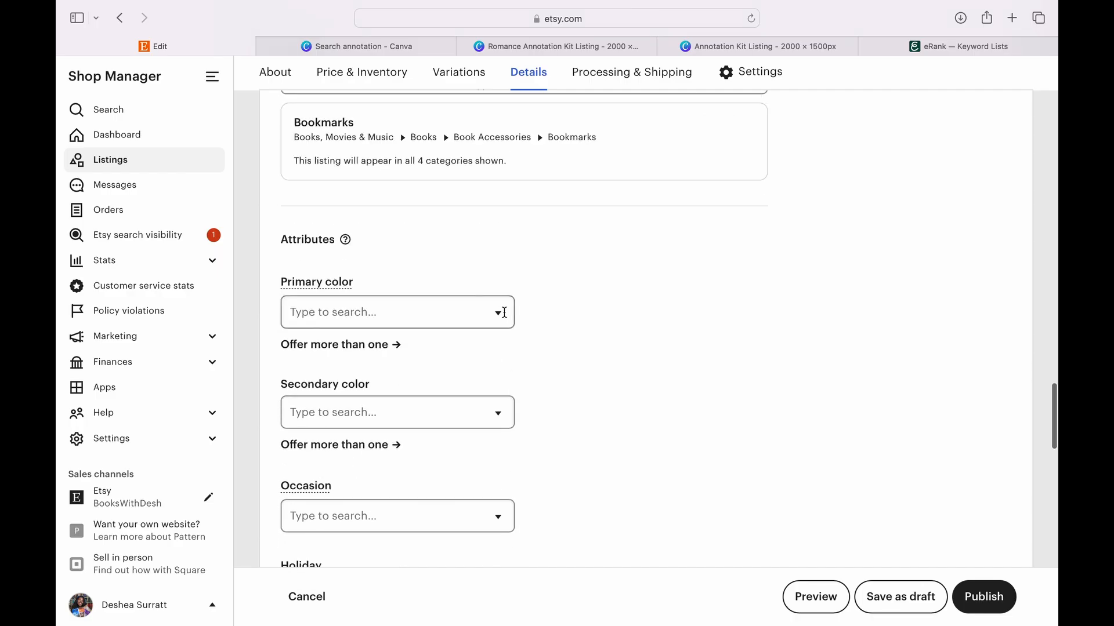
scroll(516, 401, "down", 3)
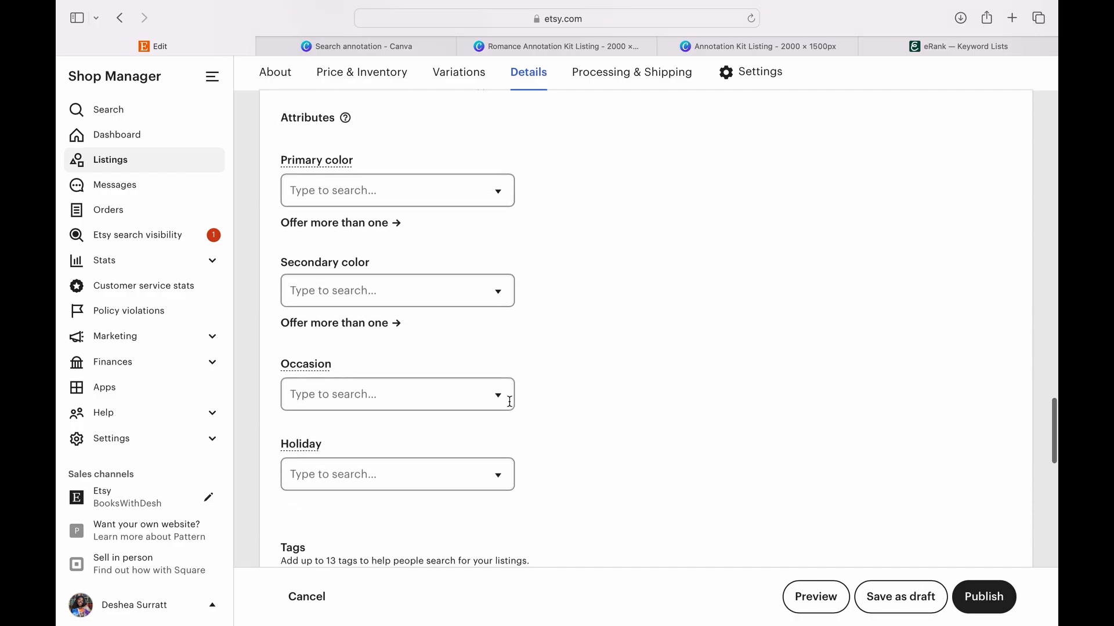
left_click(504, 392)
scroll(461, 485, "down", 4)
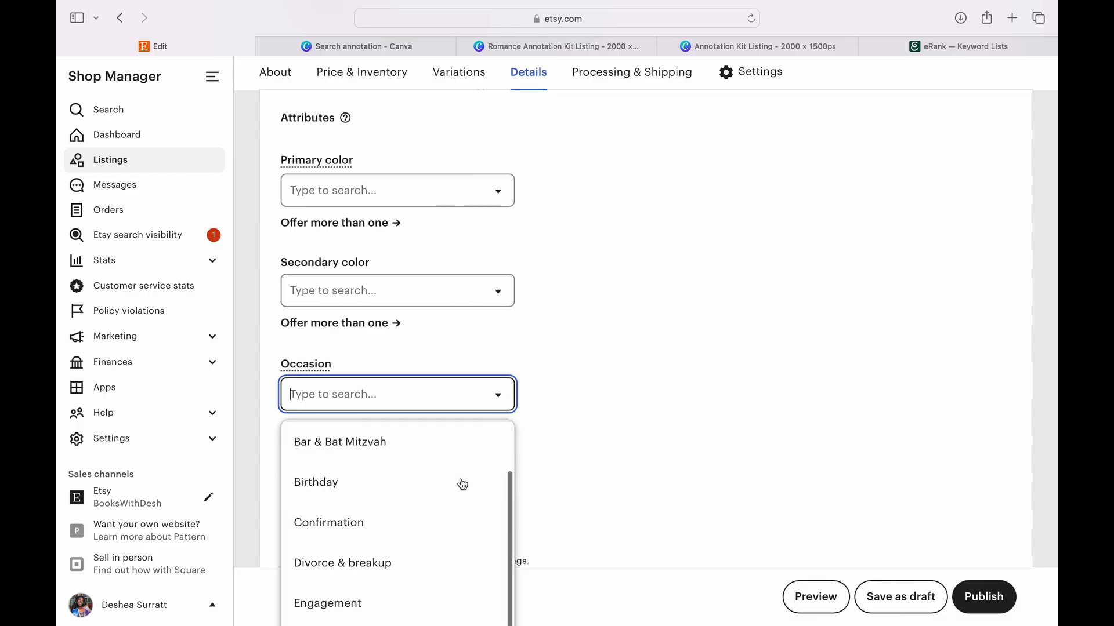
scroll(462, 485, "down", 3)
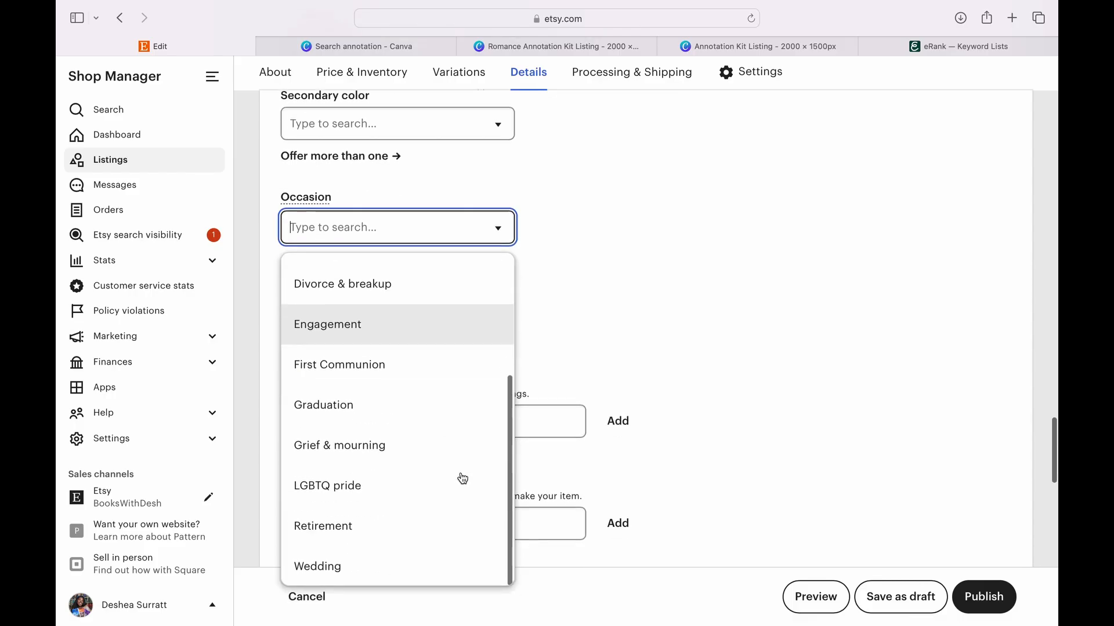
- Close the Occasion choices without picking one and add the tag "annotation bookmark" to the listing
left_click(632, 228)
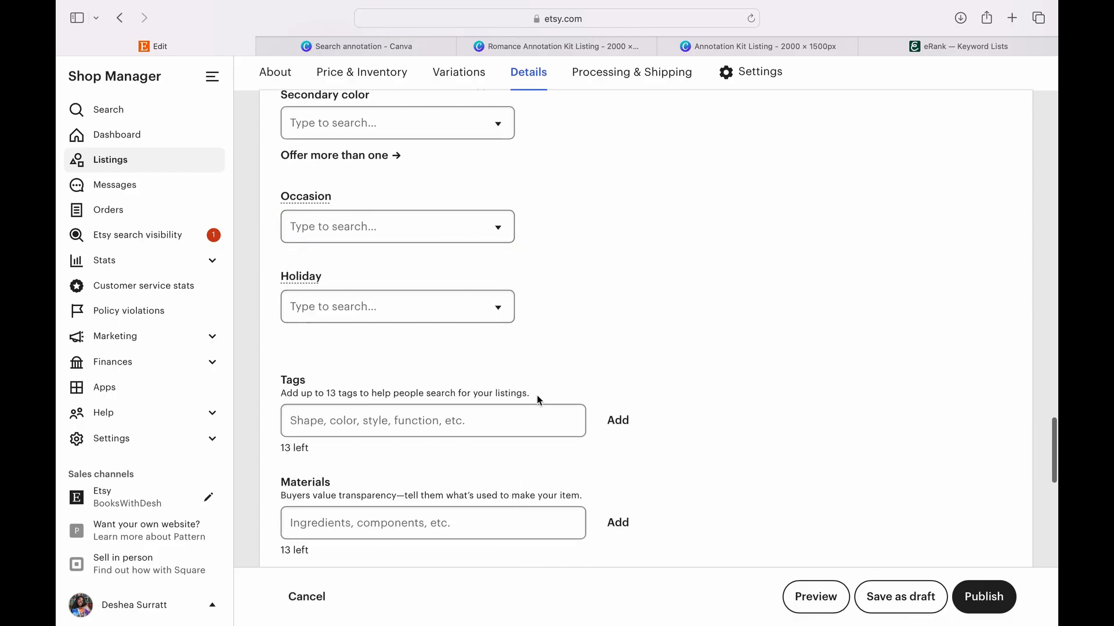
scroll(537, 395, "down", 2)
scroll(549, 346, "down", 1)
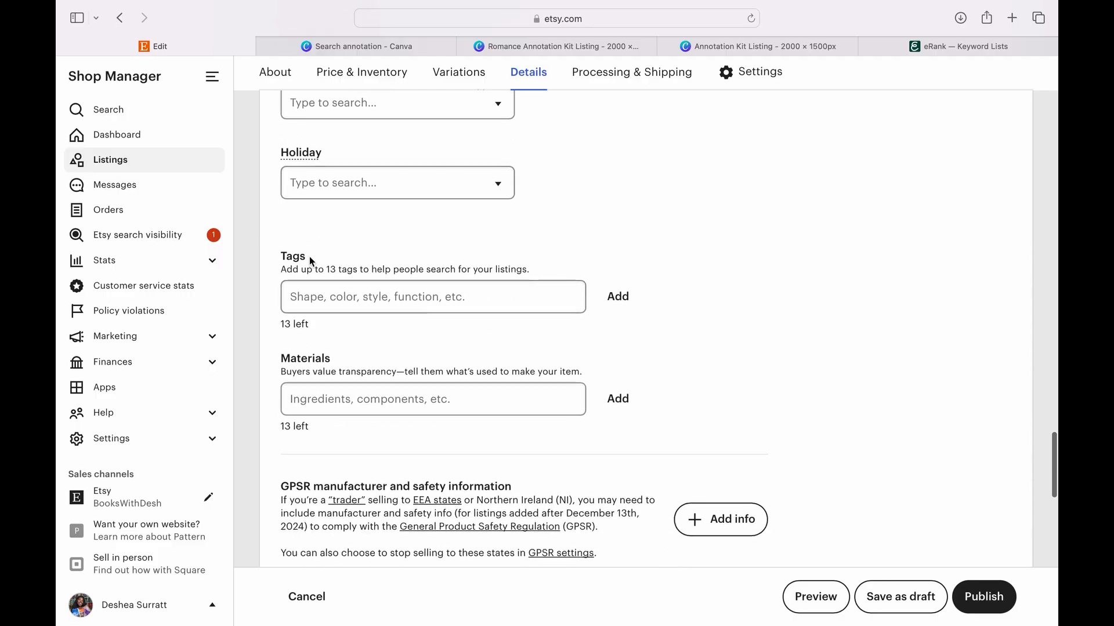
left_click(334, 305)
type("annotation bookmark")
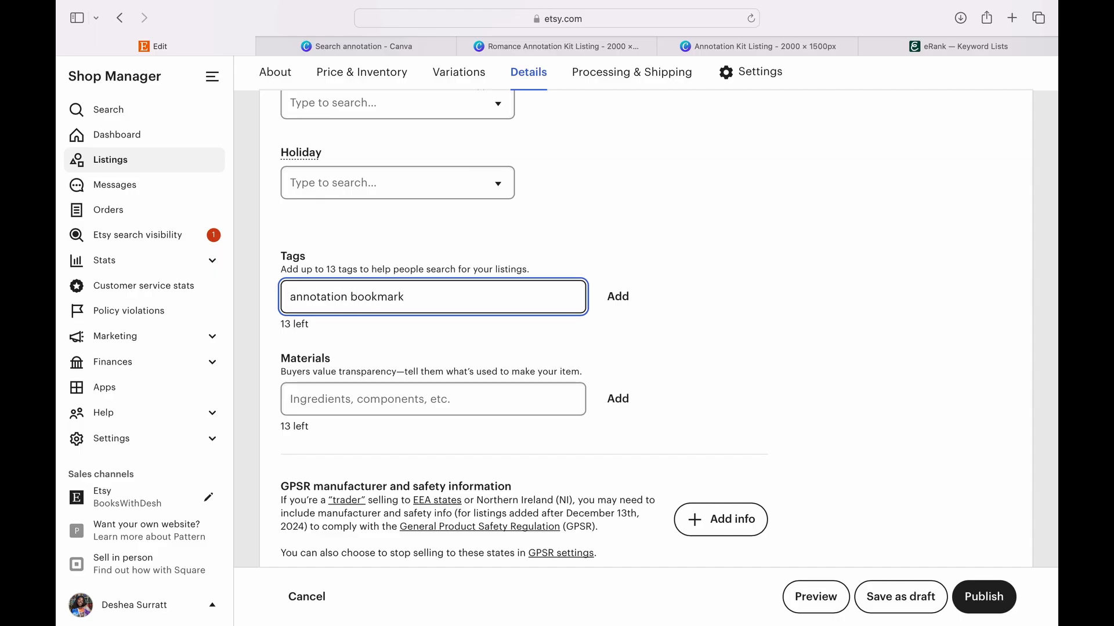
key("Return")
- Add the tag "tabs annotating book" to the listing
type("tabs annota")
type("ting")
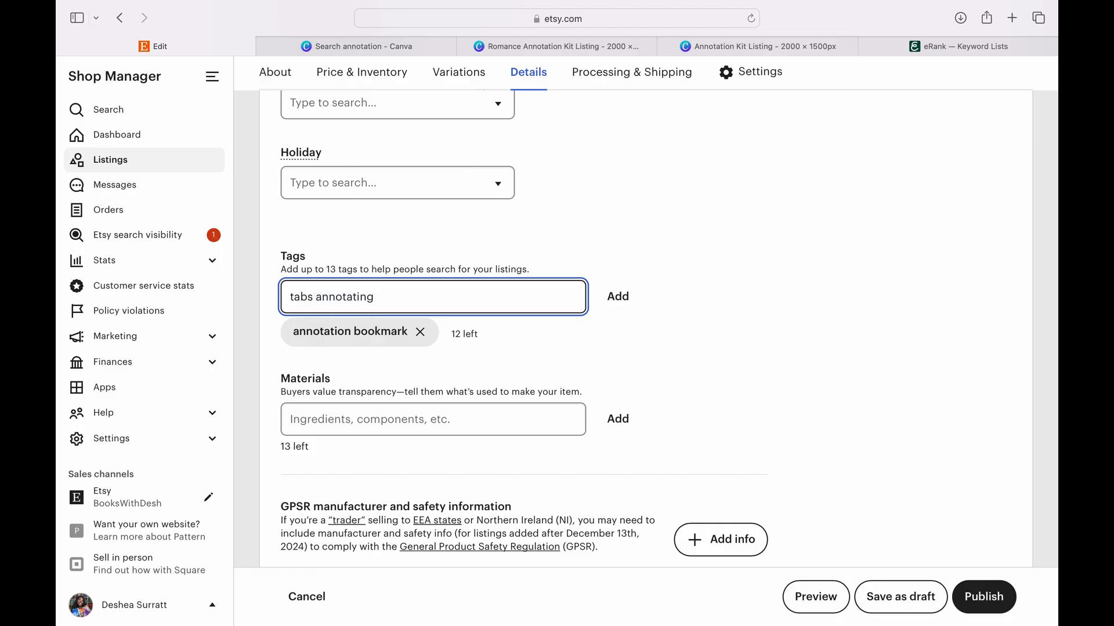
type(" book")
key("Return")
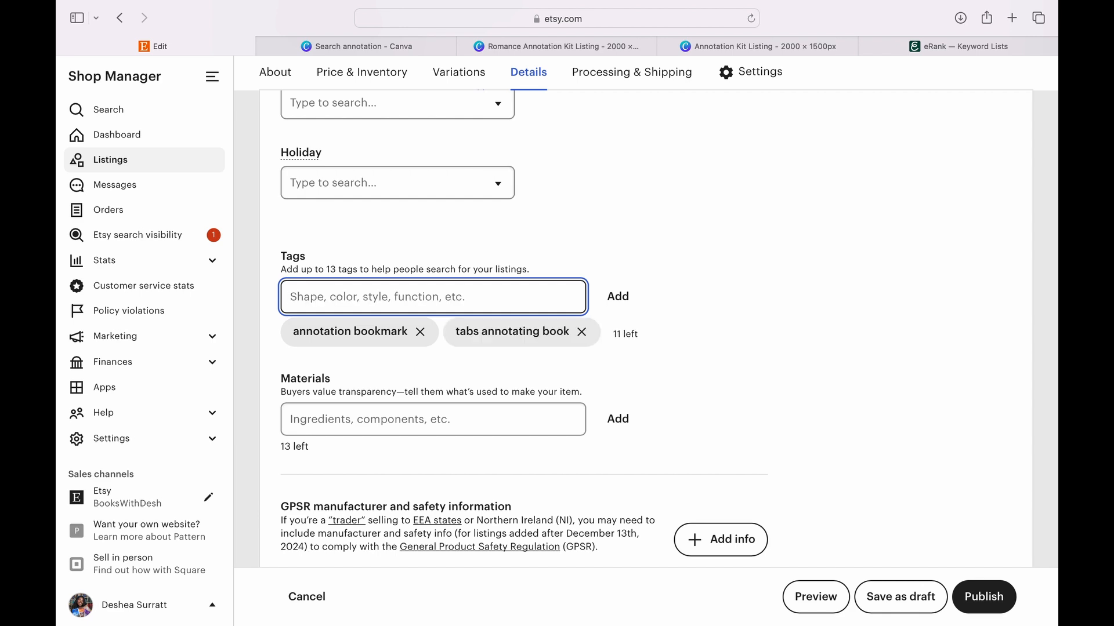
- Add the tags romance reader, bookish gift kit, romantasy reading, booktok book mark, books with desh, annotated cute, contemporary read, dark romance, stationary sticker, bookstagram and annotation kit
type("romance reader")
key("Return")
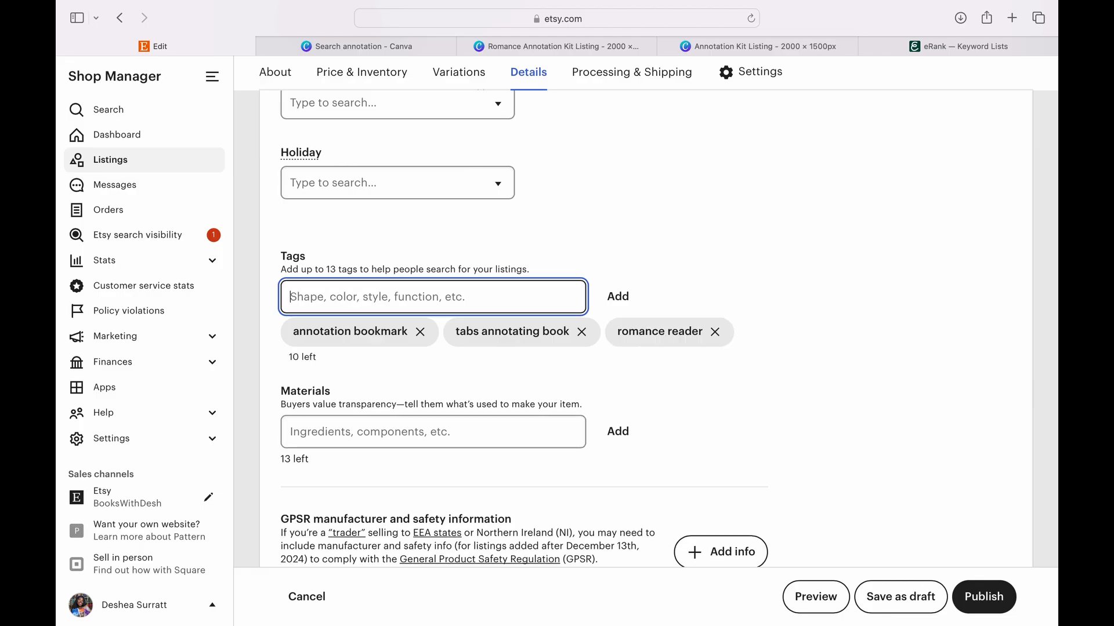
type("boo")
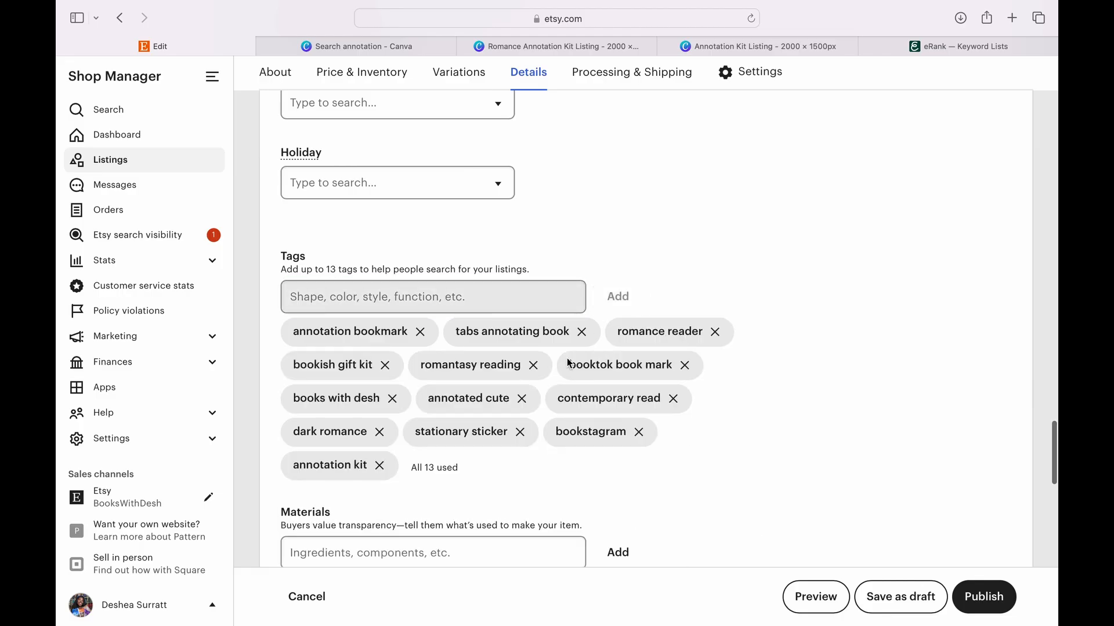
- Add card stock and lamination to the listing's materials
scroll(567, 361, "down", 3)
left_click(534, 408)
type("car")
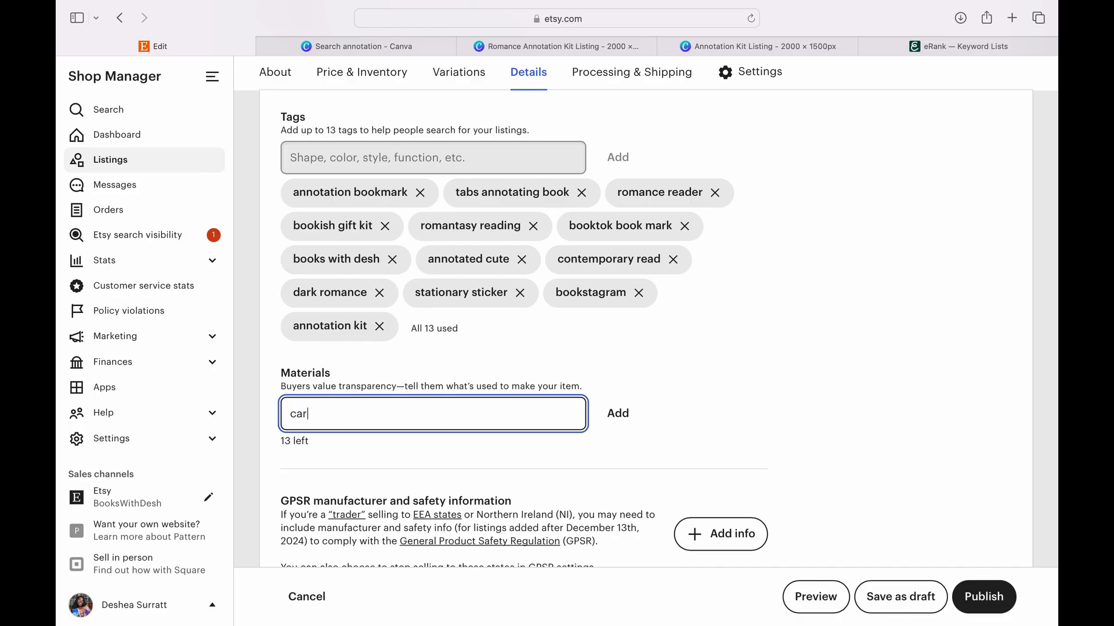
type("d stock")
key("Return")
type("lami")
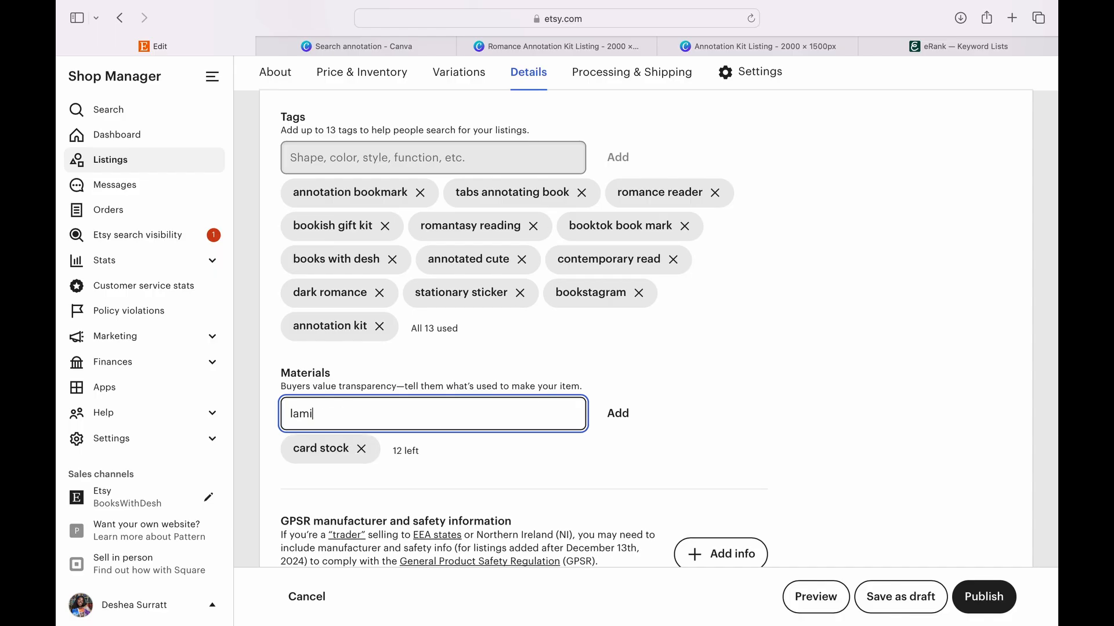
type("nation")
key("Return")
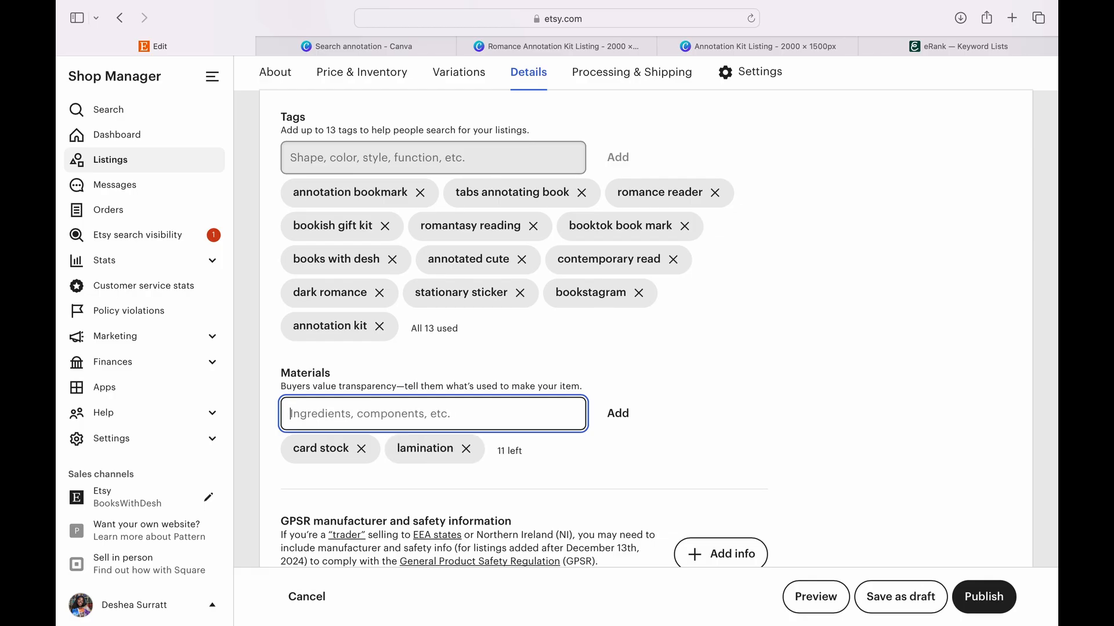
- Enter tassel and tabs as further materials for the listing
type("tass")
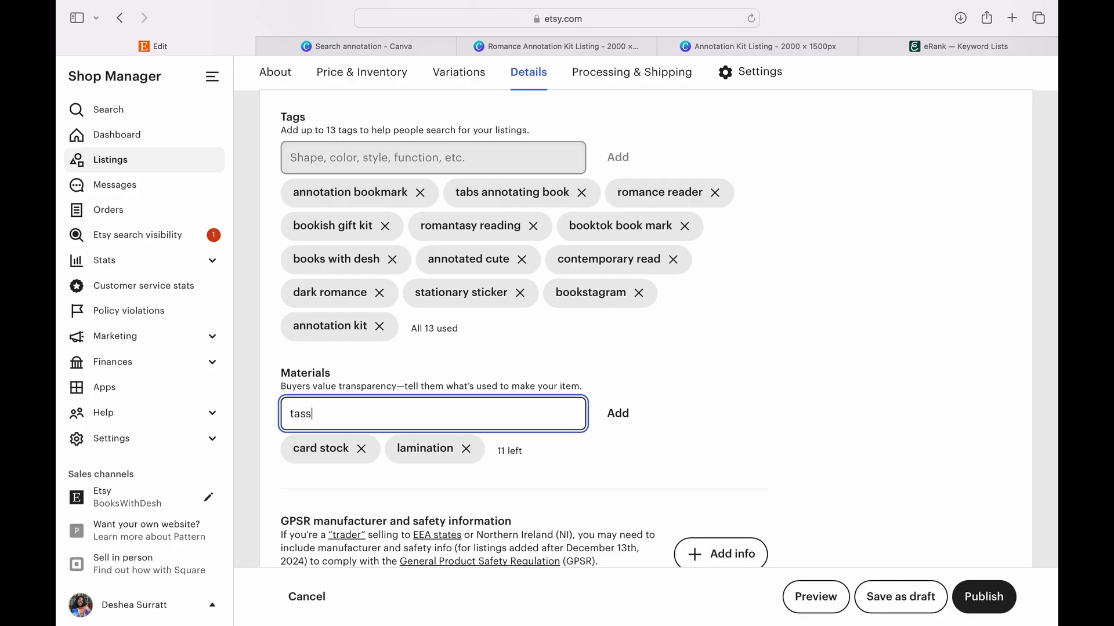
type("el")
key("Return")
type("tabs")
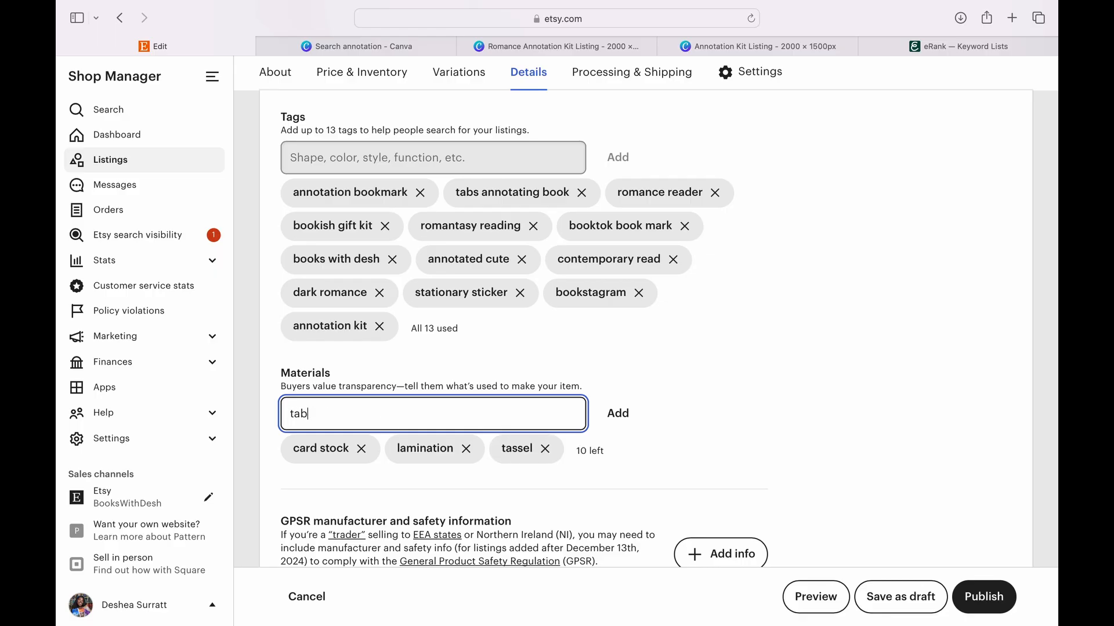
- Apply the Ready to ship 1-3 days processing profile and the Annotation Kits shipping profile
scroll(600, 313, "down", 10)
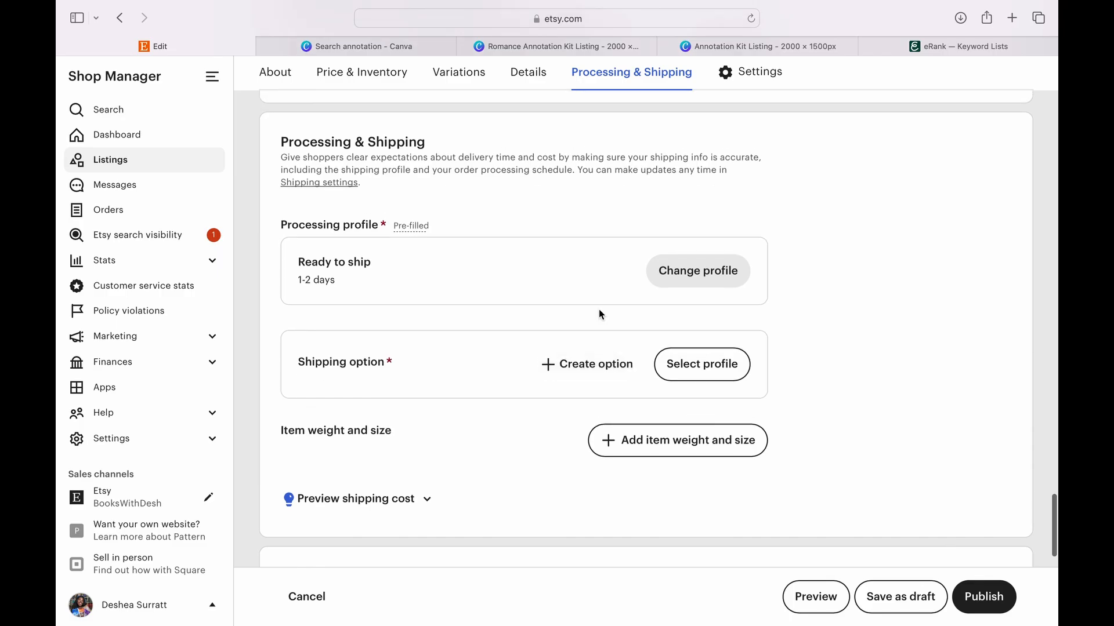
left_click(673, 281)
scroll(673, 284, "down", 2)
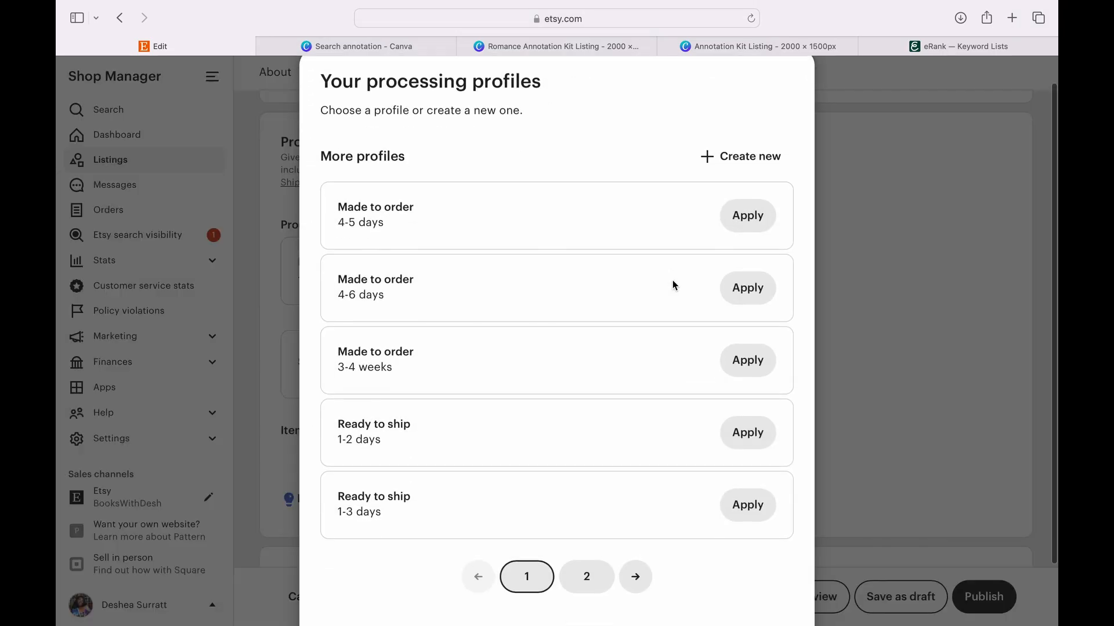
left_click(748, 502)
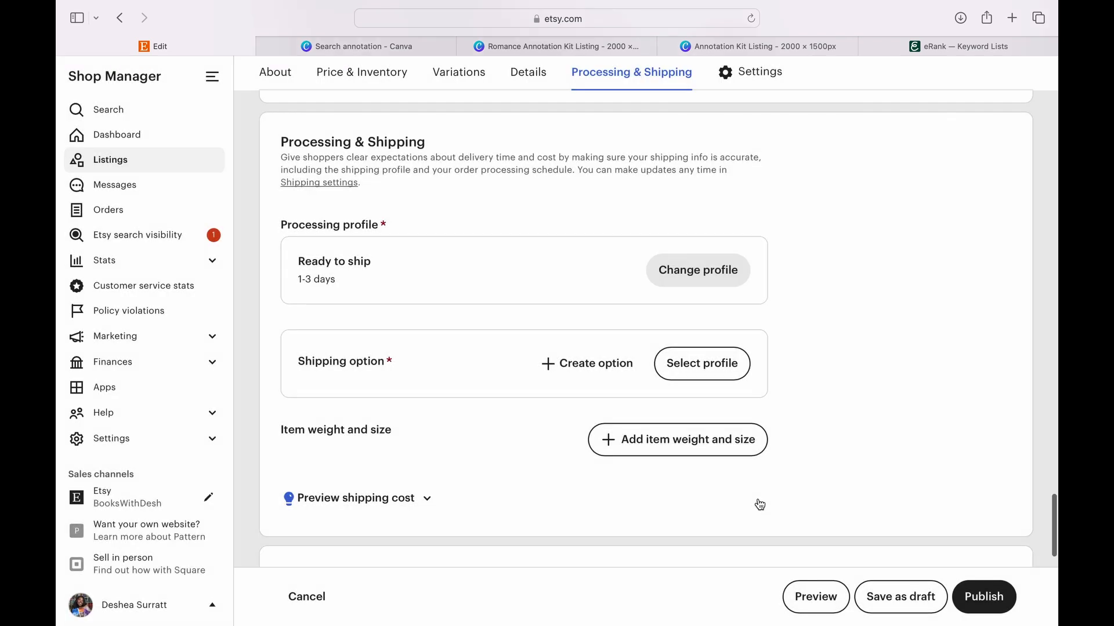
left_click(670, 363)
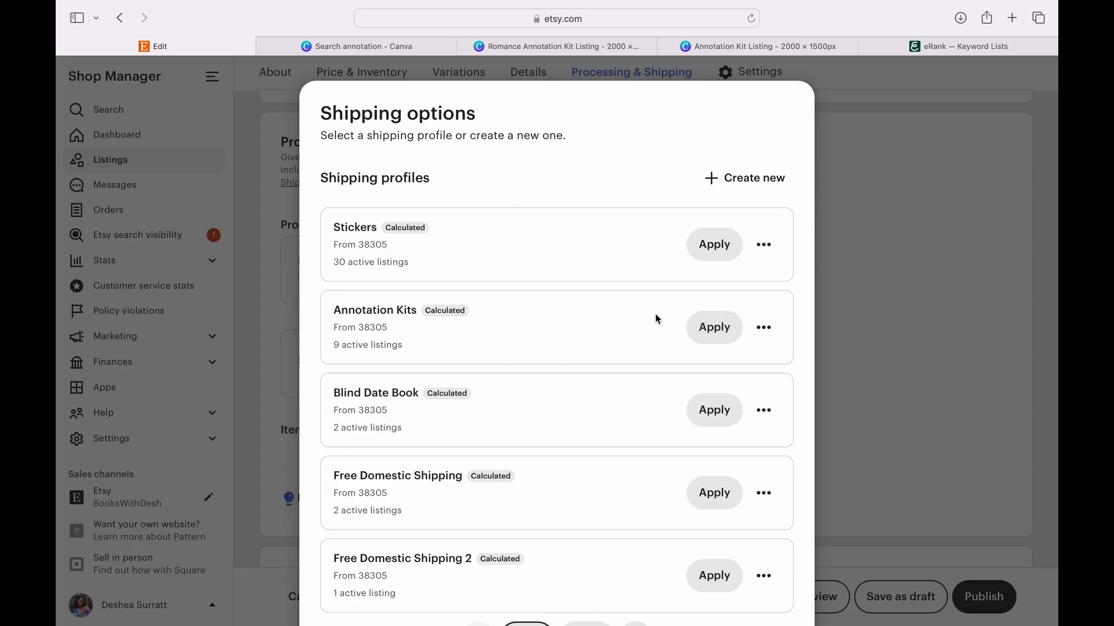
left_click(722, 331)
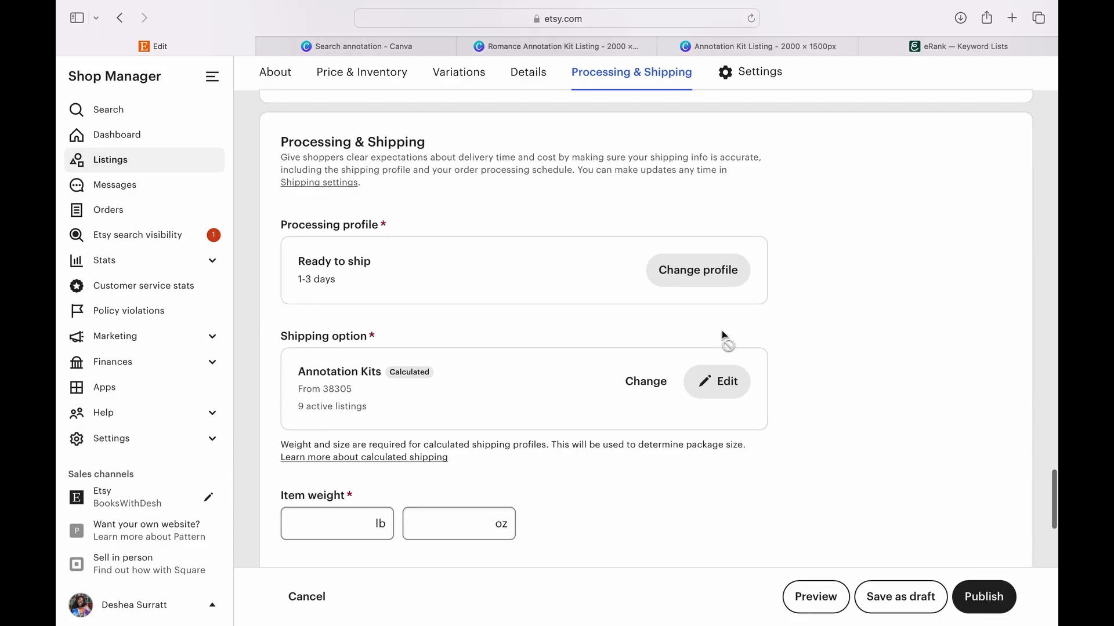
- Set the item weight to 3 oz and the packed size to 9 in length, 6 in width and 1 in height
scroll(619, 381, "down", 5)
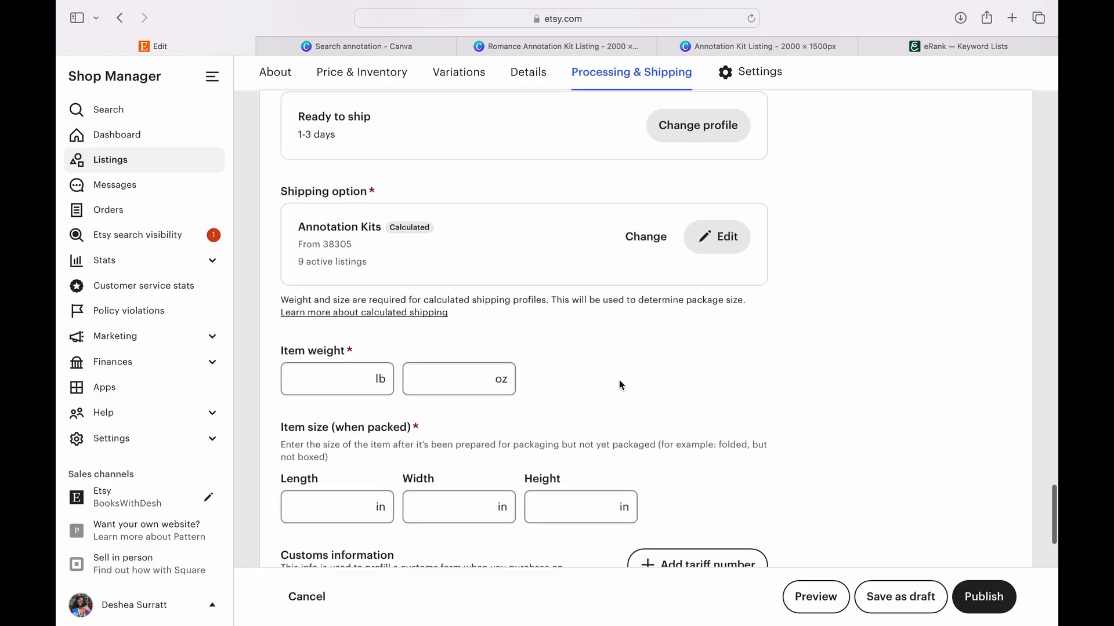
left_click(486, 378)
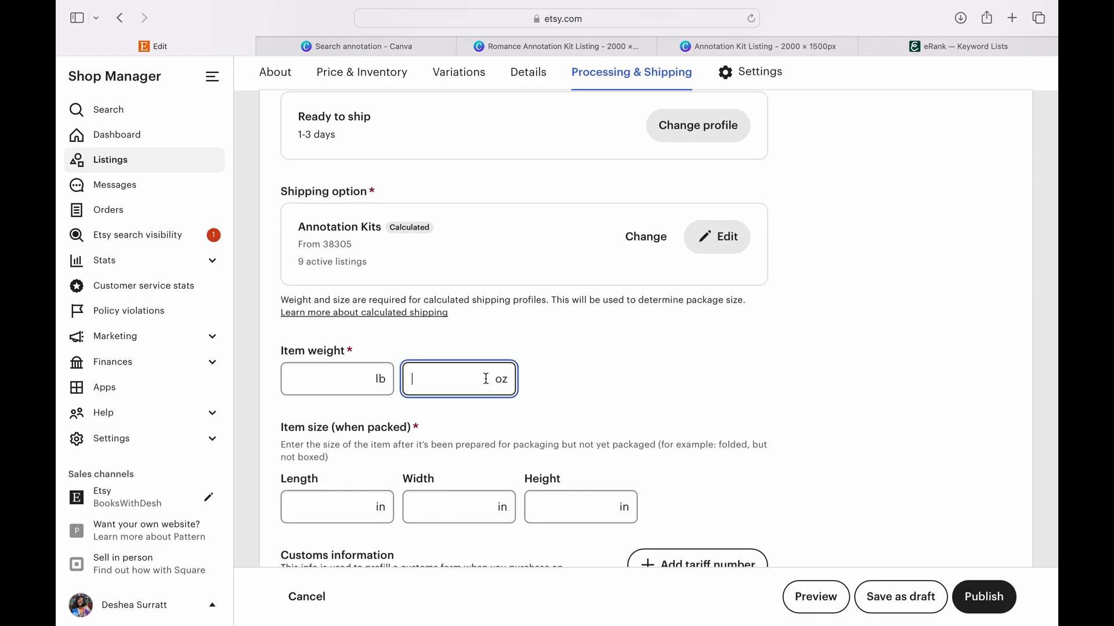
type("3")
scroll(552, 419, "down", 3)
left_click(360, 406)
type("9")
key("Tab")
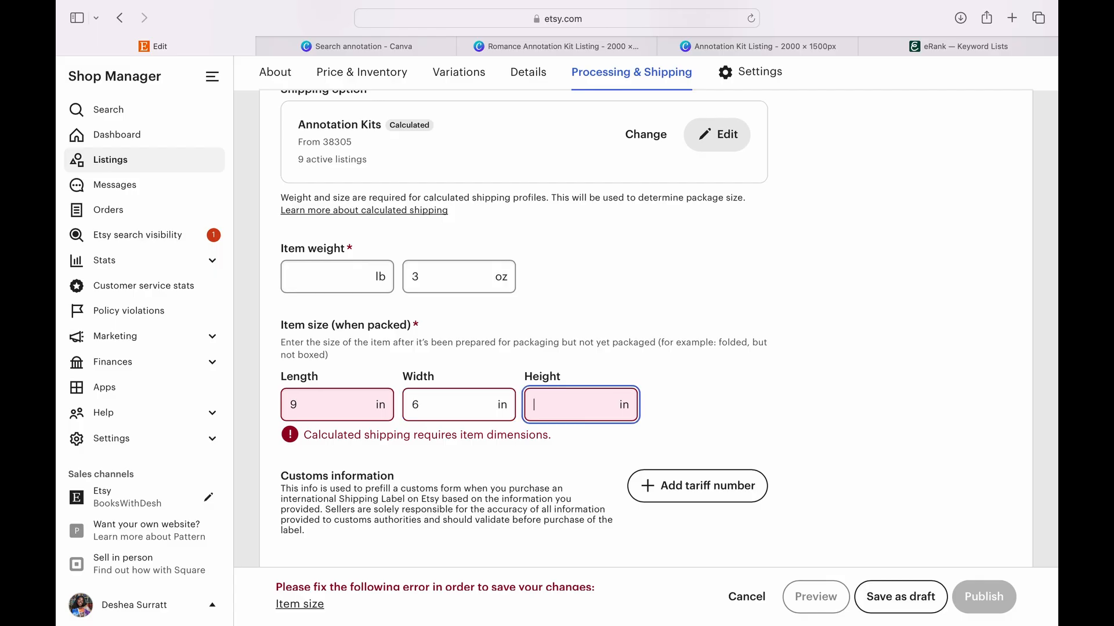
key("Tab")
type("1")
- Assign the listing to the Annotation Kits shop section and turn on Etsy Ads for it
scroll(645, 391, "down", 1)
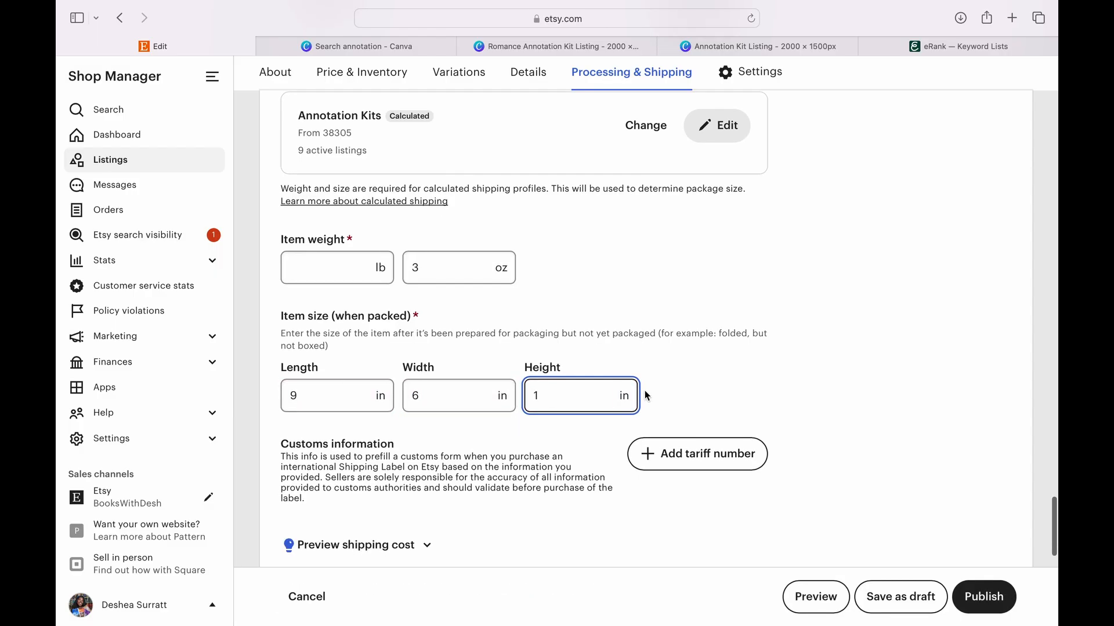
scroll(645, 392, "down", 10)
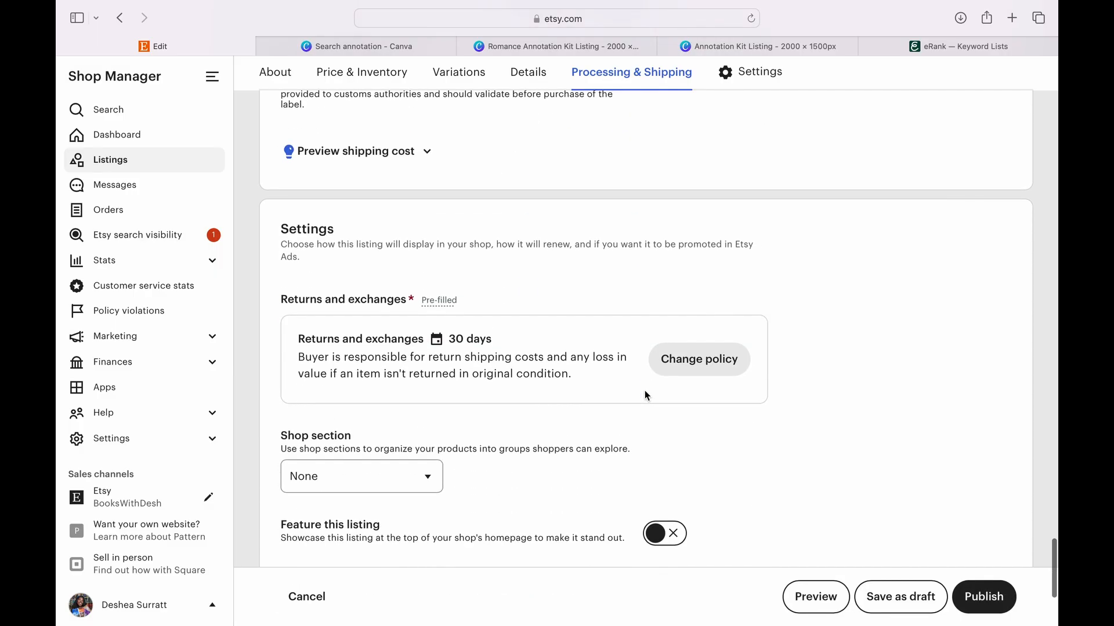
scroll(645, 396, "down", 5)
left_click(429, 286)
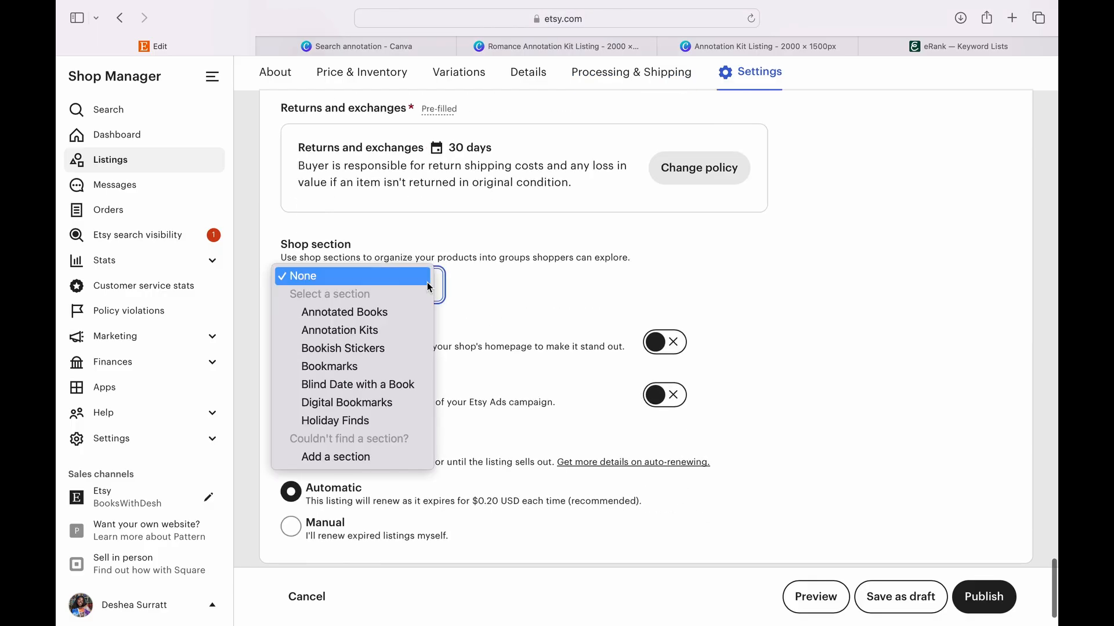
left_click(389, 330)
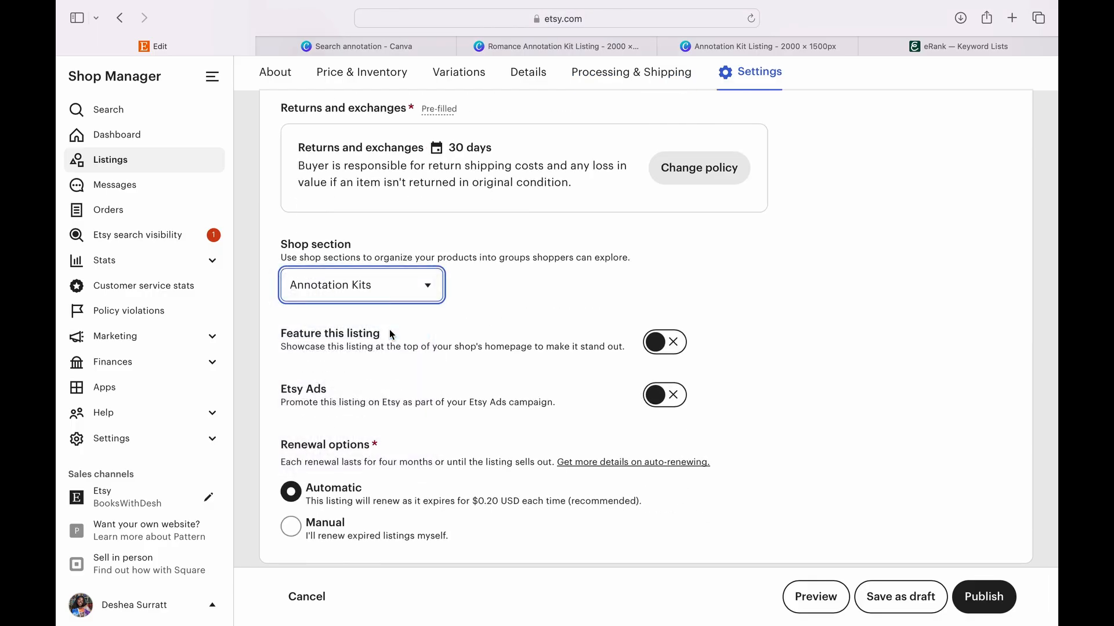
left_click(657, 398)
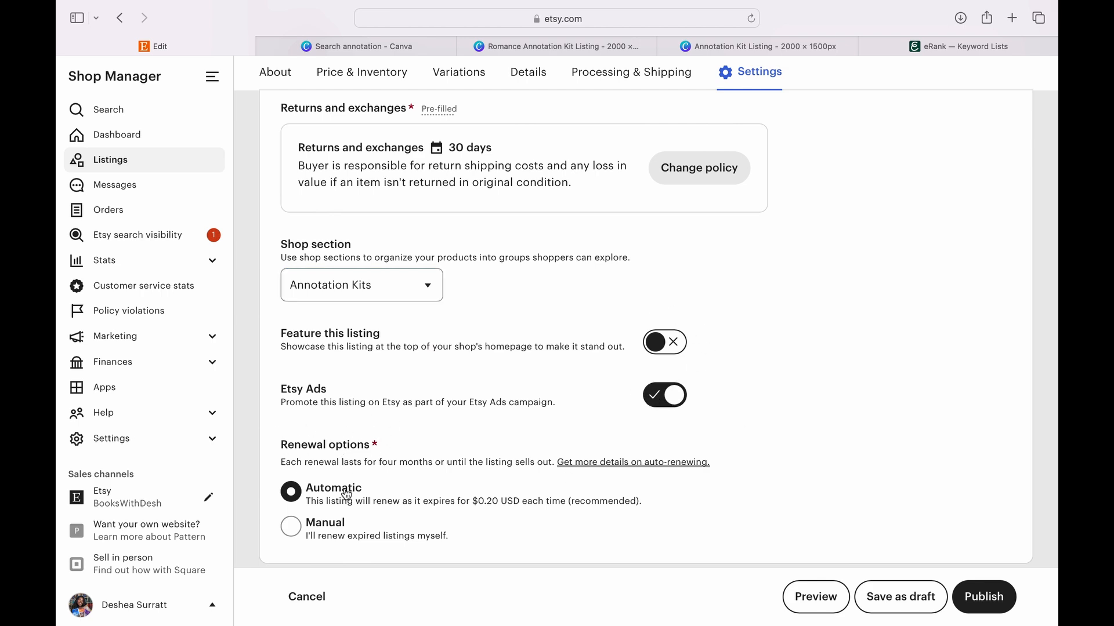
- Preview the listing, look through its video and photos, and close the preview
left_click(828, 601)
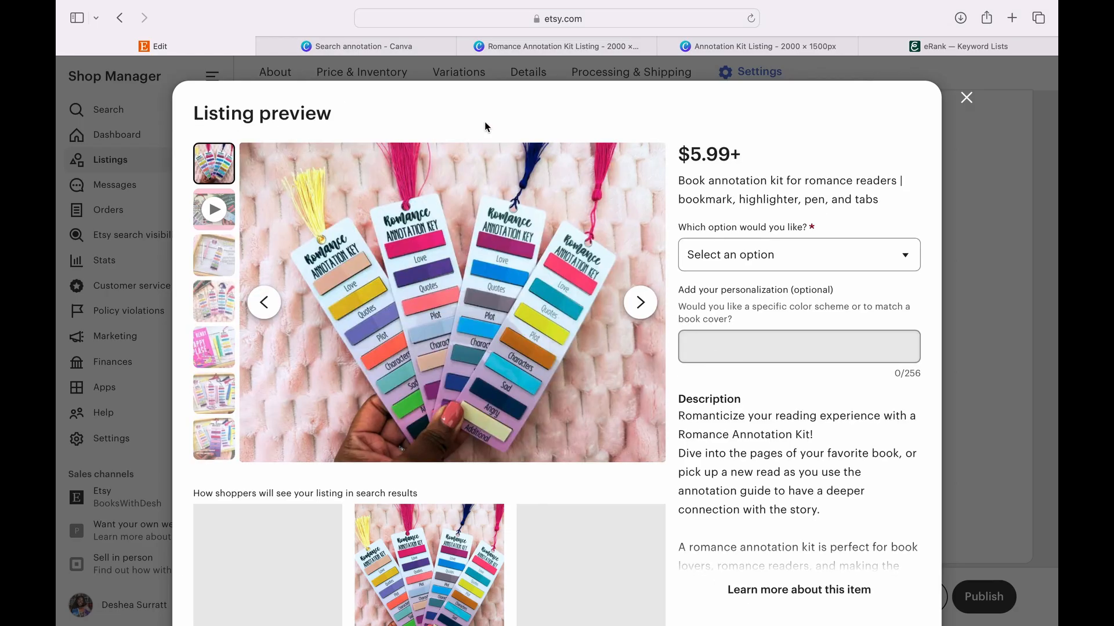
left_click(655, 314)
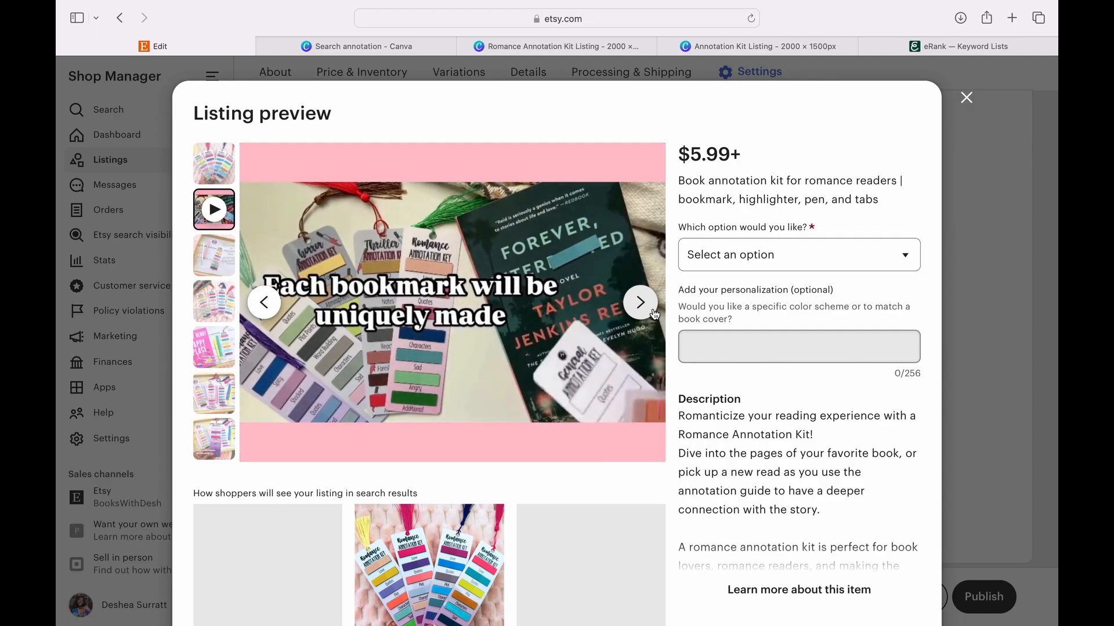
left_click(654, 314)
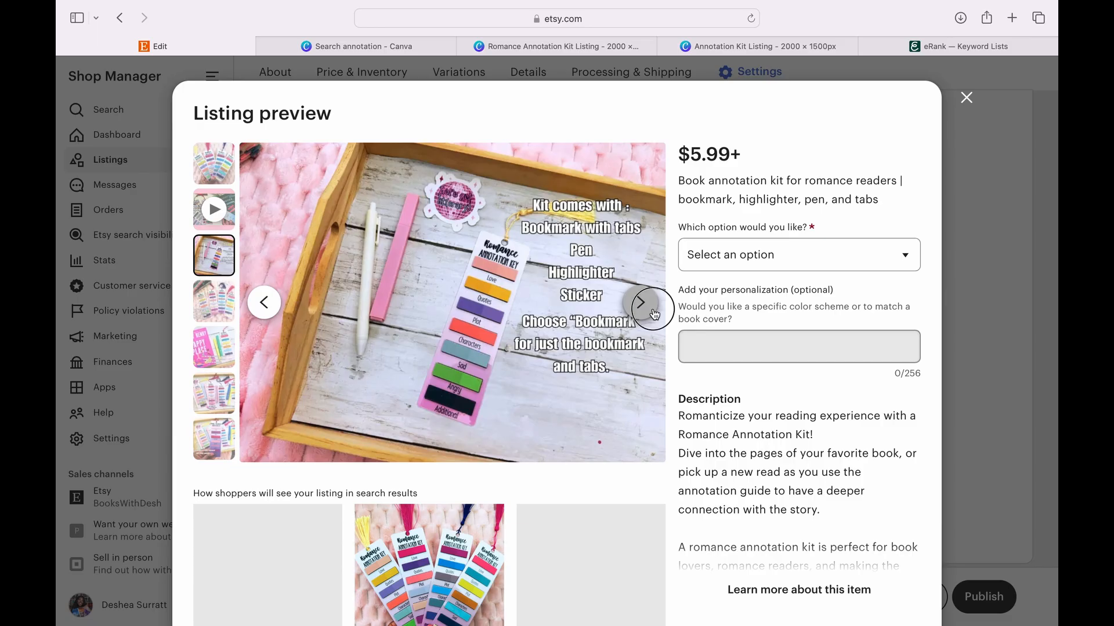
left_click(654, 313)
left_click(655, 313)
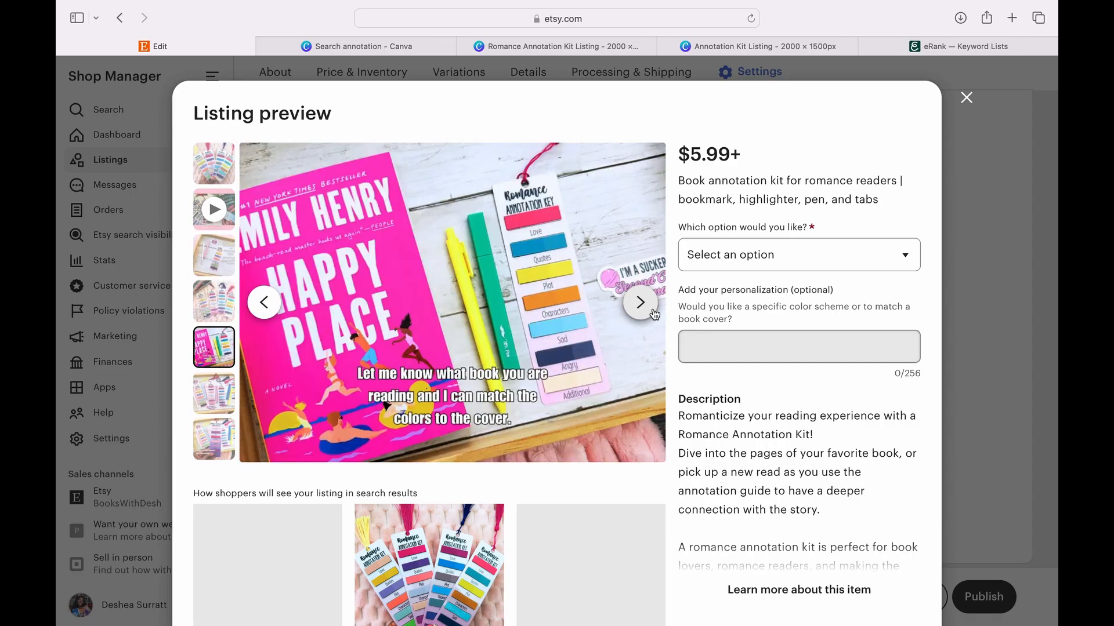
left_click(654, 314)
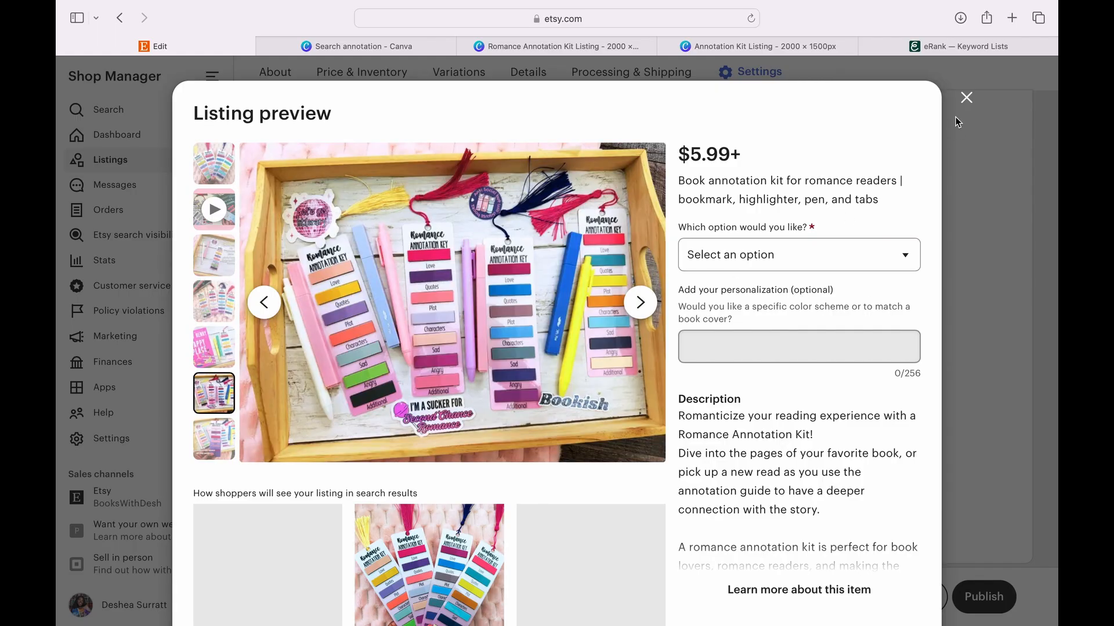
left_click(966, 98)
- Add a second custom variation to the listing and name it "Choose a color scheme"
scroll(835, 295, "up", 6)
scroll(826, 314, "up", 20)
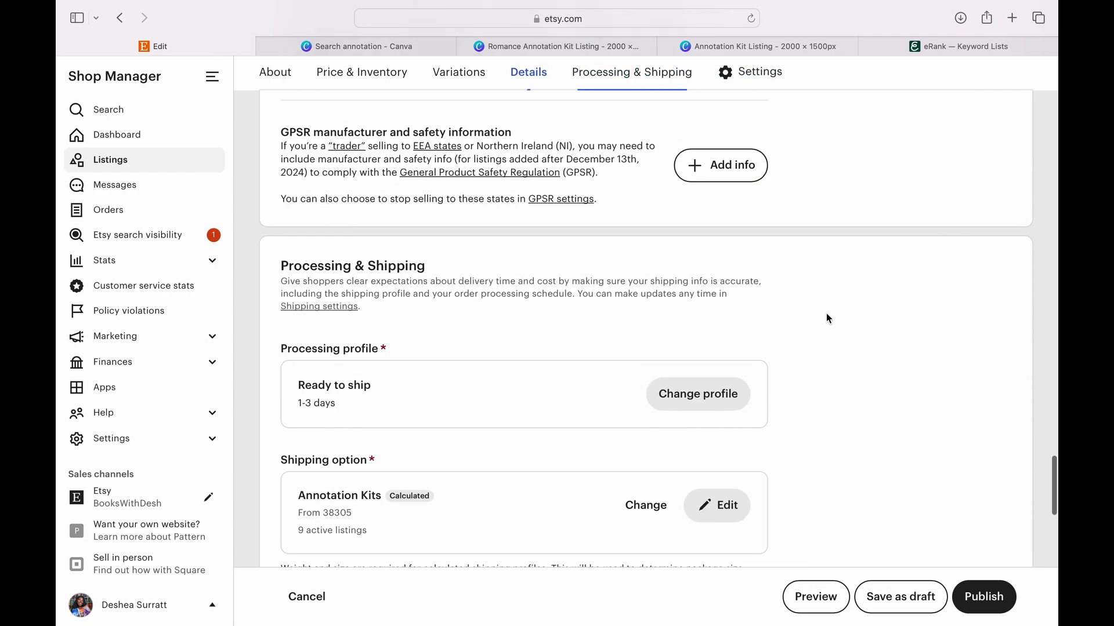
scroll(827, 318, "down", 10)
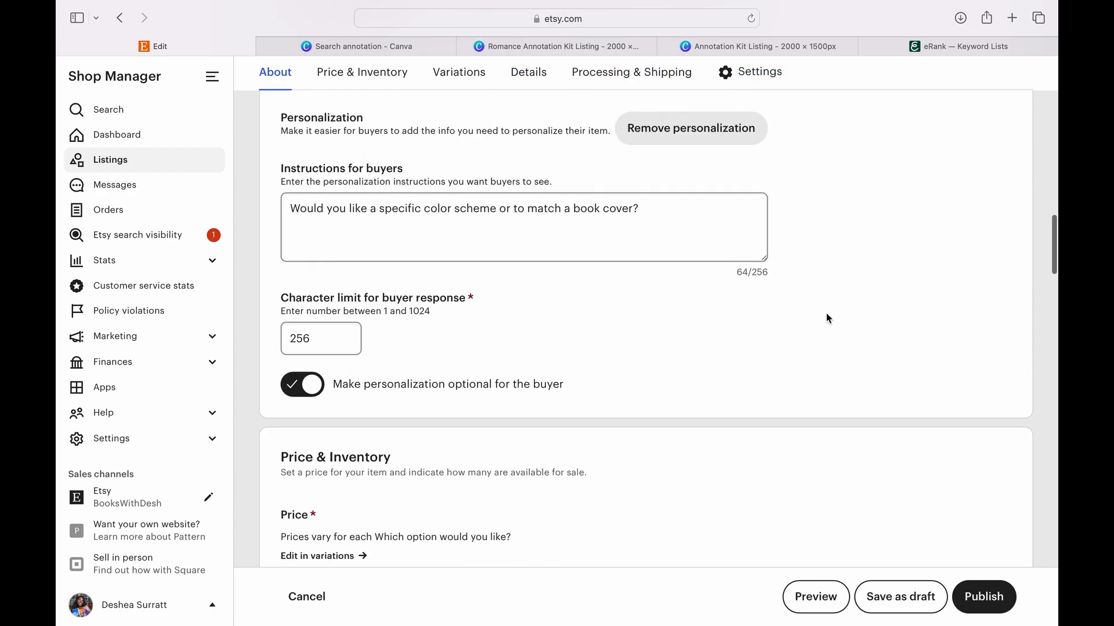
scroll(832, 300, "down", 3)
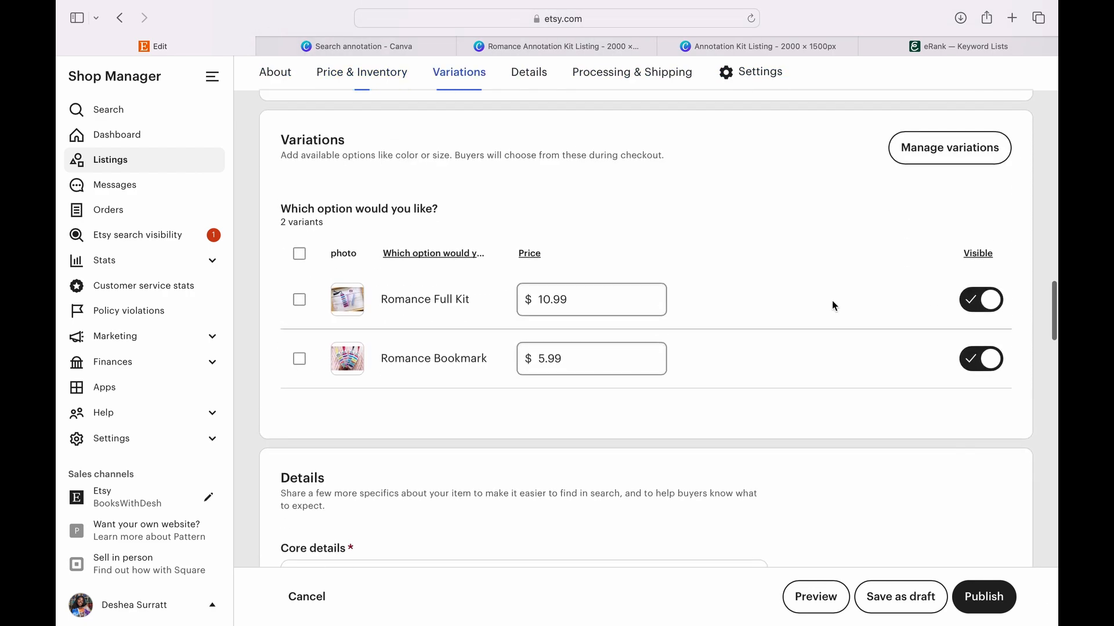
scroll(877, 366, "down", 2)
scroll(868, 367, "up", 2)
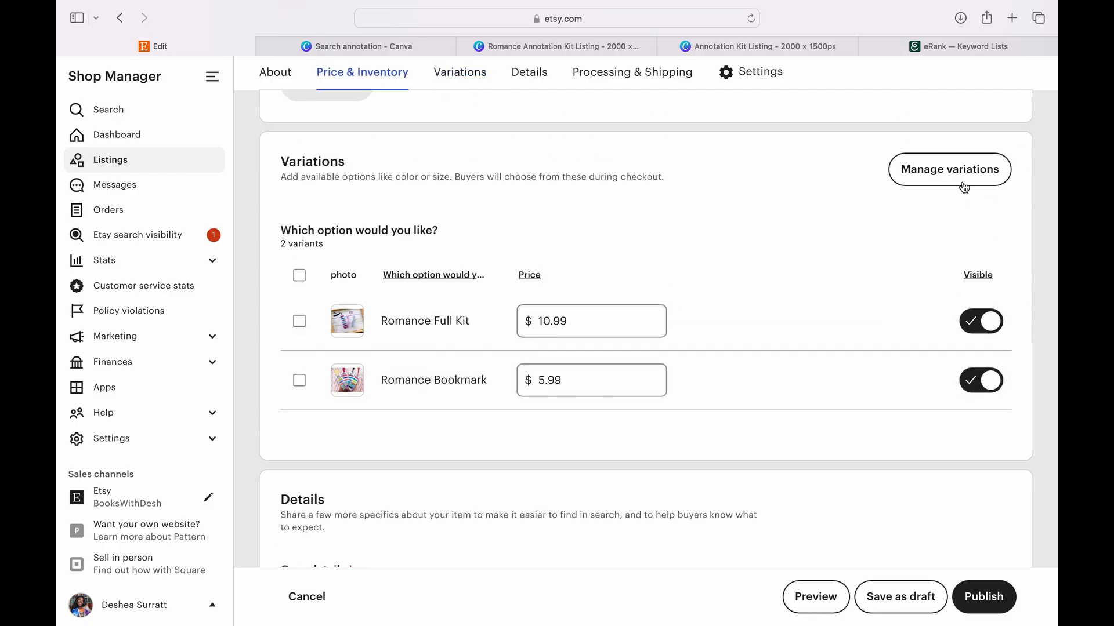
left_click(954, 173)
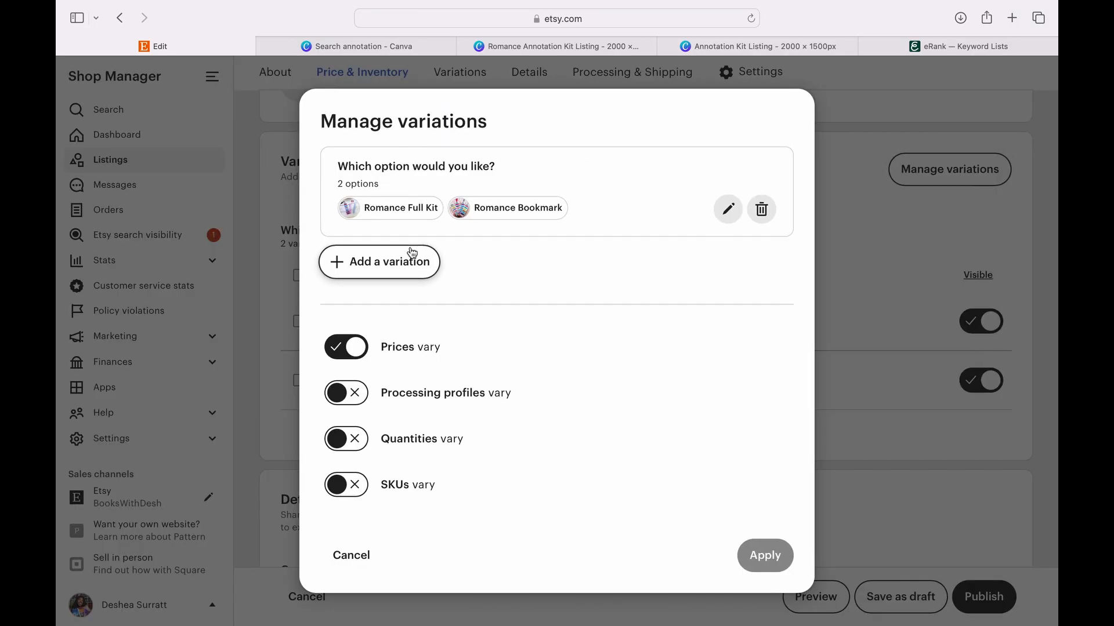
left_click(401, 261)
left_click(390, 408)
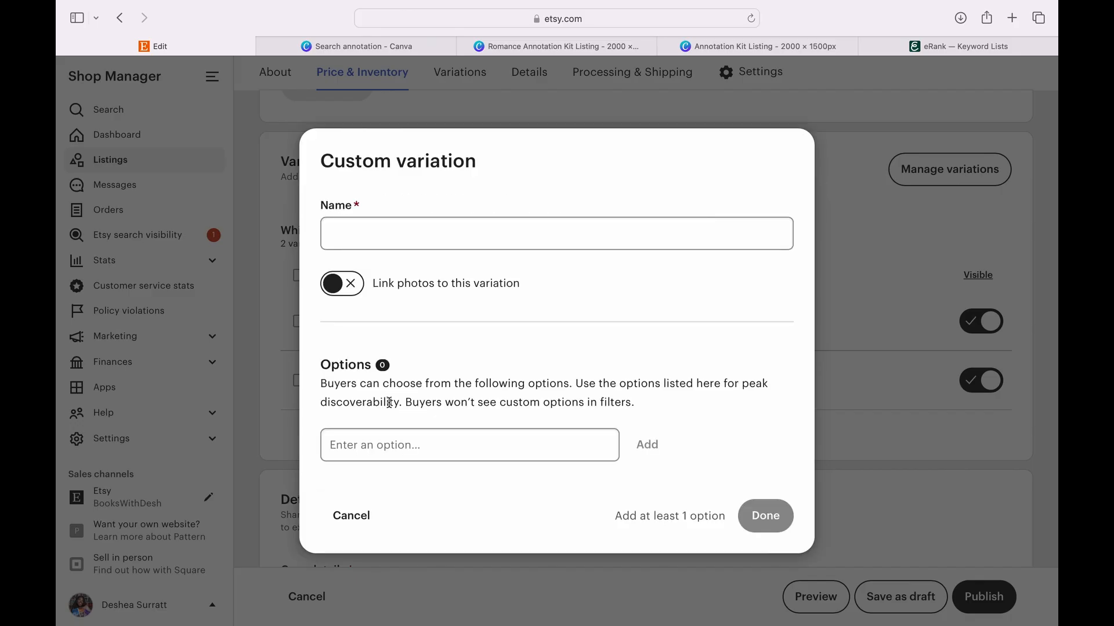
left_click(434, 229)
type("Ch")
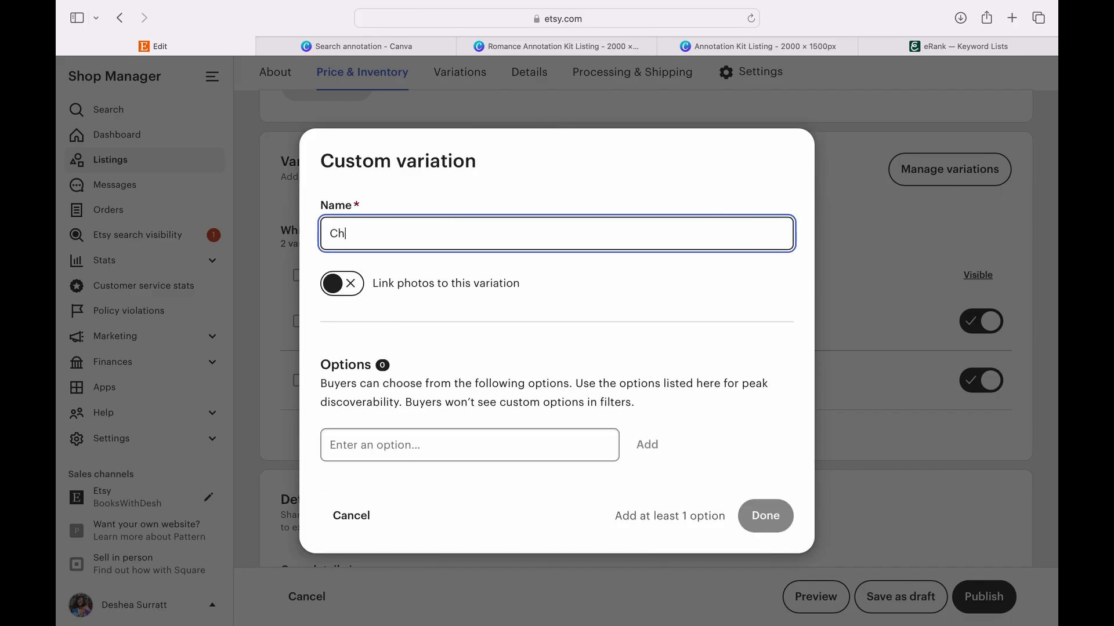
type("oose a color scheme")
- Add Pink/Purple/Blue as the first option of the color scheme variation
left_click(423, 444)
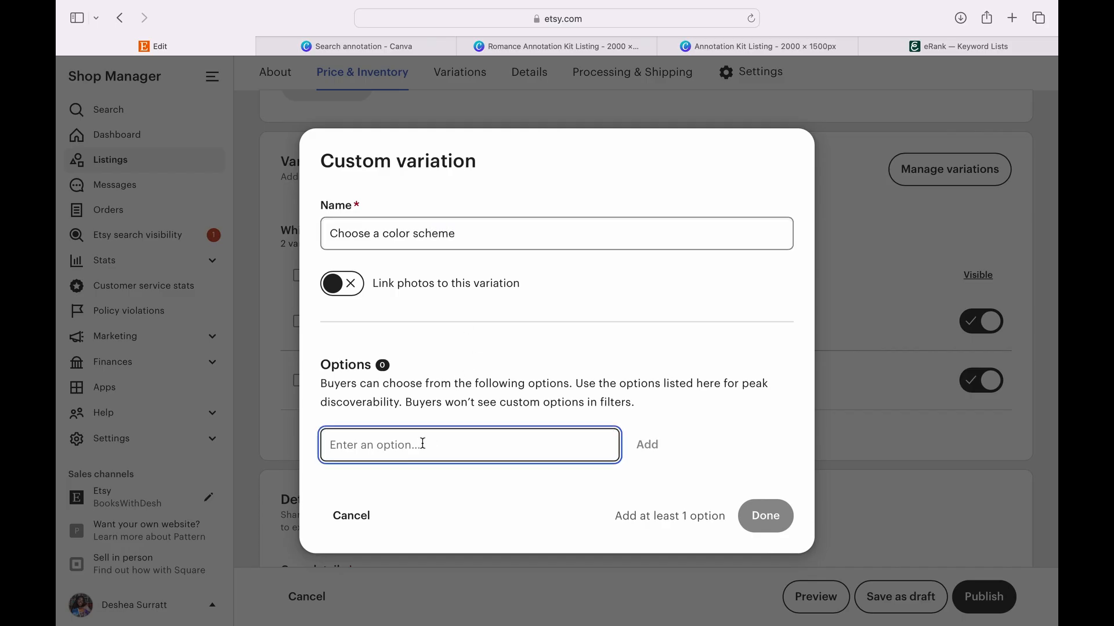
type("Pink/Purple/Blue")
left_click(647, 445)
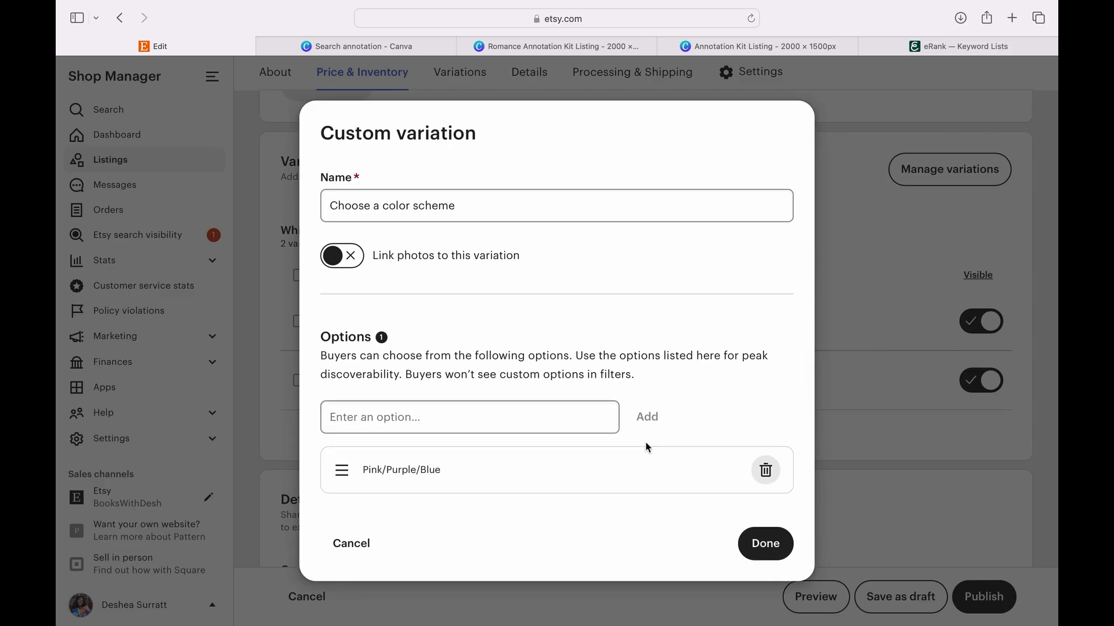
- Add Blue/Green/Yellow as the second option of the color scheme variation
left_click(577, 416)
type("Blue/Green")
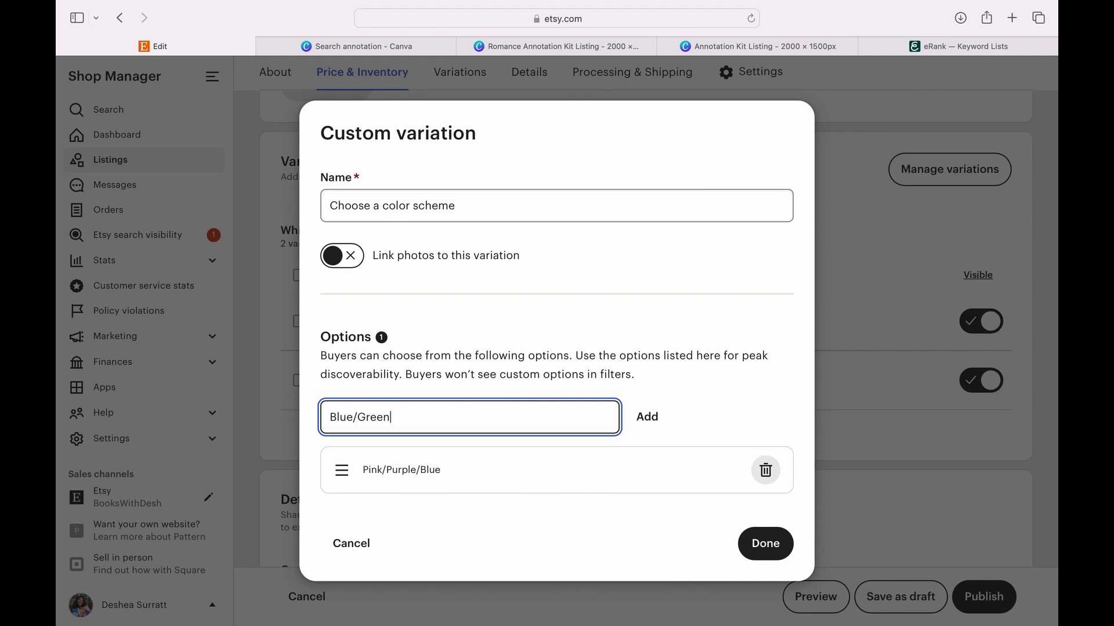
type("/yello")
key("BackSpace")
key("BackSpace")
key("BackSpace")
key("BackSpace")
key("BackSpace")
type("Yellow")
left_click(647, 417)
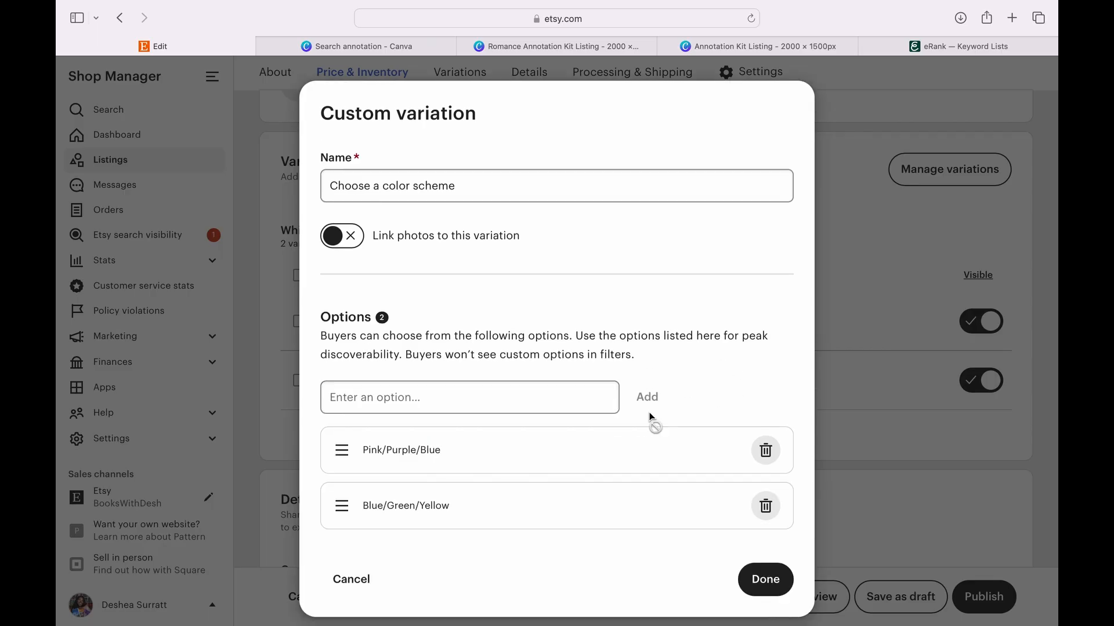
- Add the options Pink/Orange/Yellow and Purple/Blue/Green to the color scheme variation
left_click(597, 398)
type("Pink")
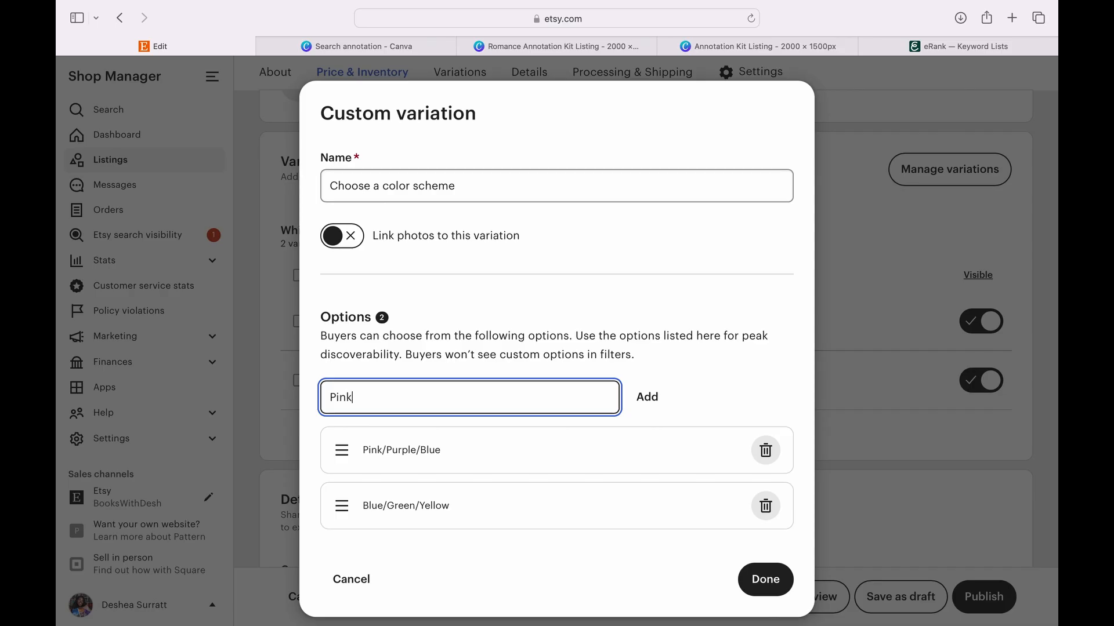
type("/Orange/Yellow")
left_click(649, 397)
left_click(569, 388)
type("Purple/Blu")
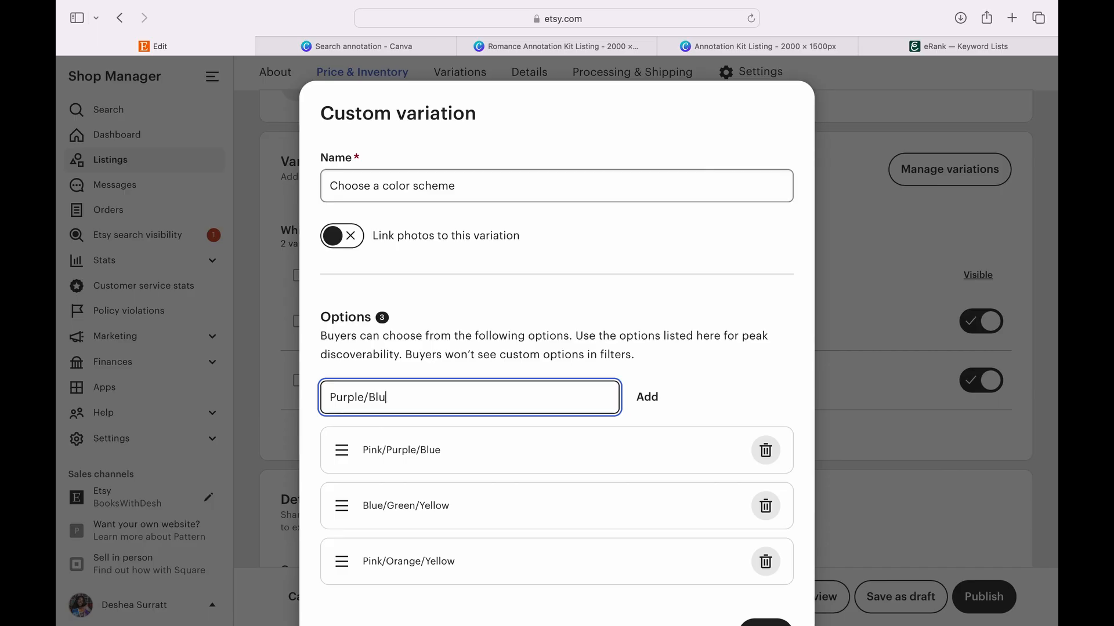
type("e/Green")
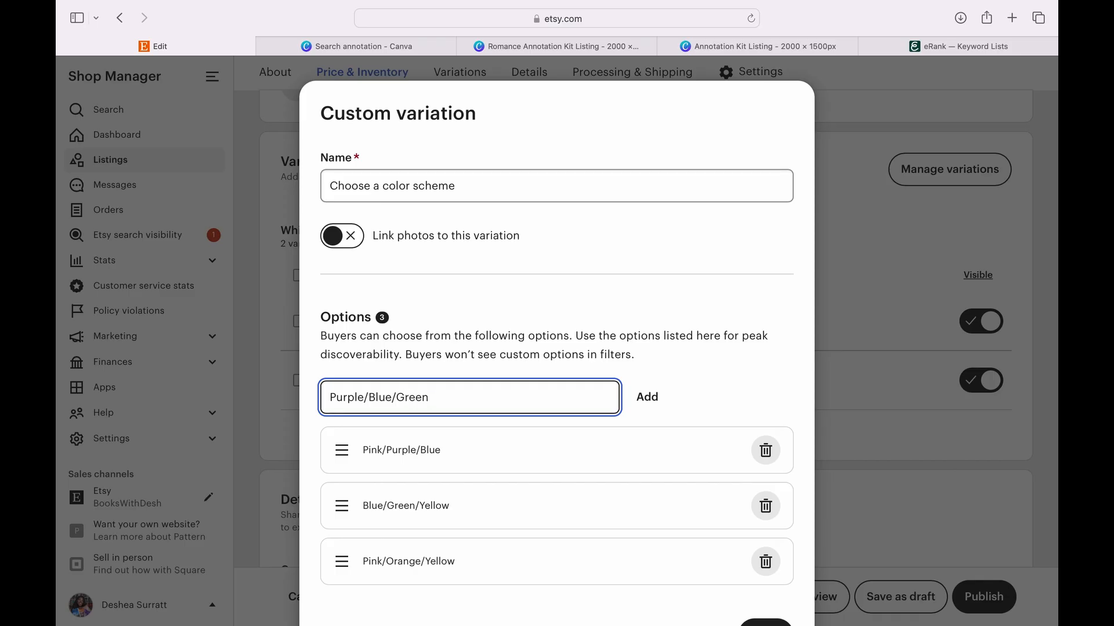
left_click(648, 398)
- Add the color scheme options Red/Orange/Yellow and Array of Colors, and apply the variations with prices varying by "Which option would you like?"
left_click(576, 386)
type("Red/")
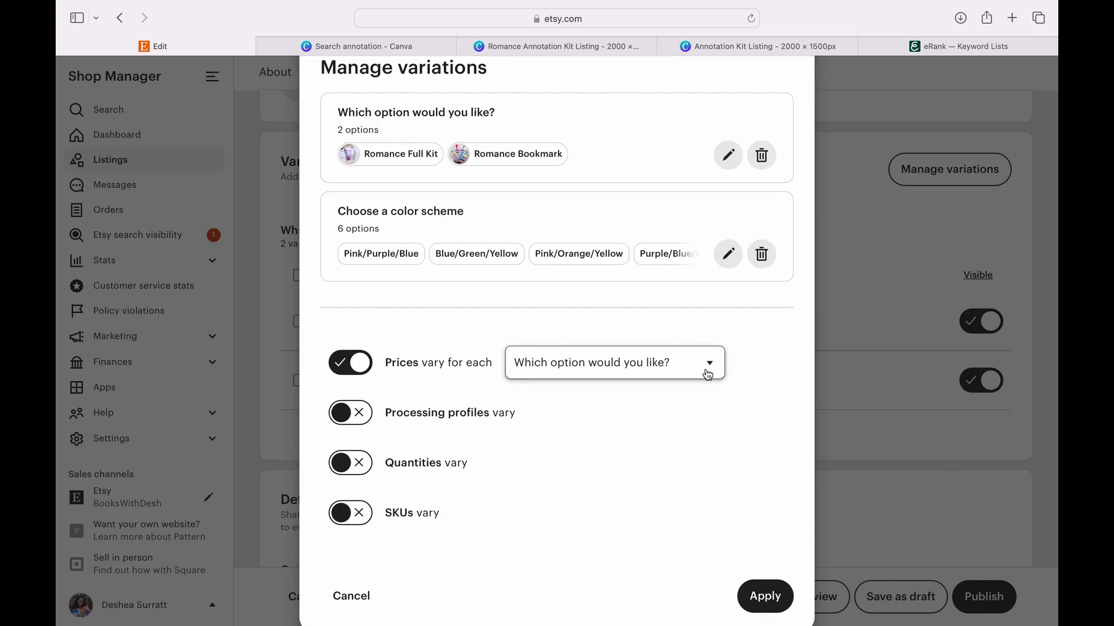
left_click(775, 600)
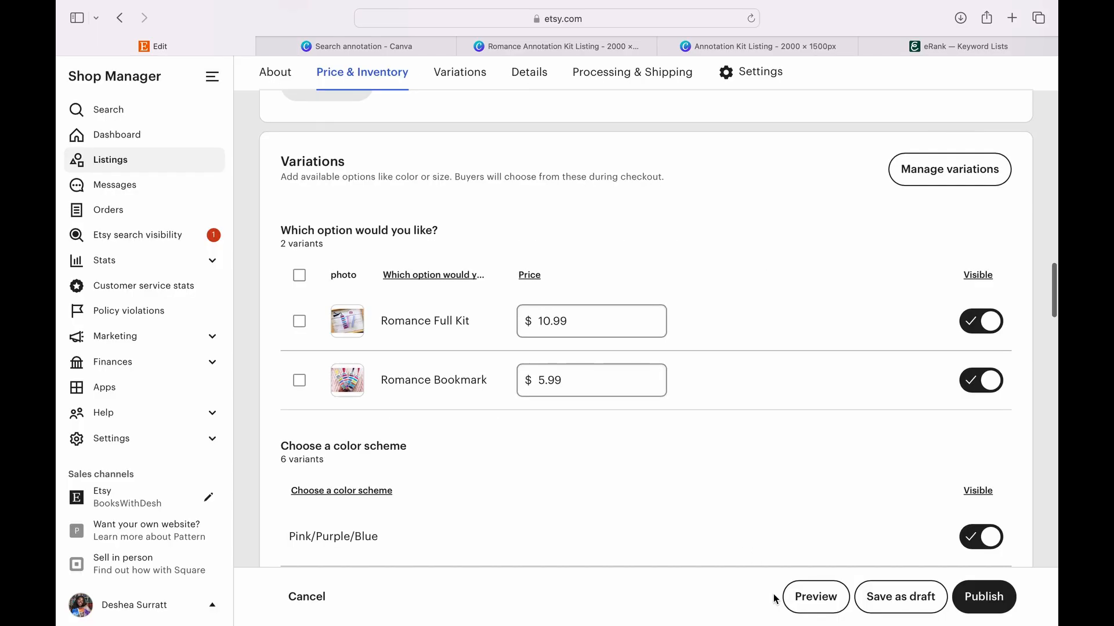
- Preview the listing and check the choices offered under the kit option and color scheme variations
left_click(817, 603)
left_click(855, 260)
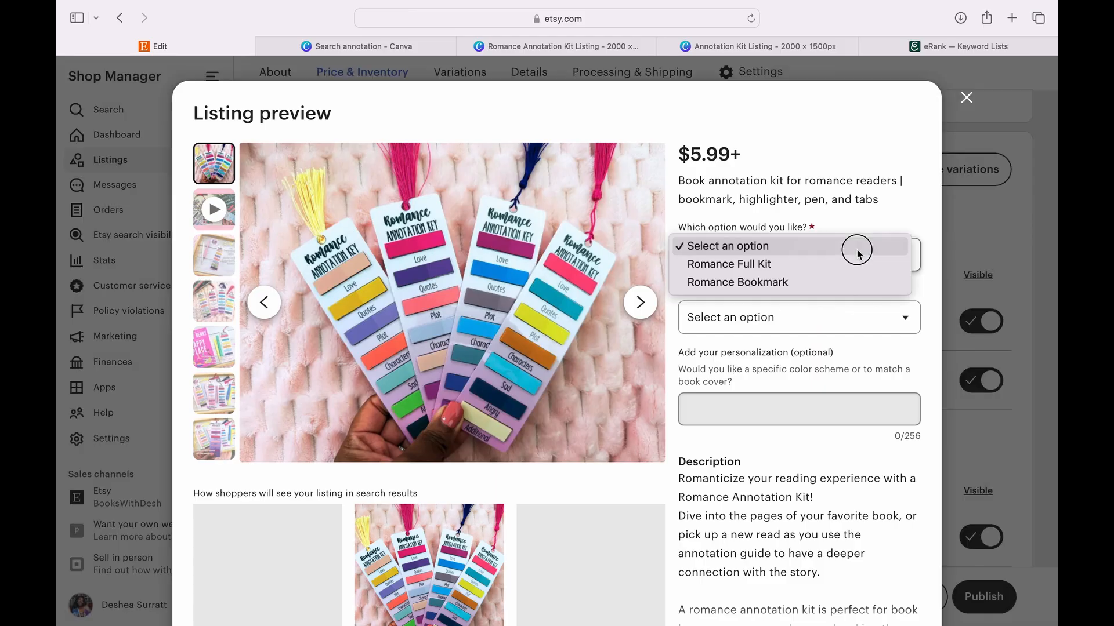
left_click(842, 223)
left_click(864, 315)
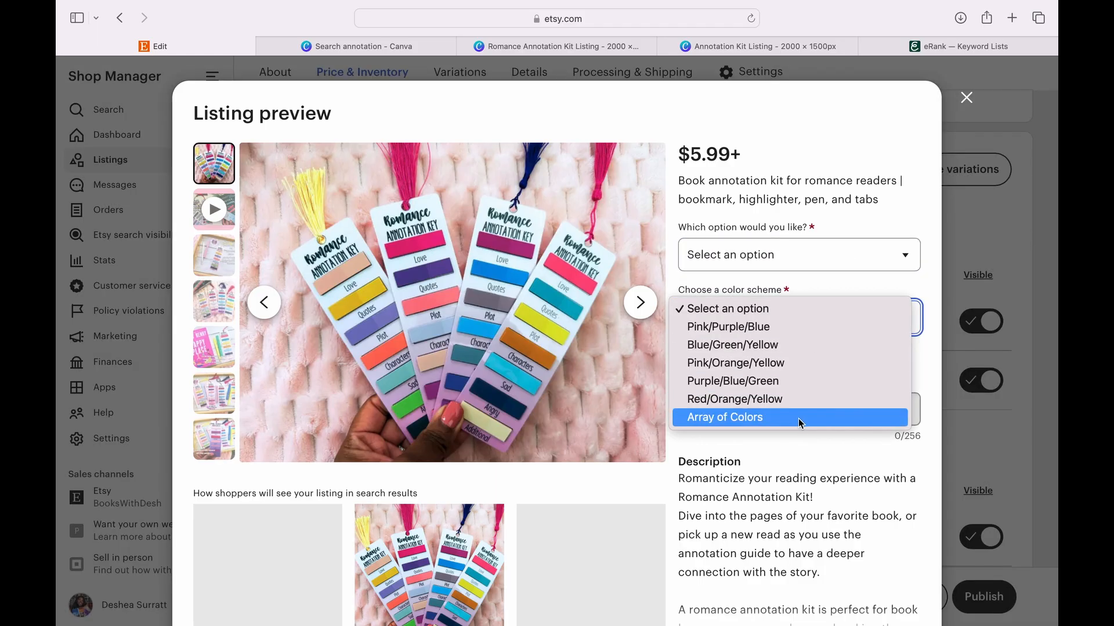
left_click(864, 230)
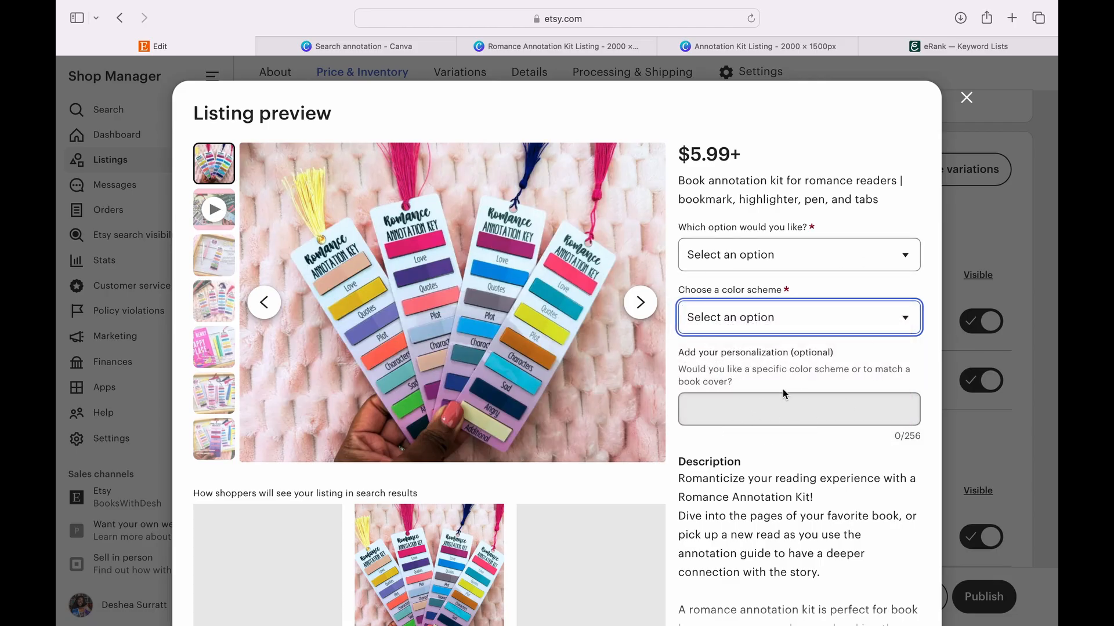
- Expand the full item description in the listing preview and read it through
scroll(750, 488, "down", 4)
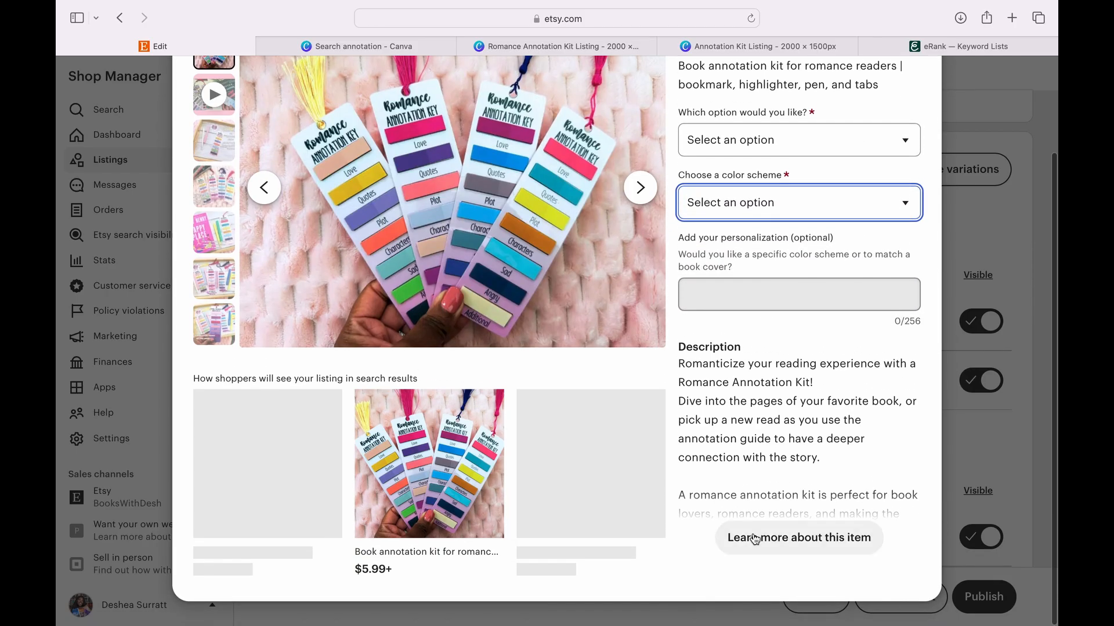
left_click(757, 539)
scroll(763, 512, "down", 10)
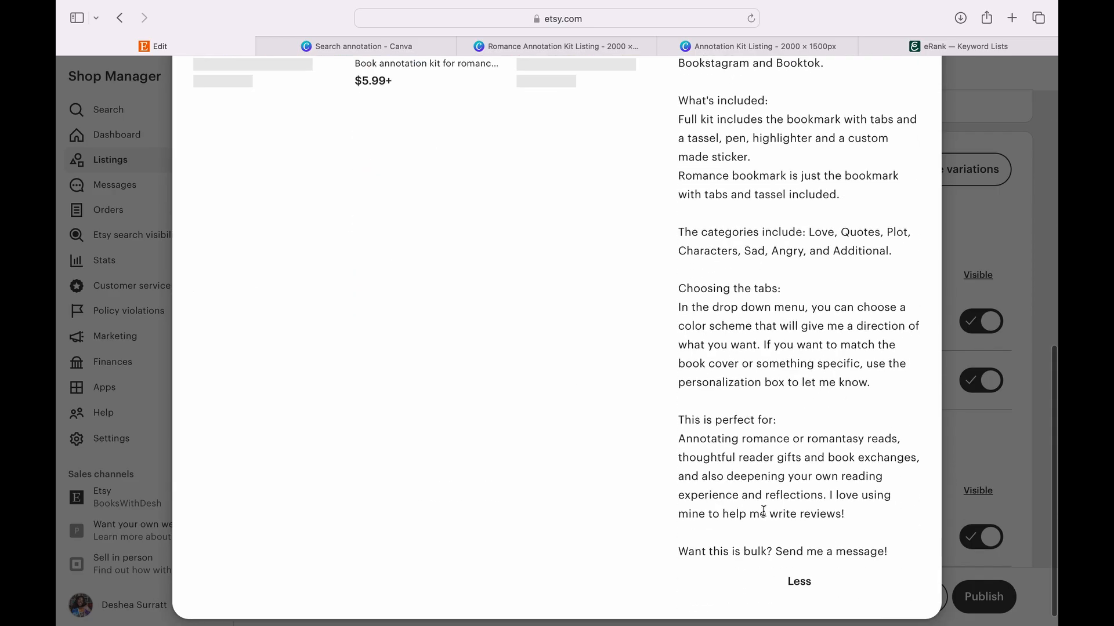
scroll(763, 511, "up", 10)
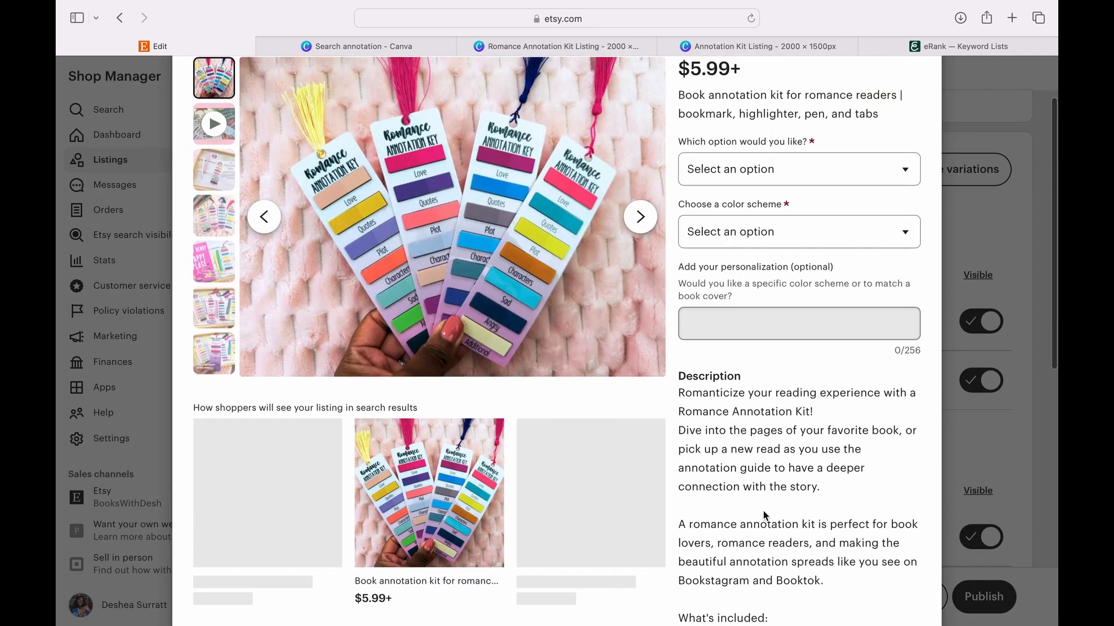
- Look through all the listing photos in the preview and close the preview
left_click(640, 217)
left_click(640, 217)
left_click(640, 217)
left_click(641, 217)
left_click(640, 216)
left_click(641, 217)
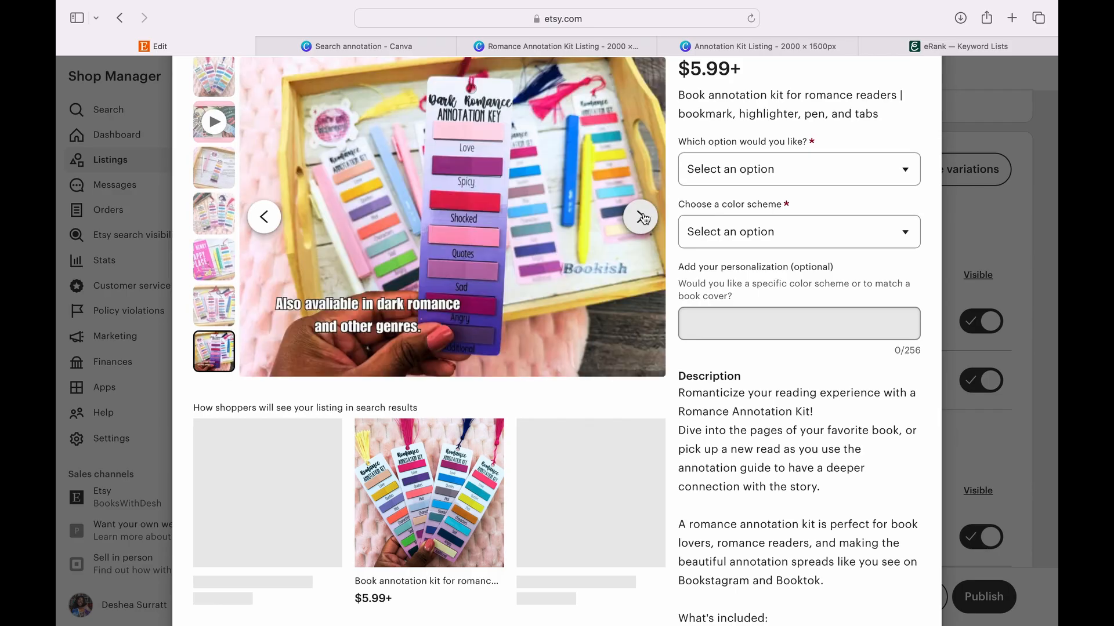
left_click(641, 218)
left_click(641, 218)
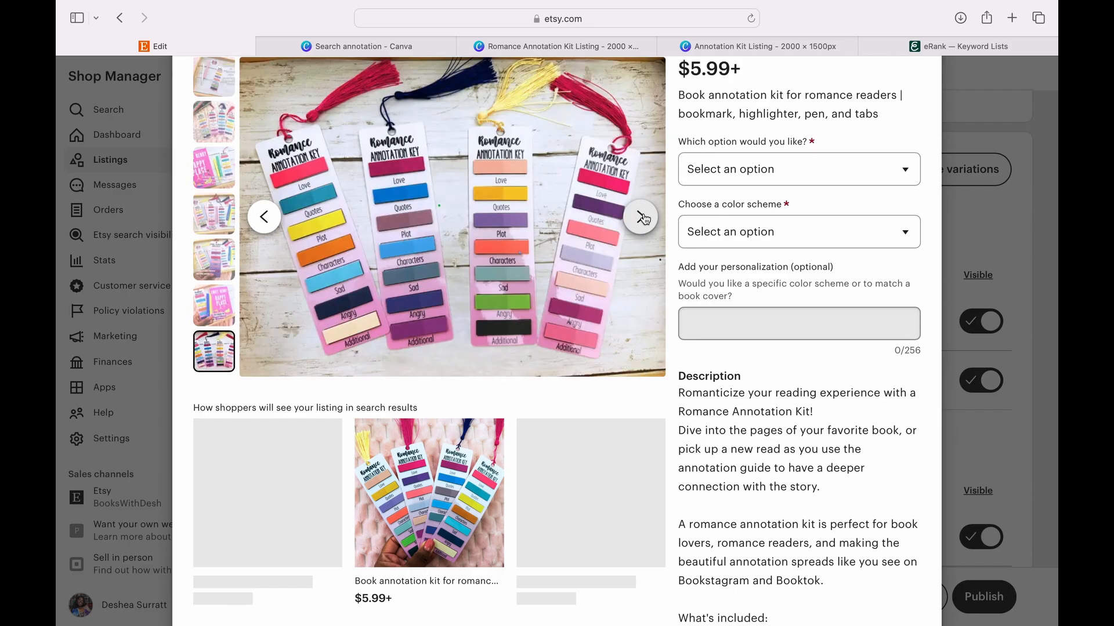
left_click(641, 217)
left_click(642, 218)
left_click(641, 217)
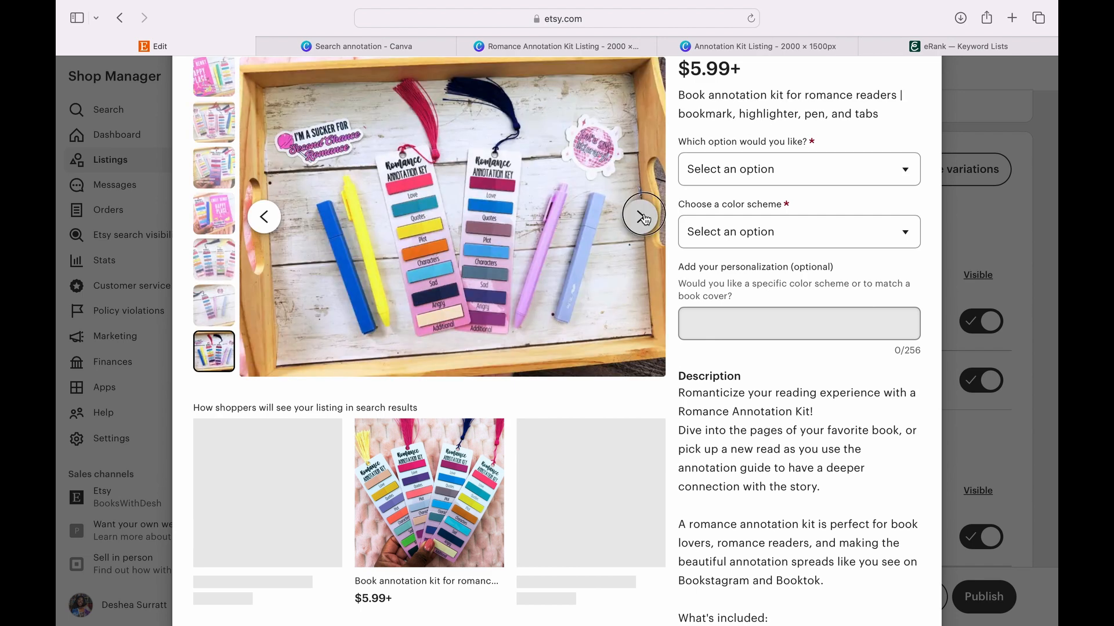
left_click(645, 220)
left_click(644, 218)
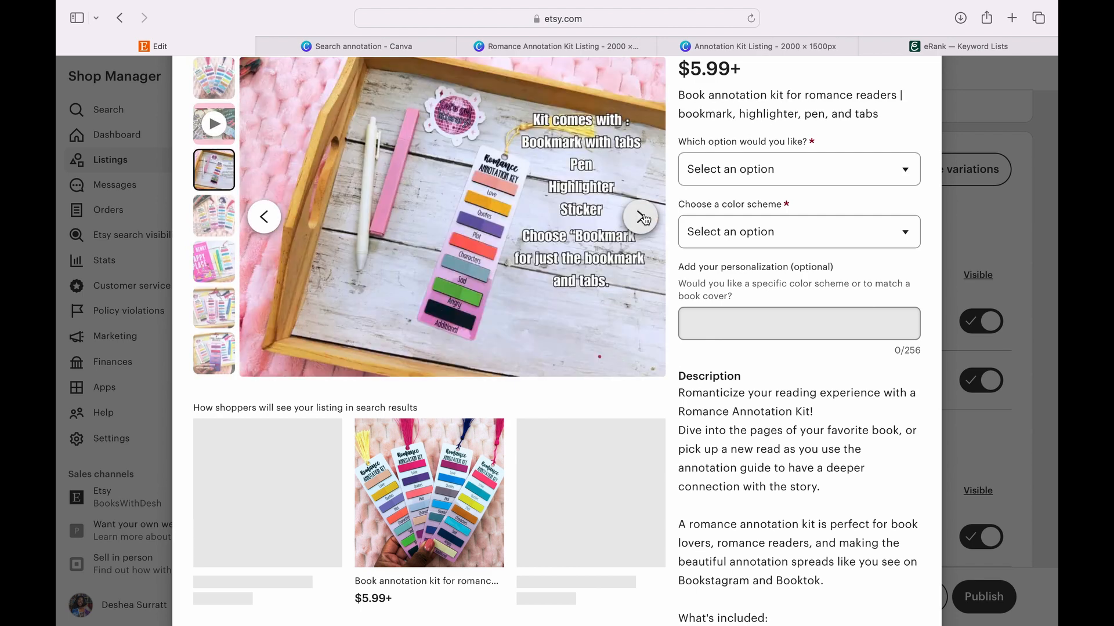
scroll(647, 232, "up", 2)
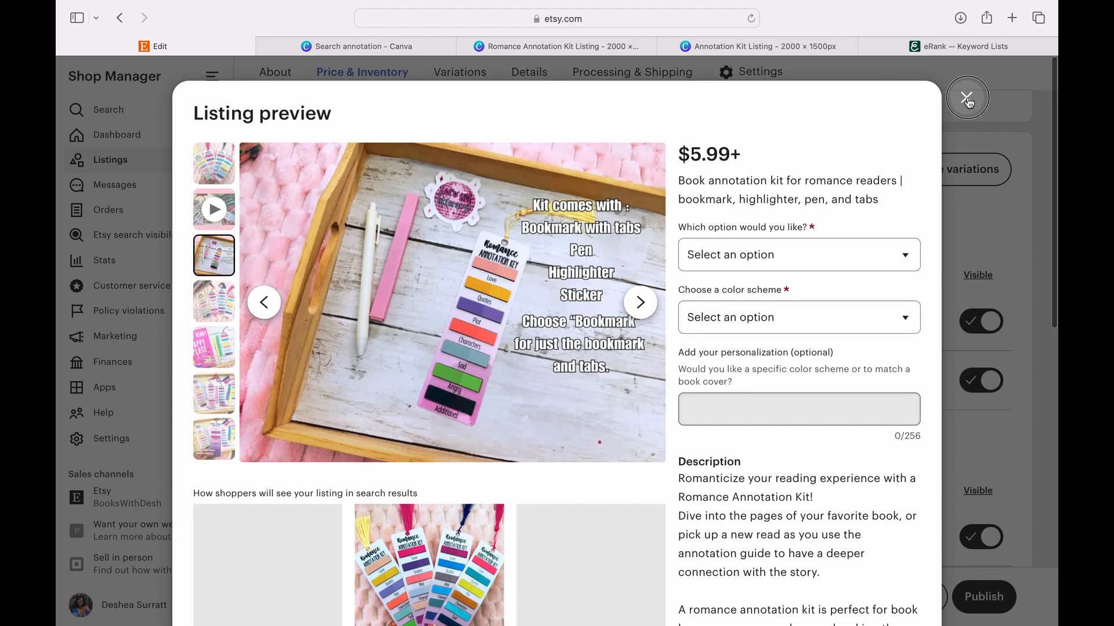
left_click(969, 101)
- Publish the listing, agreeing to the $0.20 USD listing fee, and reload the shop's listings page
scroll(835, 409, "down", 3)
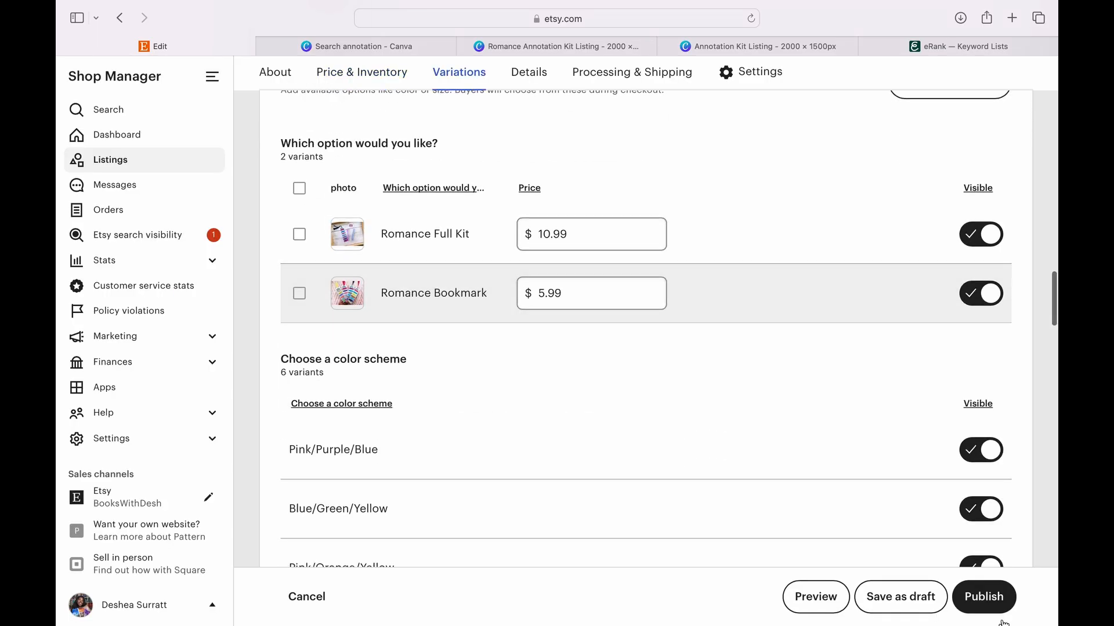
left_click(989, 601)
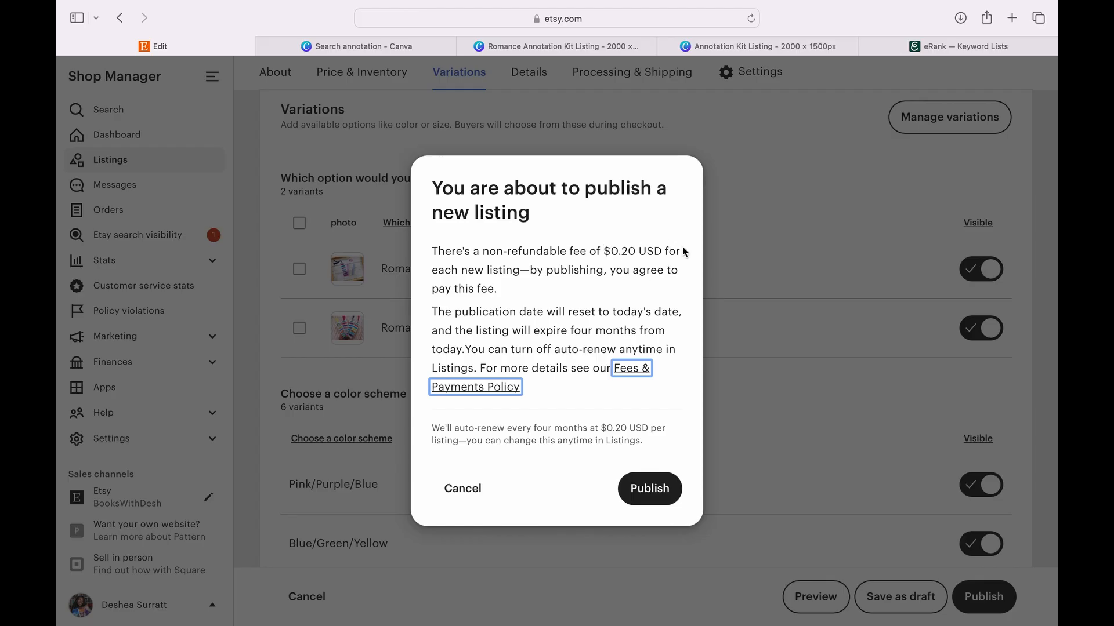
left_click(650, 489)
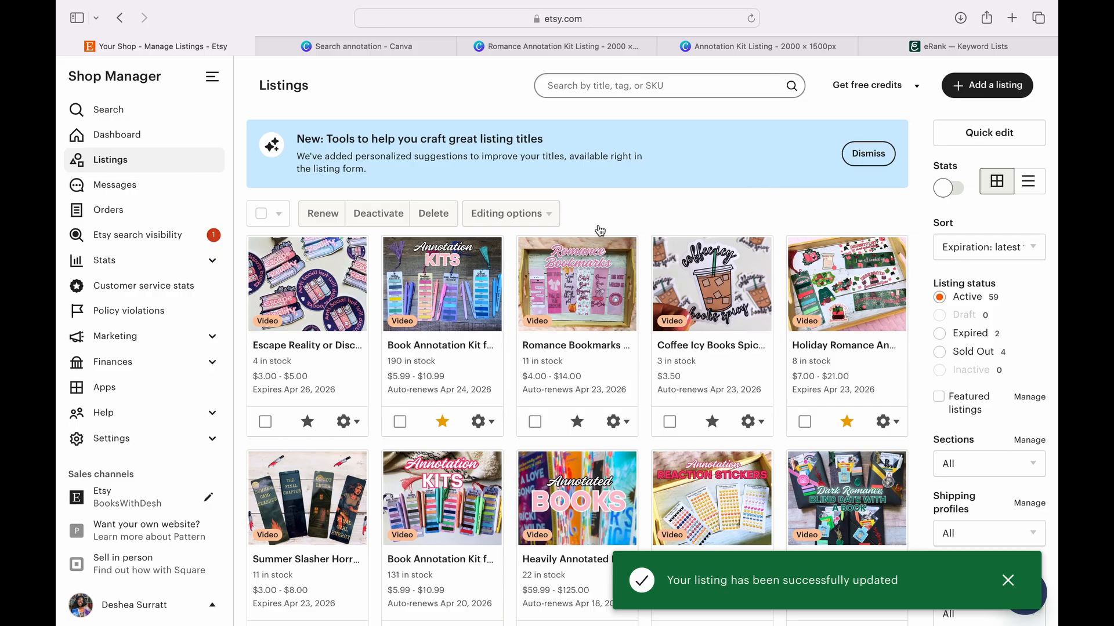
left_click(751, 18)
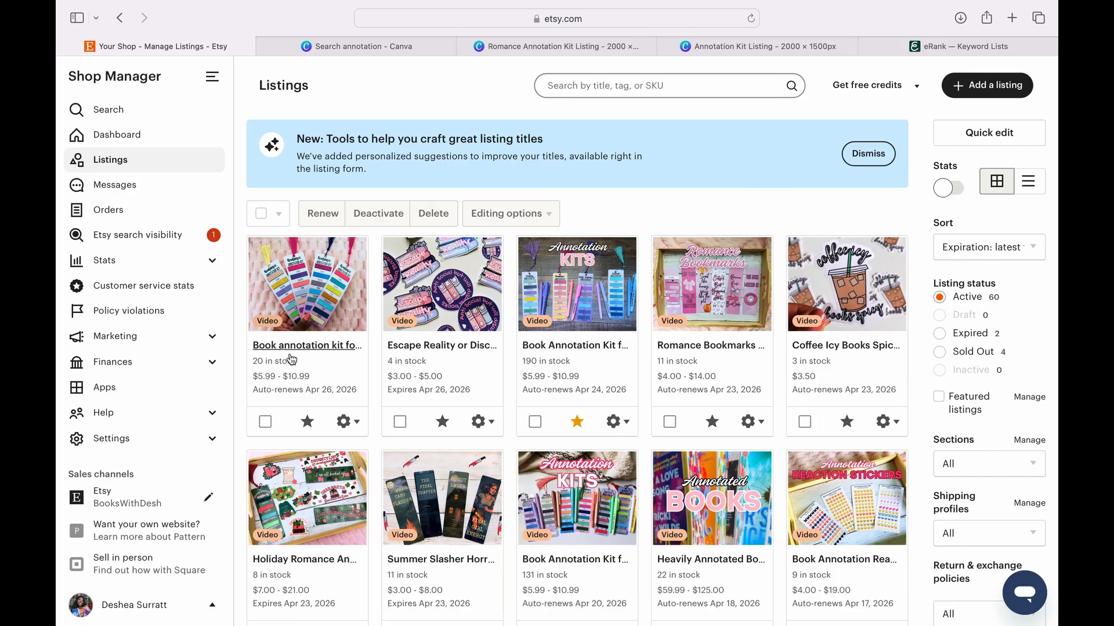
mouse_move(767, 5)
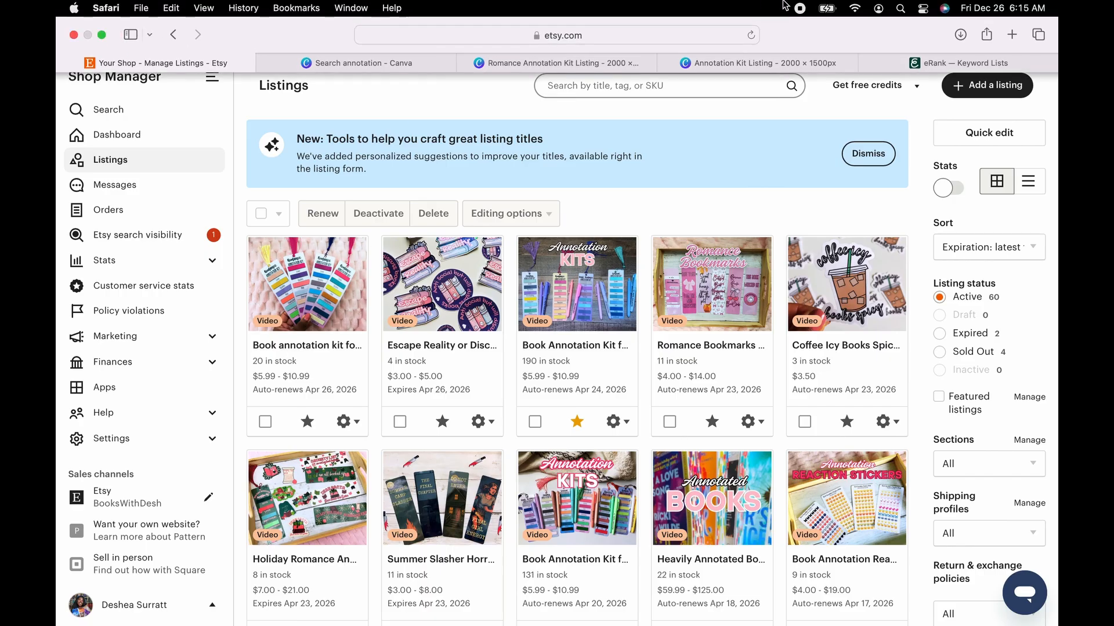